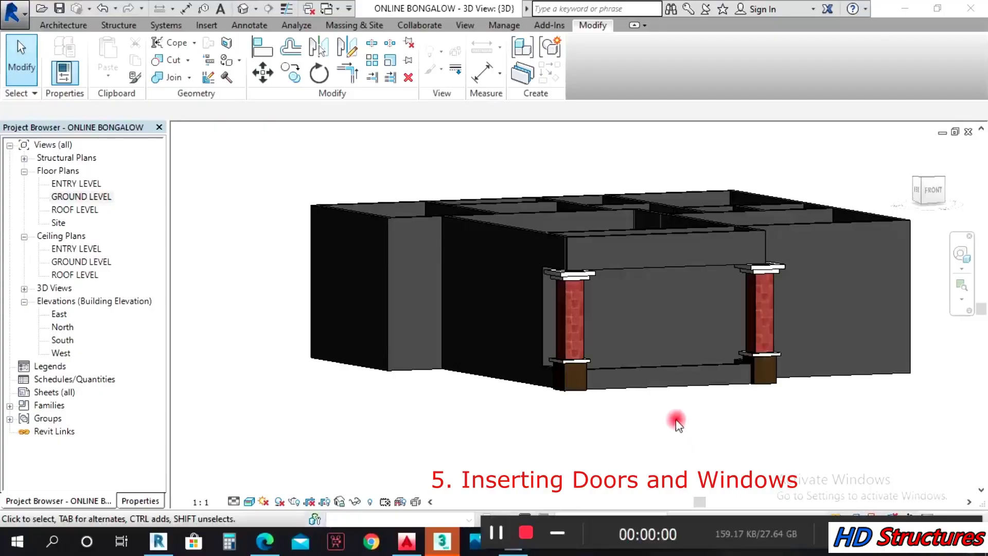
- Orbit the bungalow's 3D model to look into the rooms, then open the GROUND LEVEL plan
left_click(557, 530)
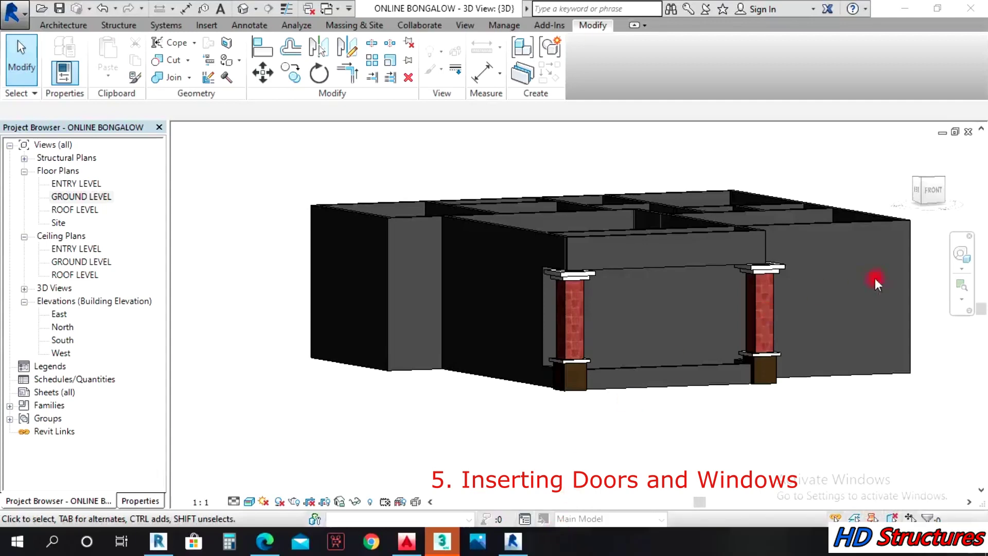
left_click(960, 254)
left_click_drag(670, 407, 582, 383)
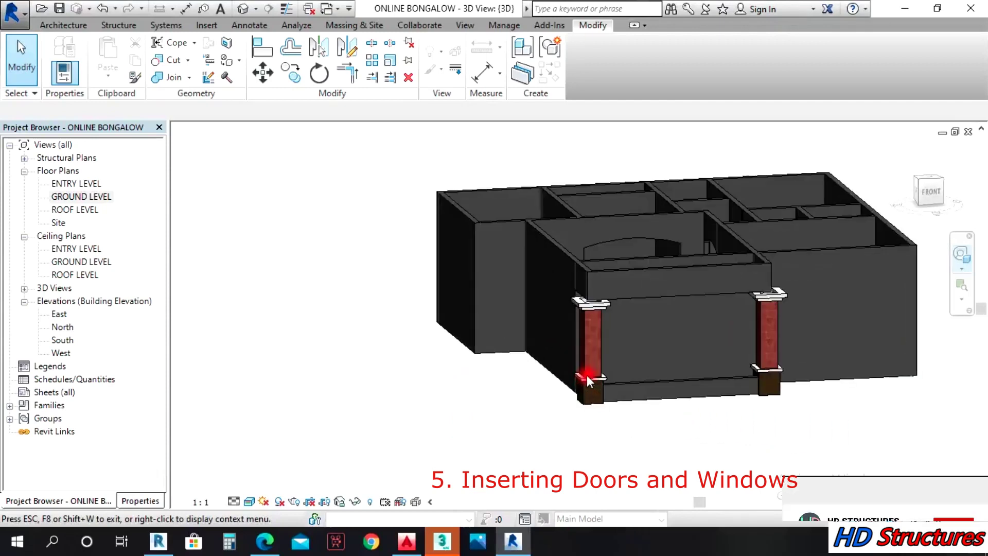
double_click(77, 197)
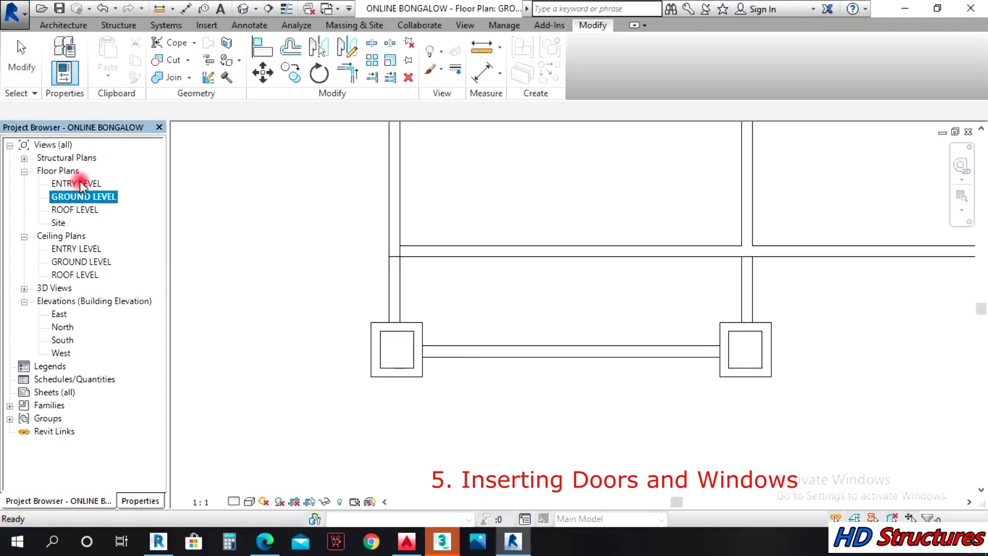
- Open the ENTRY LEVEL floor plan
double_click(77, 184)
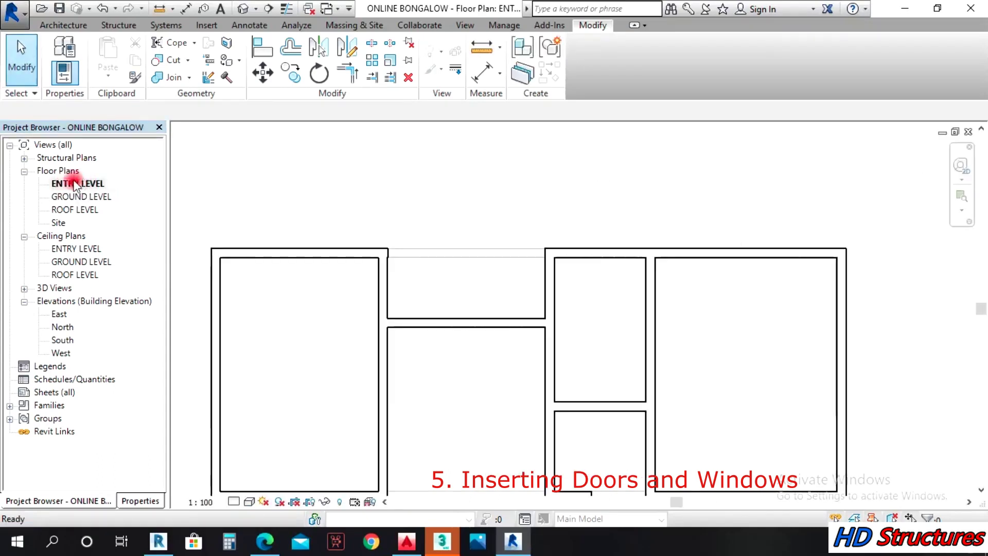
scroll(386, 189, "down", 4)
scroll(420, 385, "up", 6)
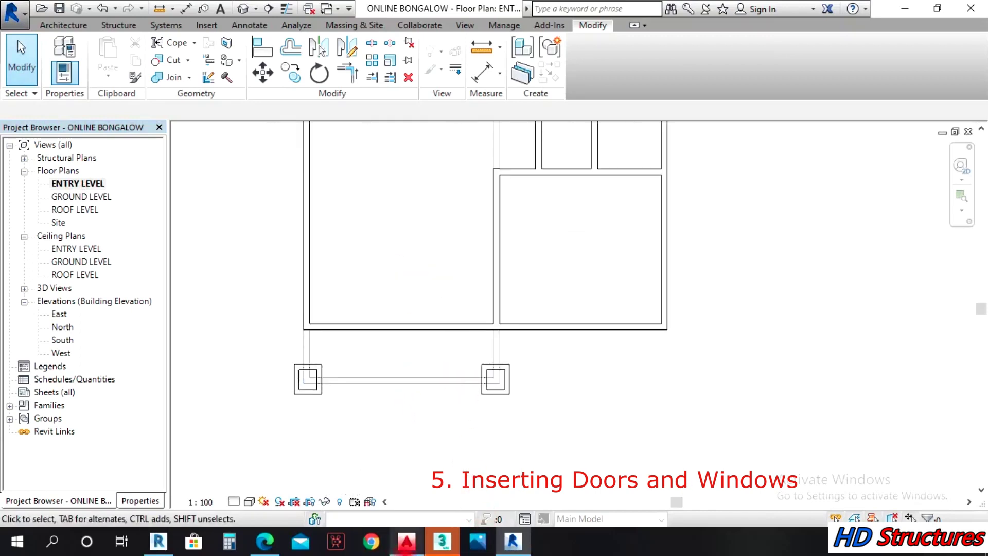
- Check door D1's position in the AutoCAD drawing, then return to Revit
left_click(407, 540)
scroll(525, 309, "down", 5)
scroll(530, 227, "up", 12)
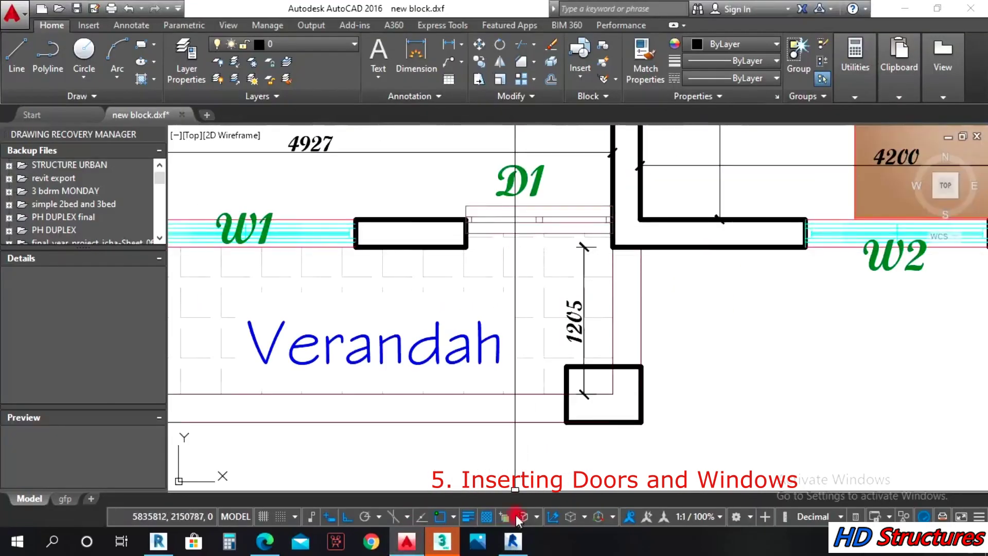
left_click(513, 541)
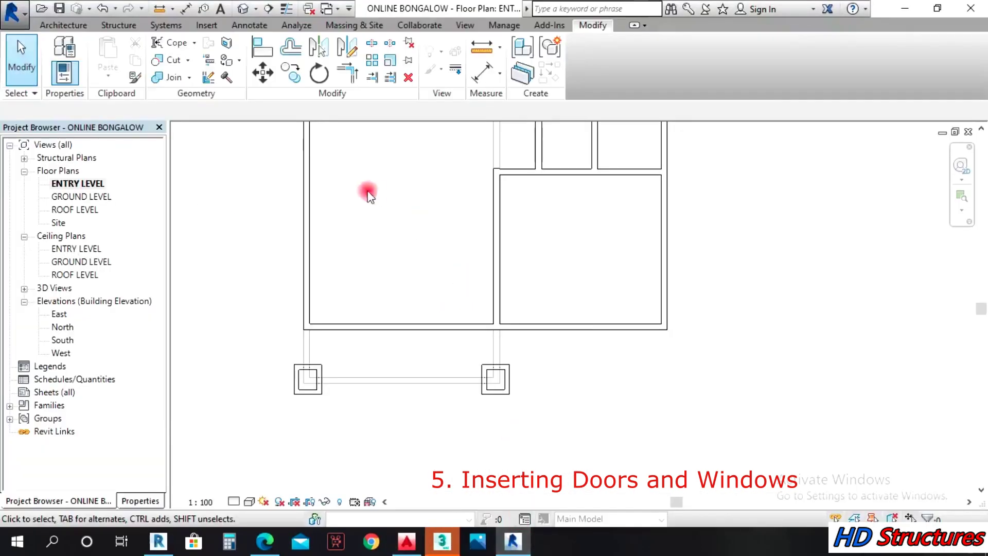
left_click(62, 25)
- Preview families in the metric Doors library and load M_Double-Uneven
left_click(89, 51)
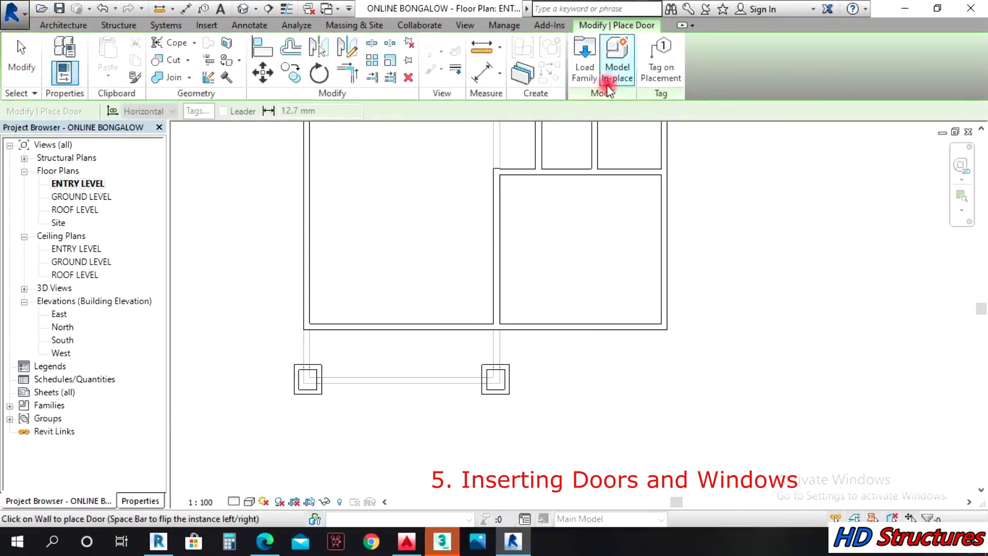
left_click(582, 73)
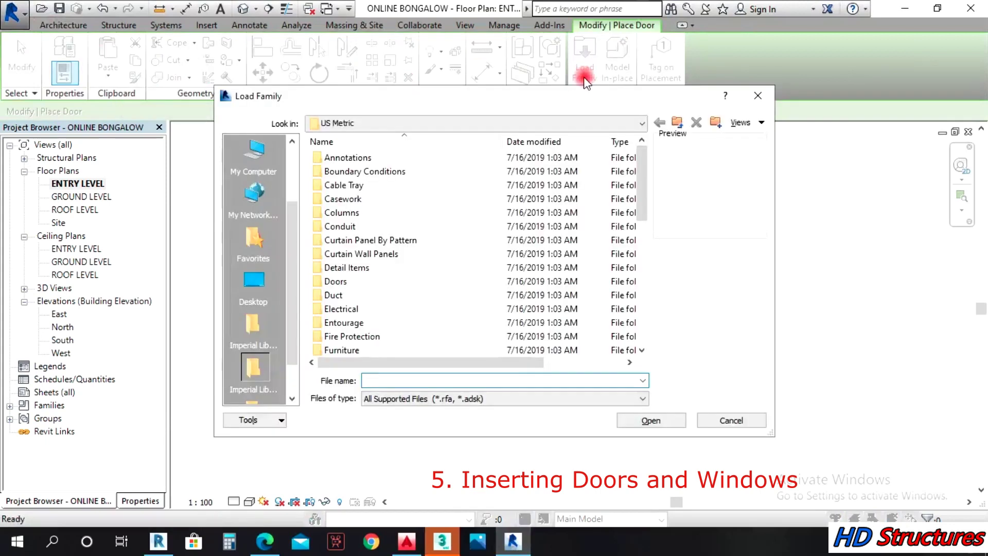
double_click(341, 282)
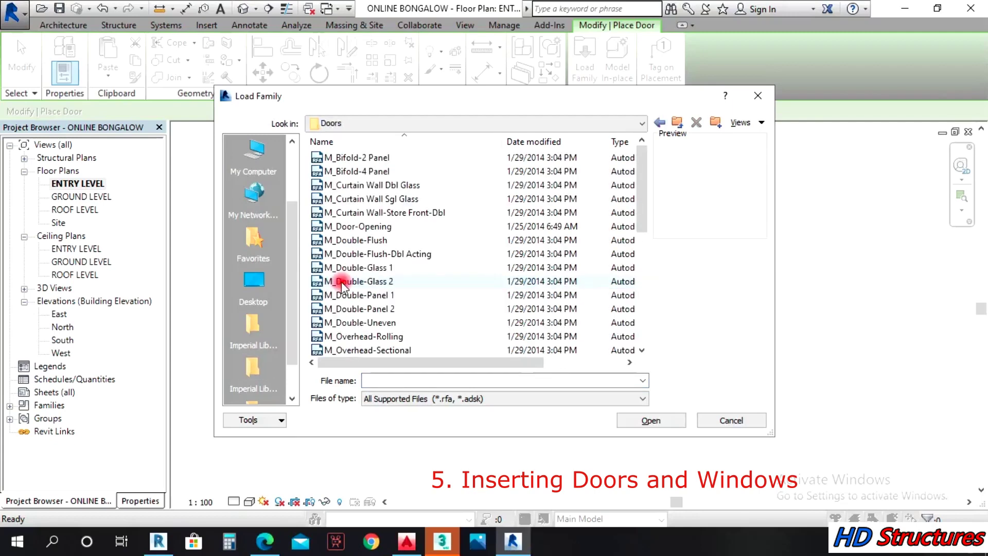
left_click(370, 158)
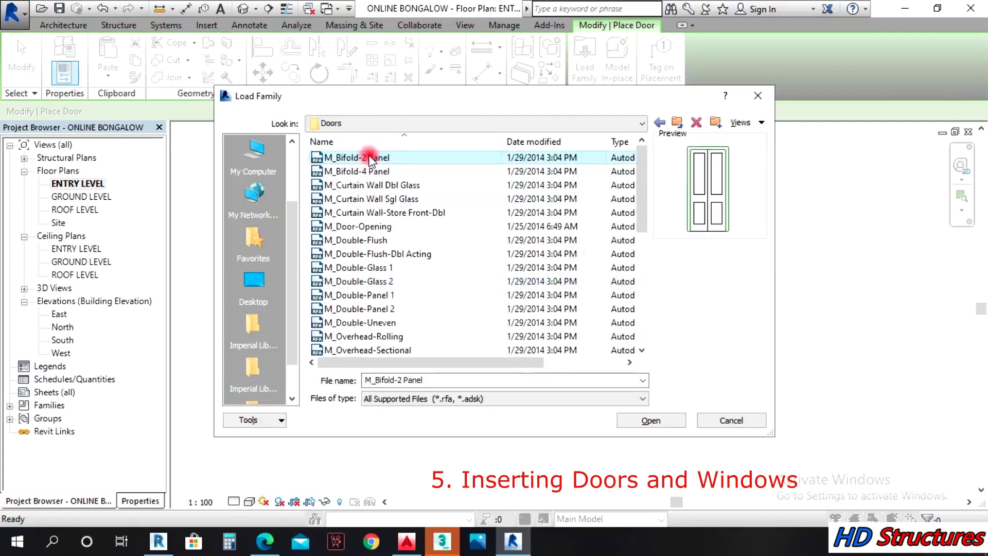
key("Down")
key("Down")
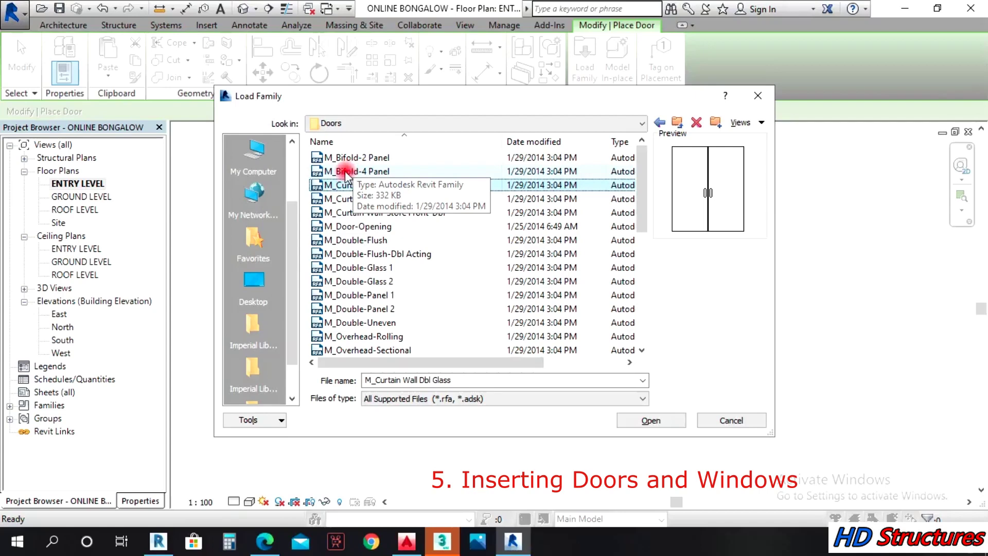
key("XF86AudioRaiseVolume")
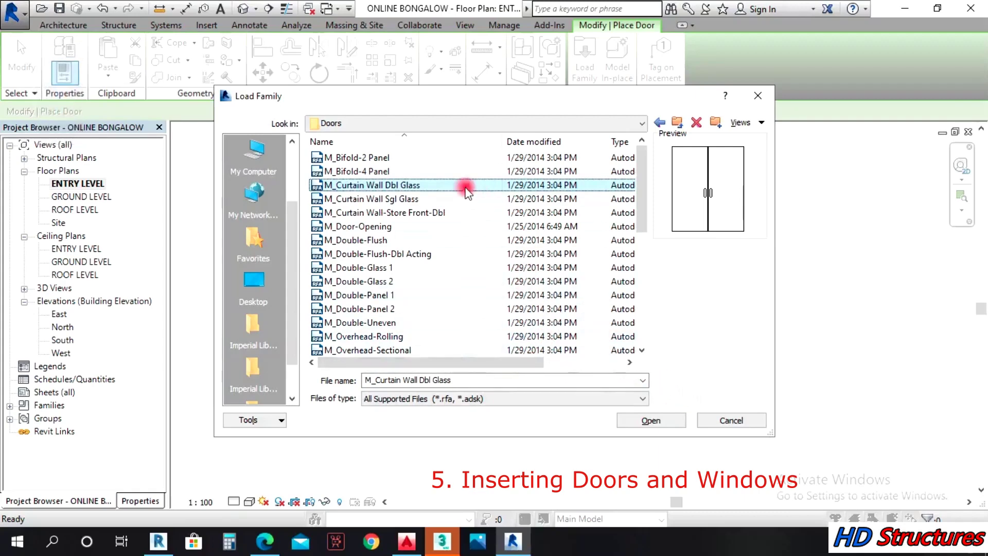
left_click(392, 200)
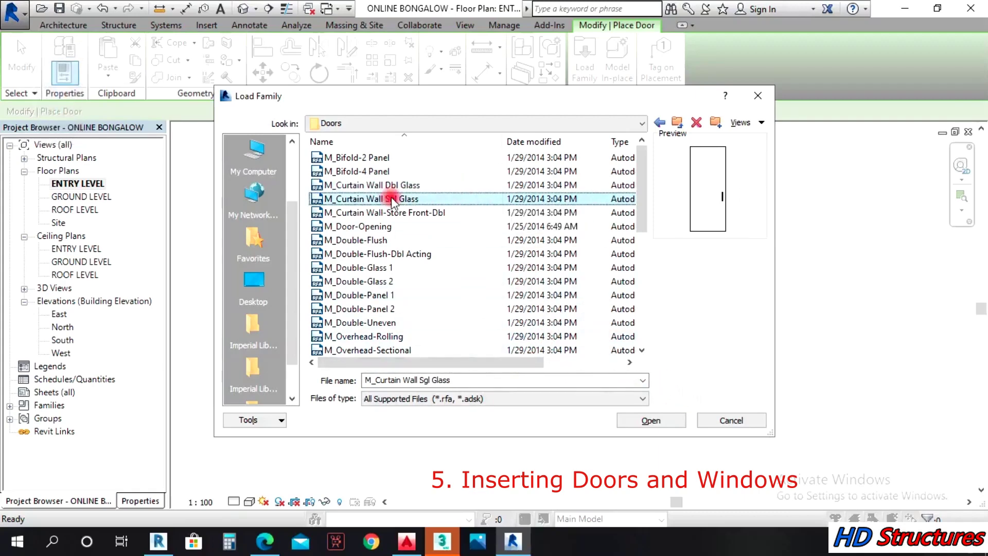
key("Down")
key("Down")
key("Down")
key("Down")
key("Down")
key("Down")
key("Down")
key("Down")
key("Down")
key("Down")
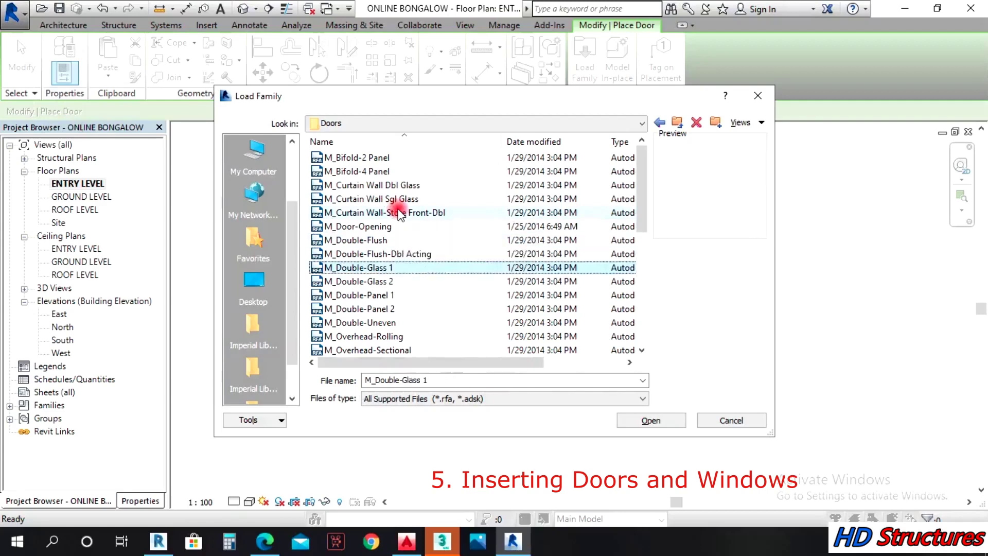
key("Down")
key("Up")
key("Up")
key("Up")
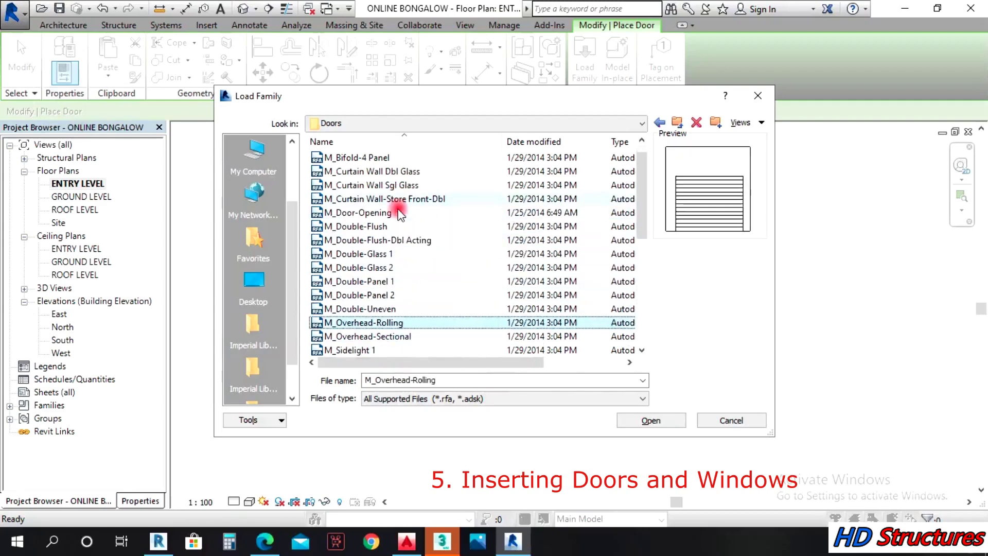
key("Down")
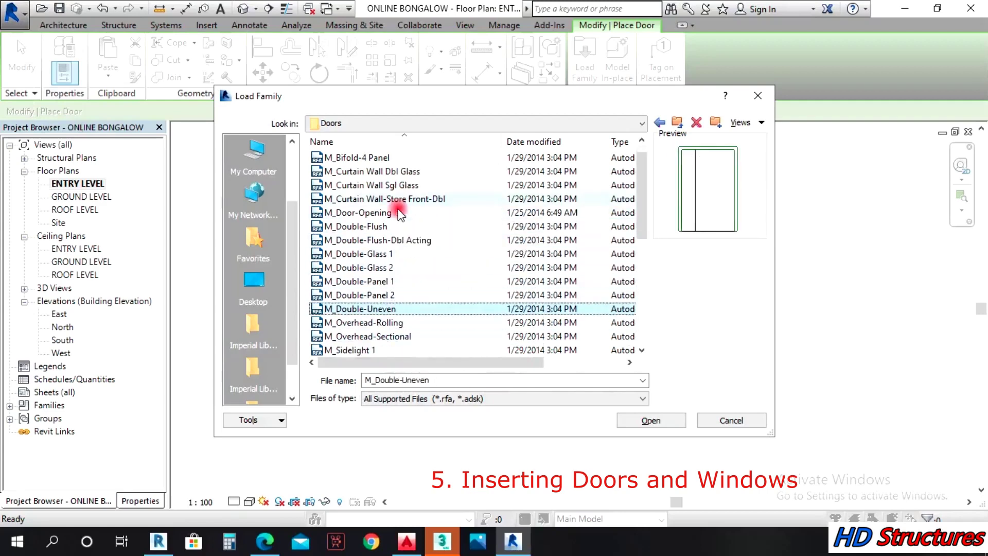
left_click(653, 422)
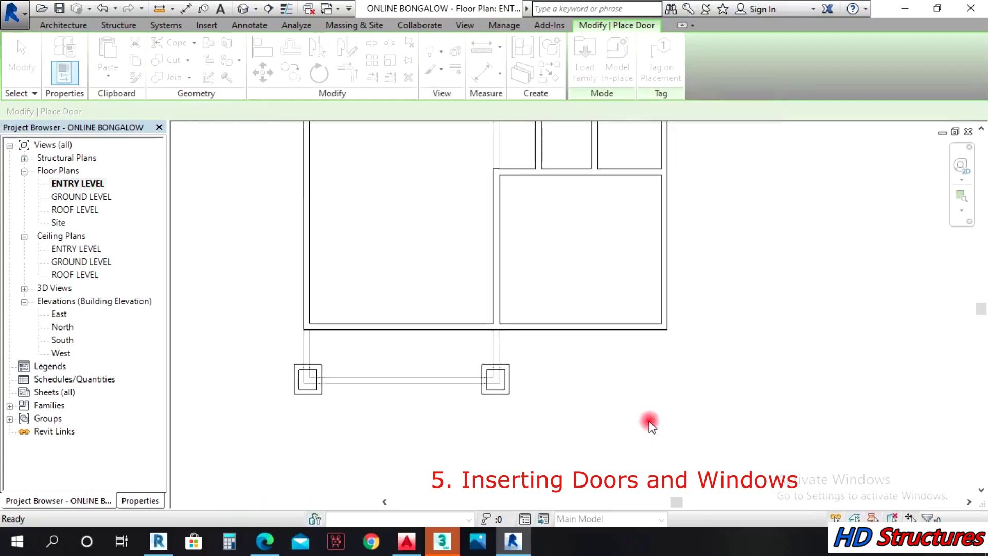
- Place the double-uneven door in the entry room's front wall, checking against the AutoCAD plan
left_click(463, 324)
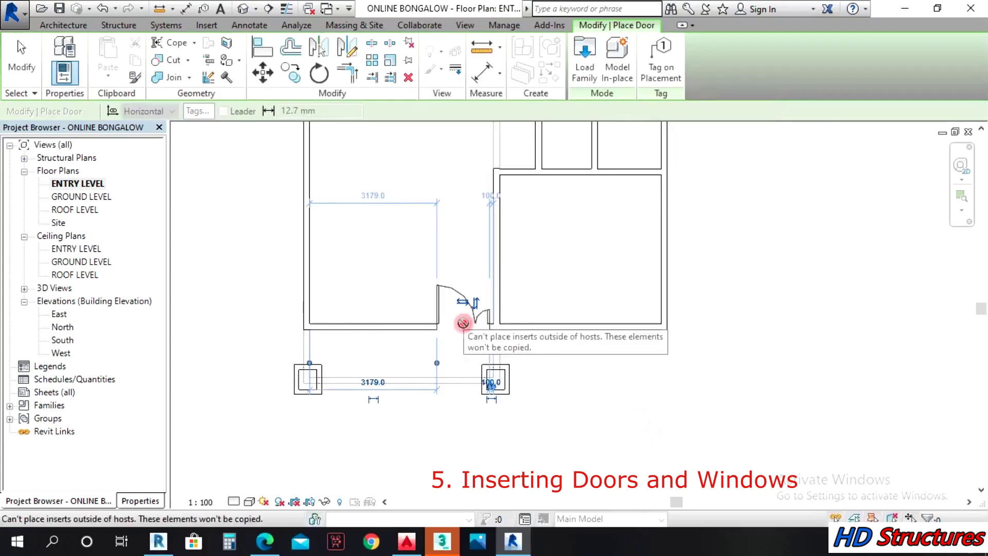
key("Escape")
key("Escape")
key("alt+Tab")
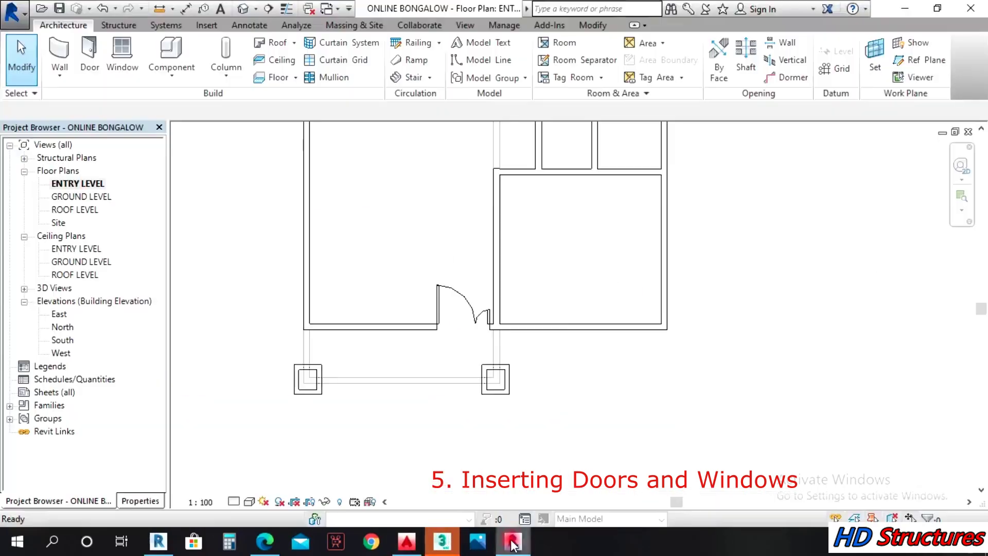
left_click(514, 541)
- Slide the door right until it sits flush against the right-hand wall
left_click(470, 304)
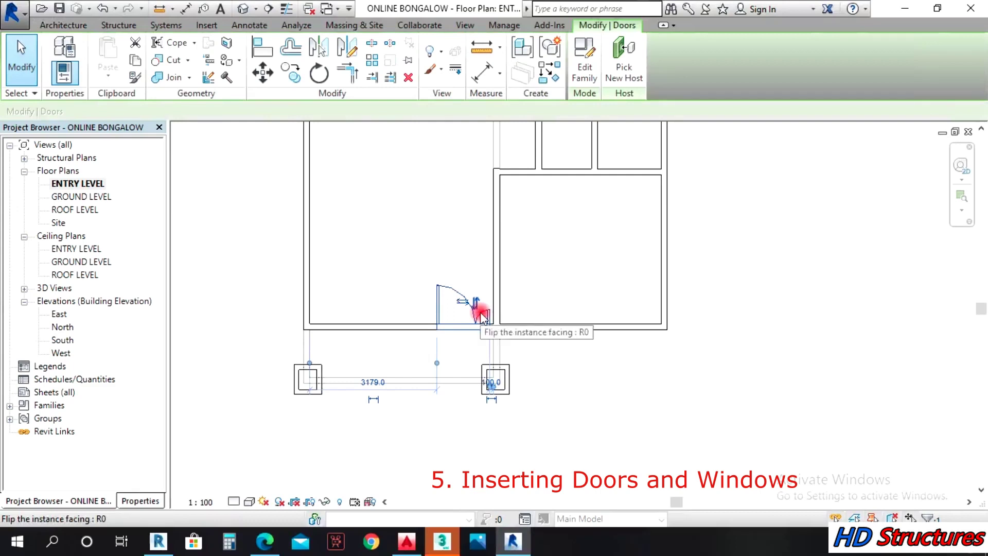
scroll(479, 313, "up", 2)
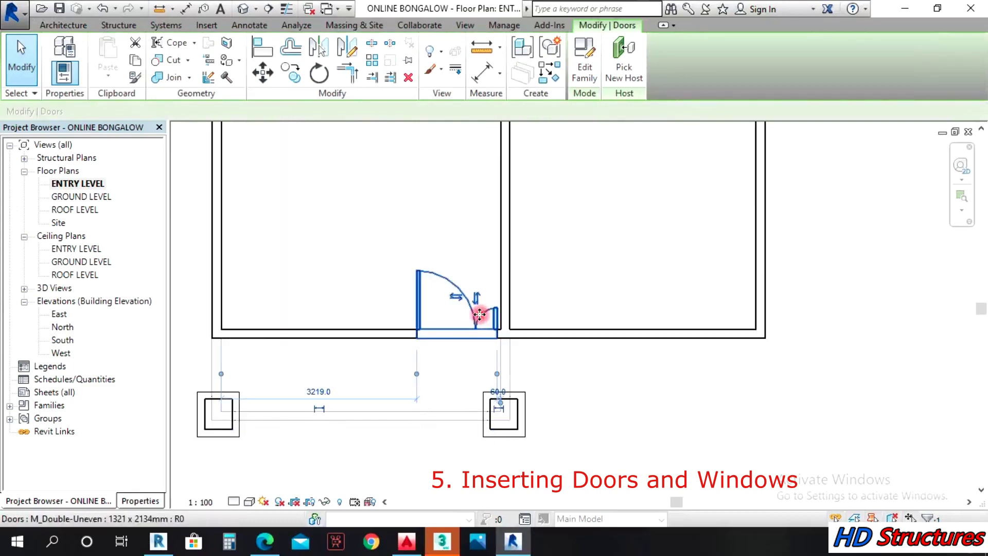
left_click_drag(479, 315, 501, 353)
left_click_drag(499, 314, 503, 314)
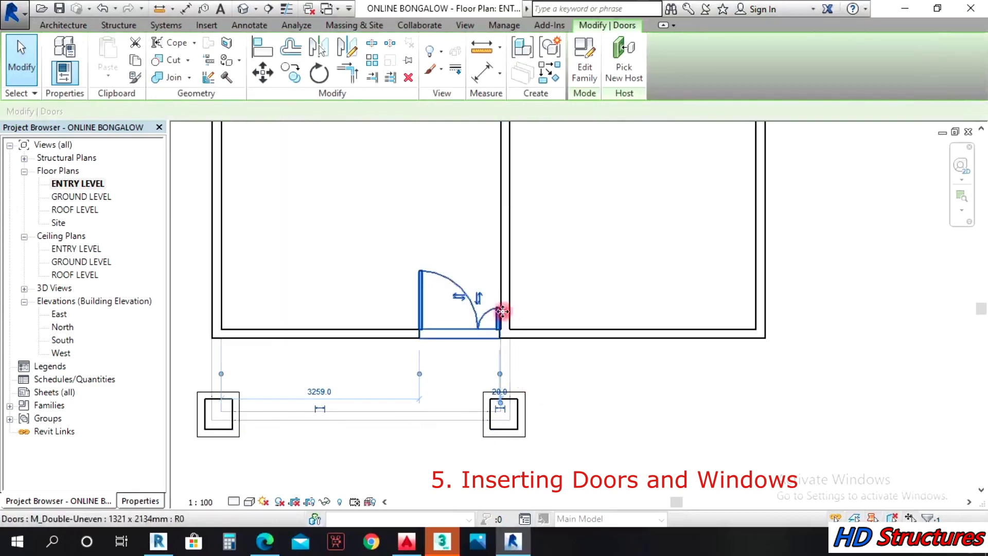
scroll(503, 313, "up", 2)
scroll(689, 358, "down", 4)
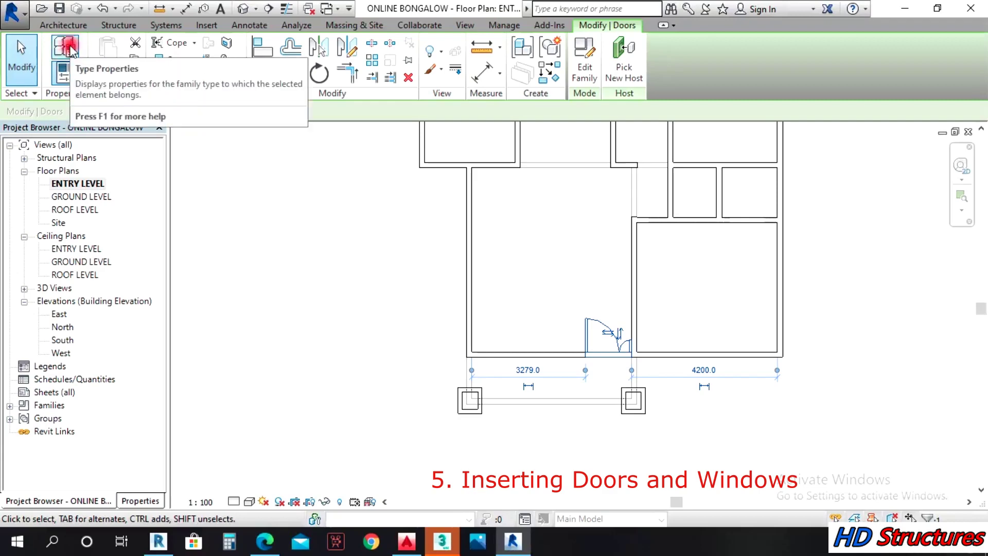
- Duplicate the door type as 1321 x 2134mm 2 with width 1200 and height 2100
left_click(67, 47)
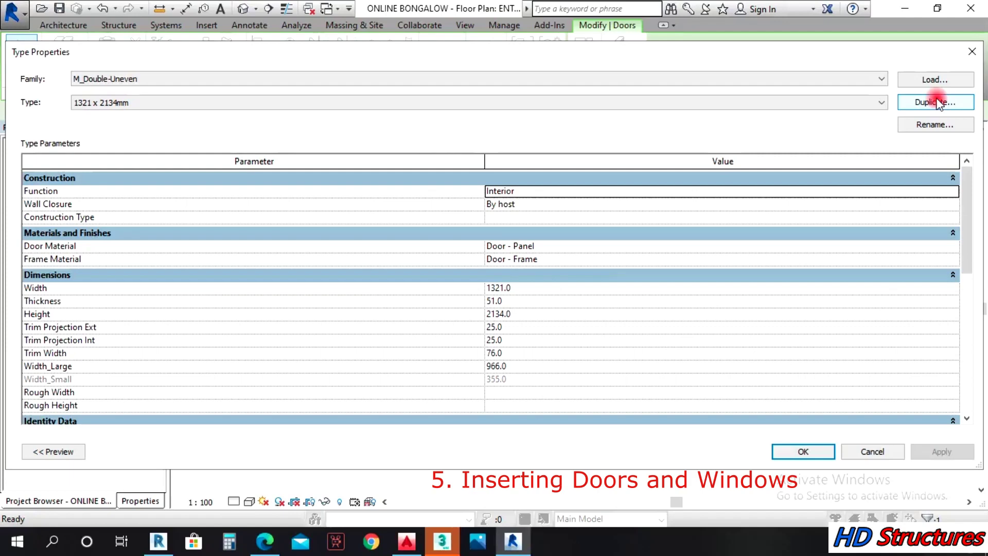
left_click(935, 102)
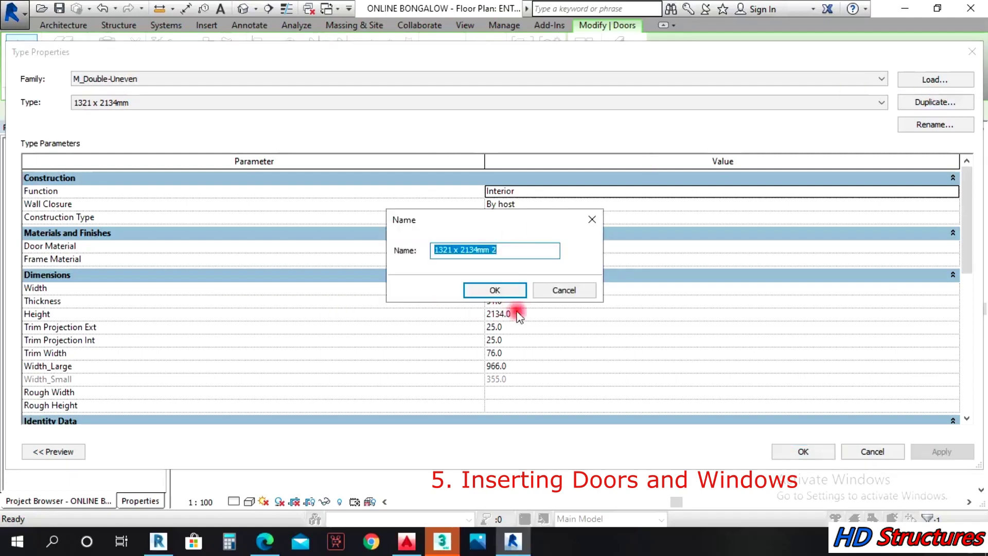
left_click(493, 291)
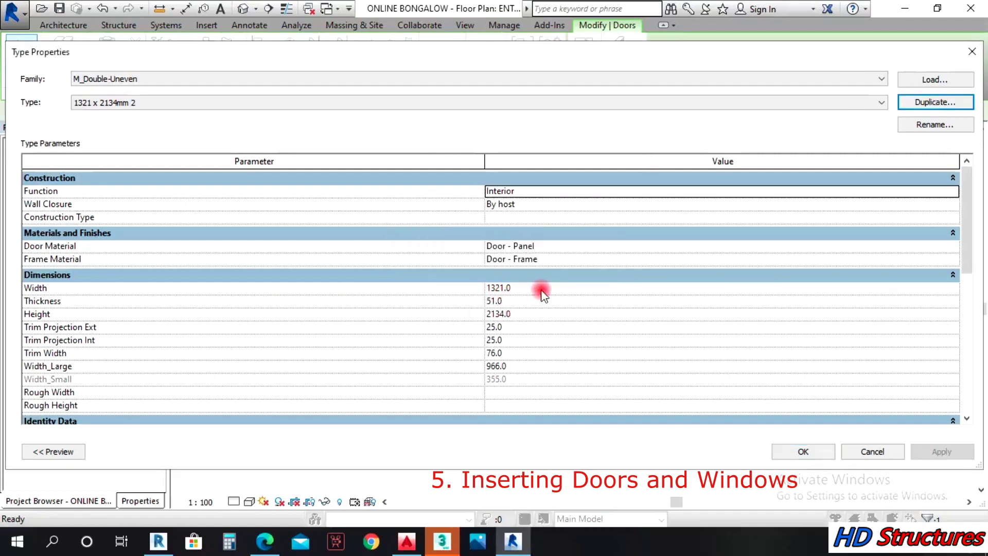
left_click(530, 291)
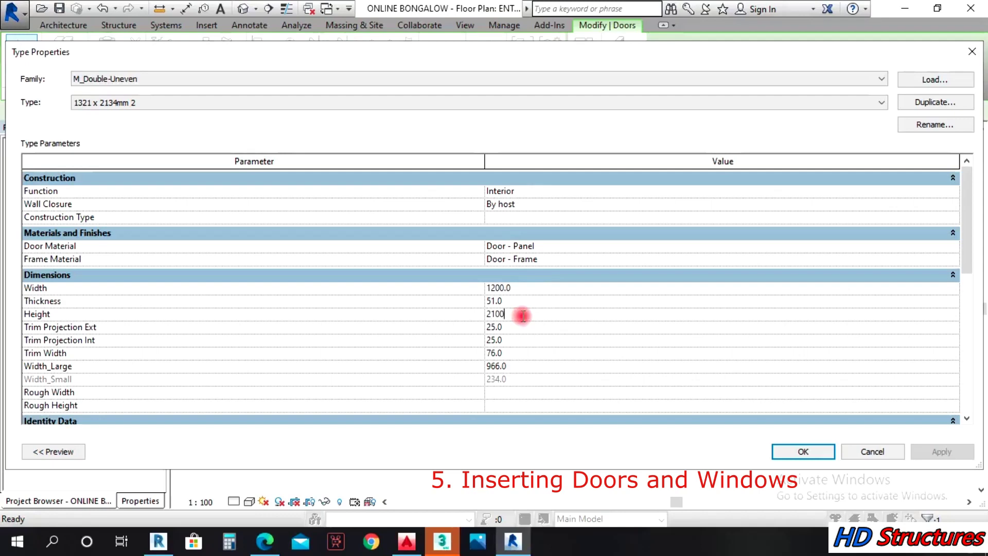
left_click(791, 454)
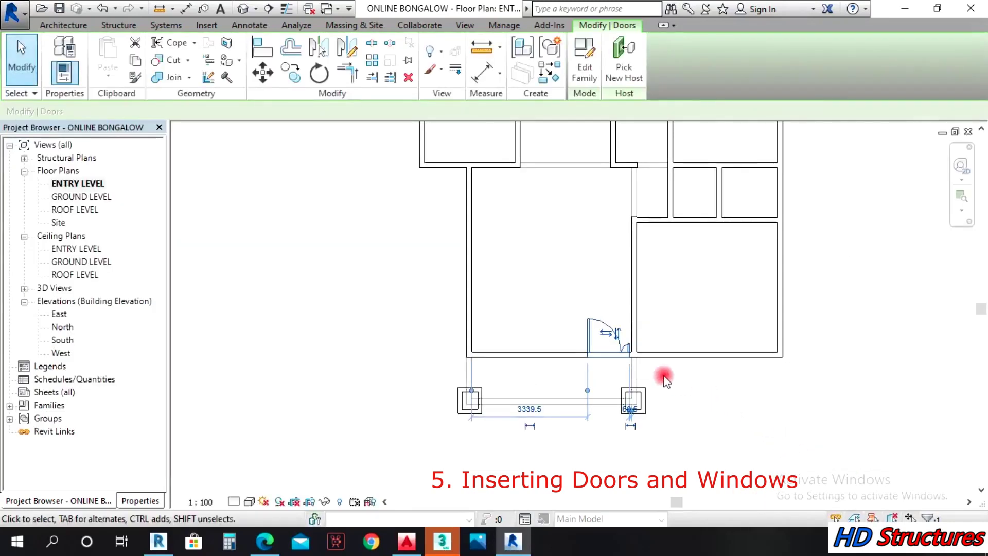
left_click(244, 8)
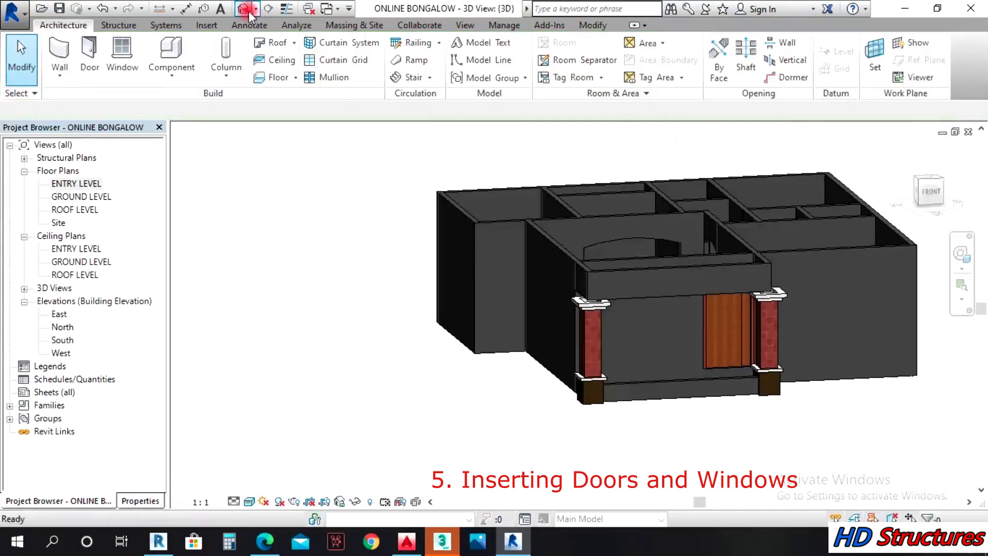
left_click(960, 254)
left_click_drag(832, 383, 802, 325)
scroll(801, 324, "up", 2)
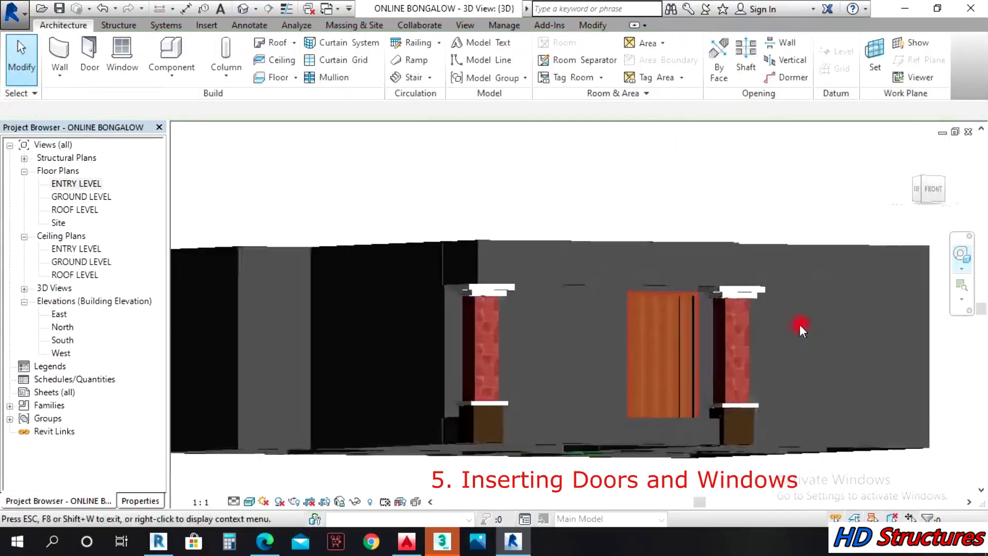
scroll(585, 329, "down", 3)
double_click(66, 184)
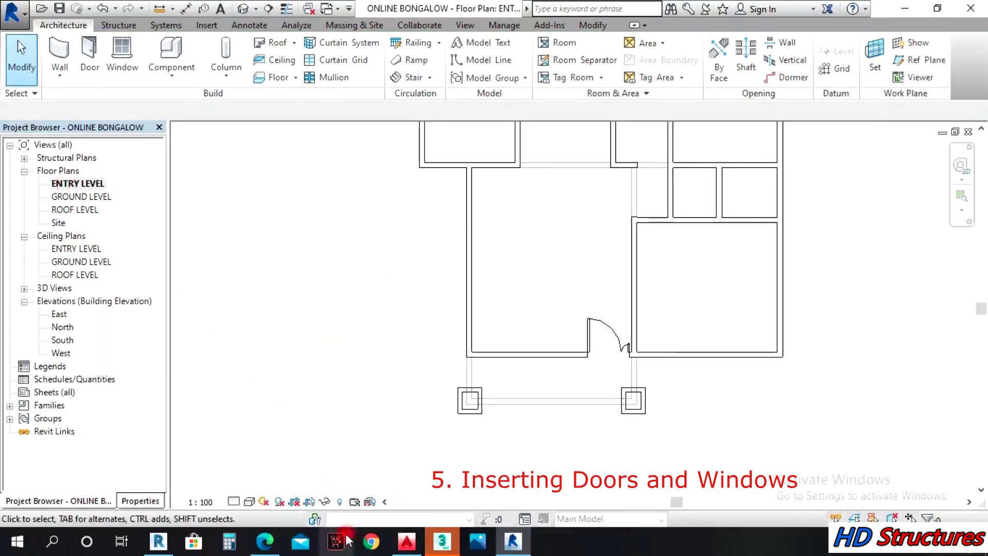
scroll(522, 402, "down", 2)
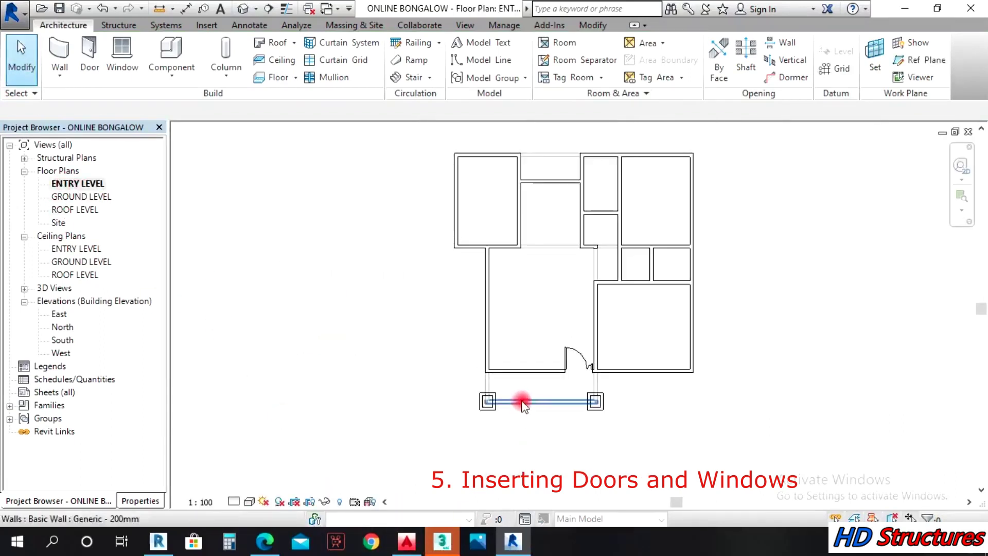
left_click(407, 542)
scroll(415, 342, "down", 3)
scroll(432, 242, "up", 5)
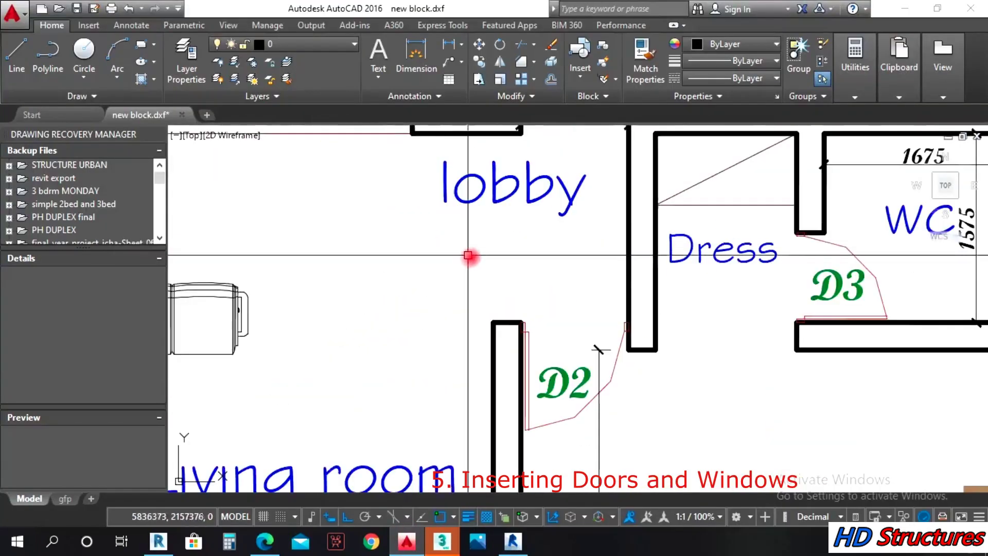
scroll(575, 366, "down", 2)
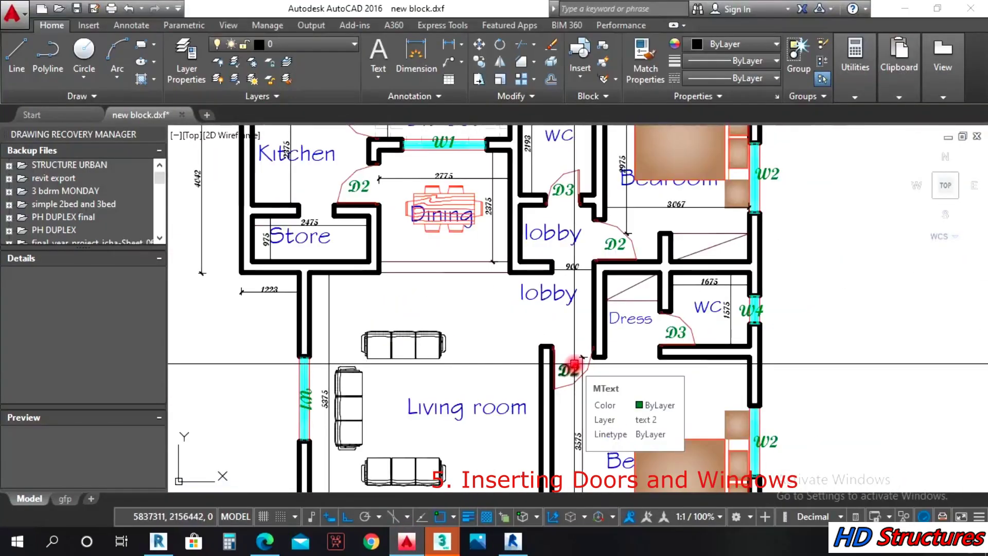
scroll(575, 365, "down", 2)
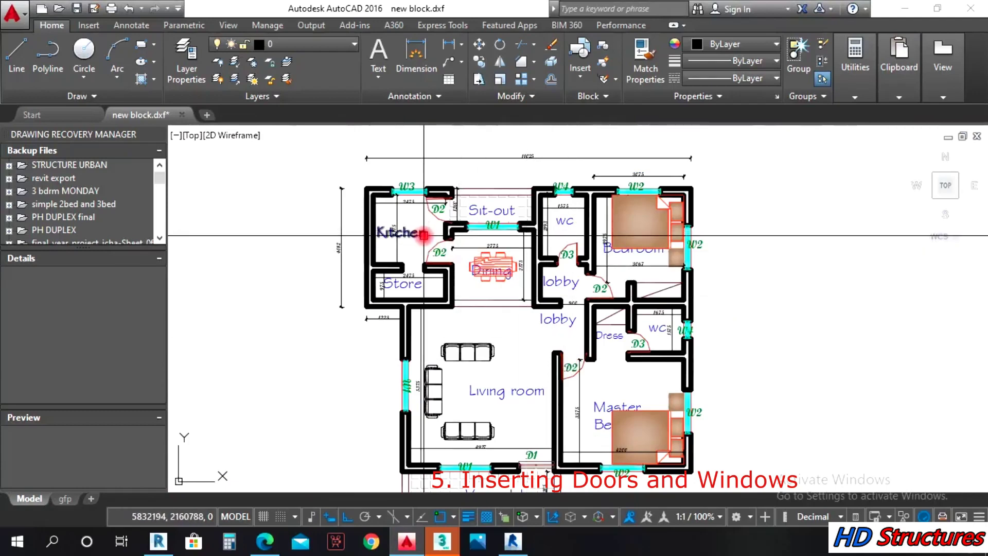
left_click(513, 541)
- Load the M_Single-Decorative 1 family from the Doors library
scroll(510, 232, "up", 2)
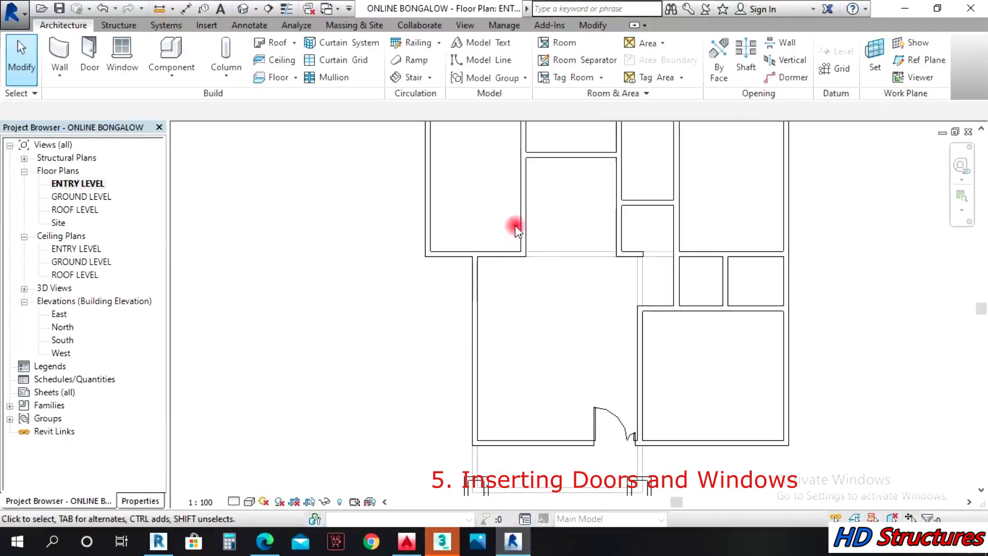
left_click(522, 215)
left_click(545, 350)
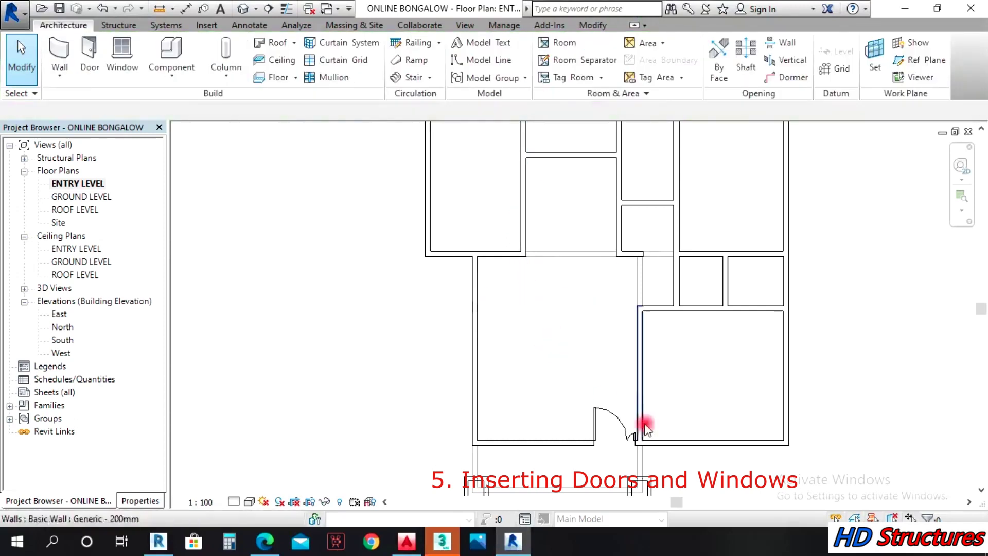
left_click(89, 51)
left_click(582, 59)
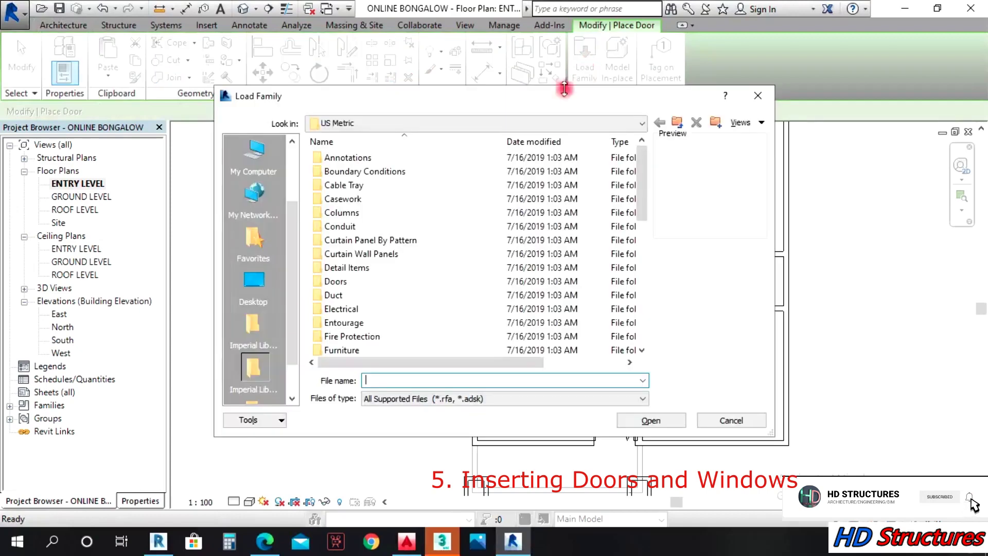
double_click(344, 281)
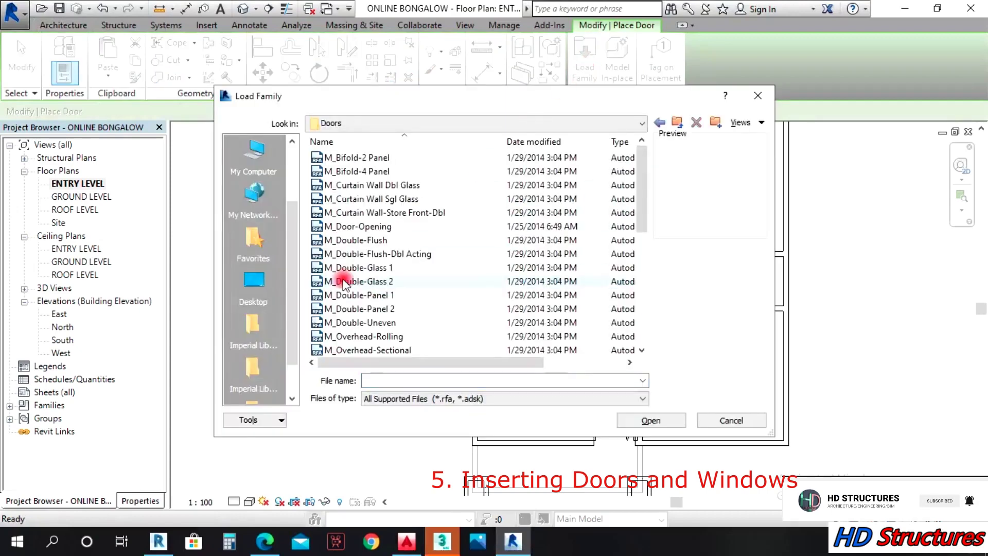
left_click(350, 160)
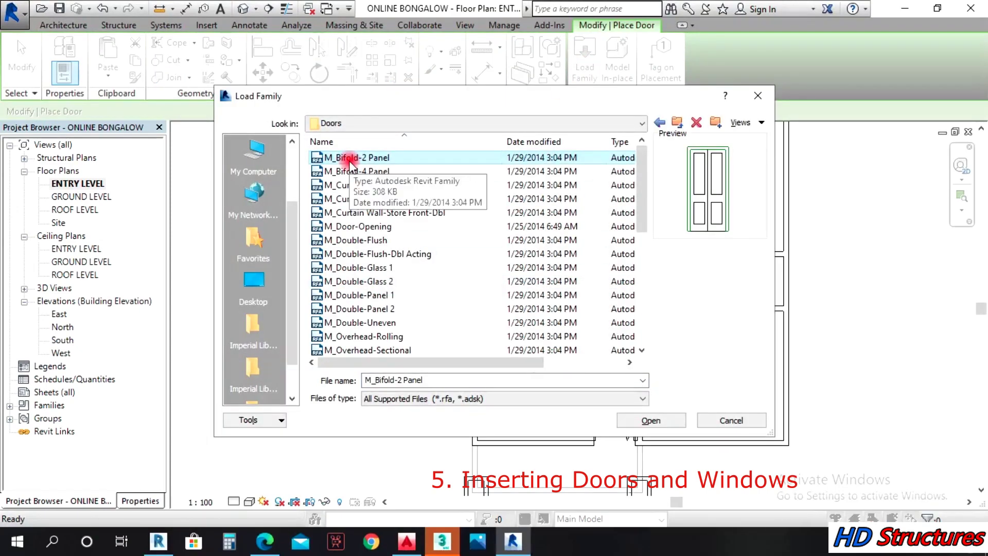
key("Down")
key("Down")
key("Down")
key("Down")
key("Down")
key("Down")
key("Down")
key("Down")
key("Down")
key("Down")
key("Down")
key("Down")
key("Down")
key("Down")
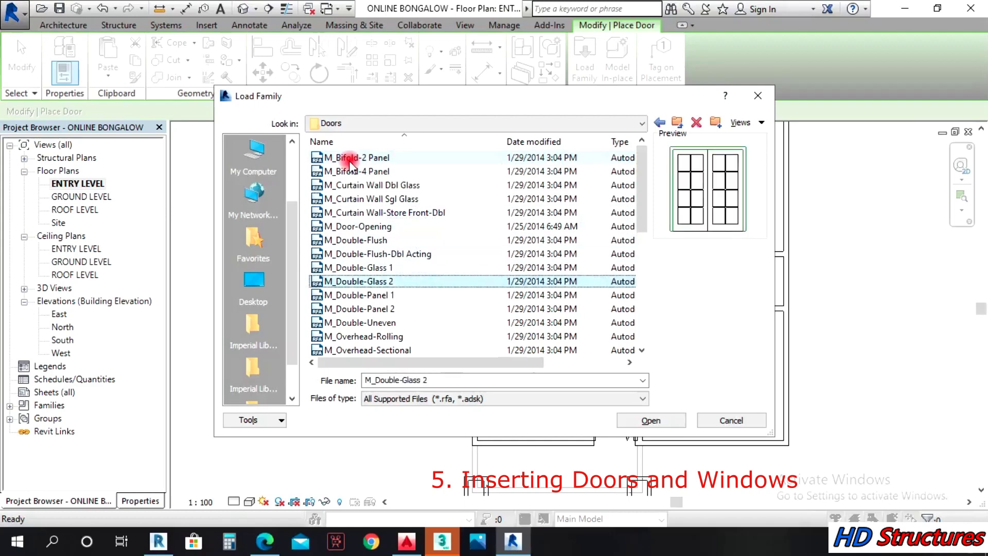
key("Down")
key("Down")
key("Down")
key("Down")
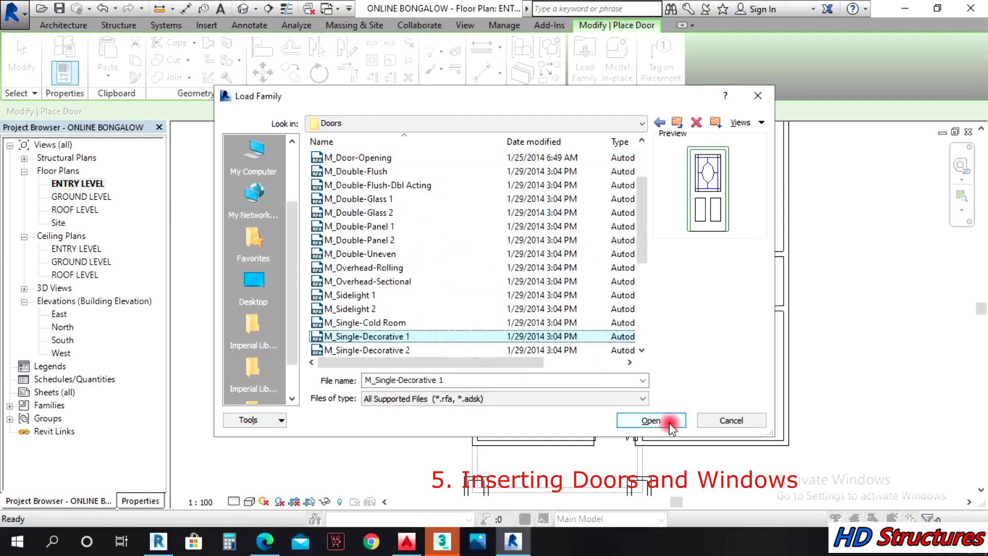
left_click(652, 420)
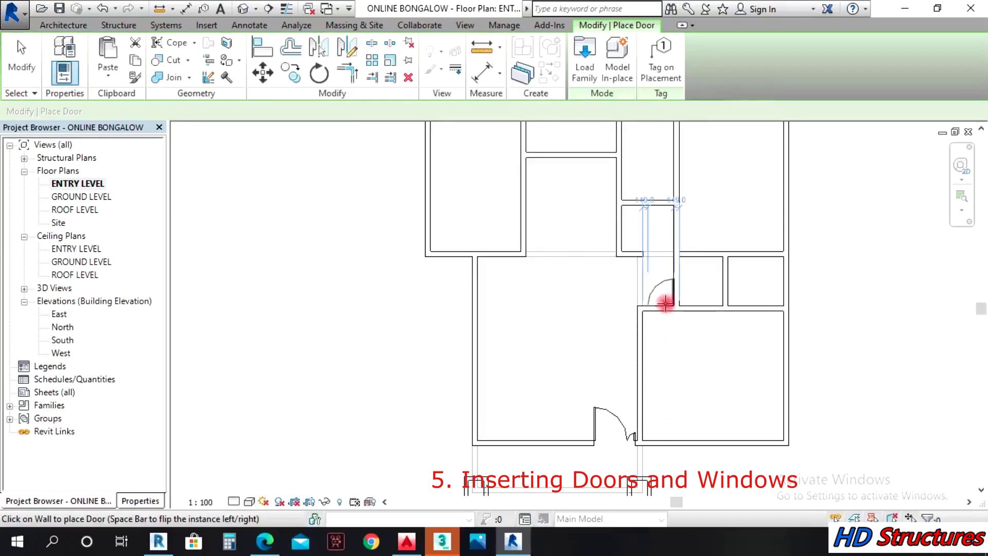
- Place a 0762 x 2032mm door in the interior wall off the central hall and select it
scroll(659, 312, "up", 2)
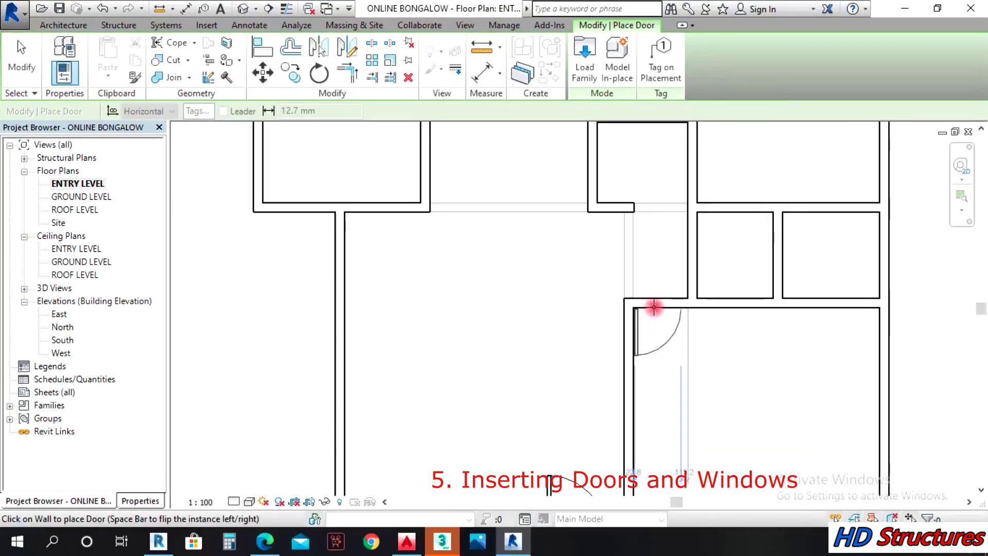
left_click(655, 309)
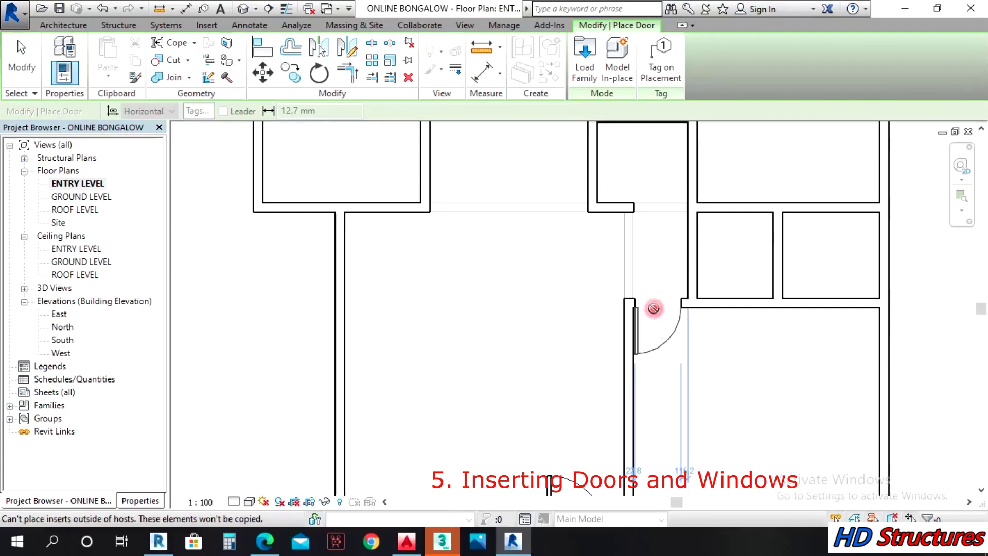
key("Escape")
key("Escape")
left_click(676, 323)
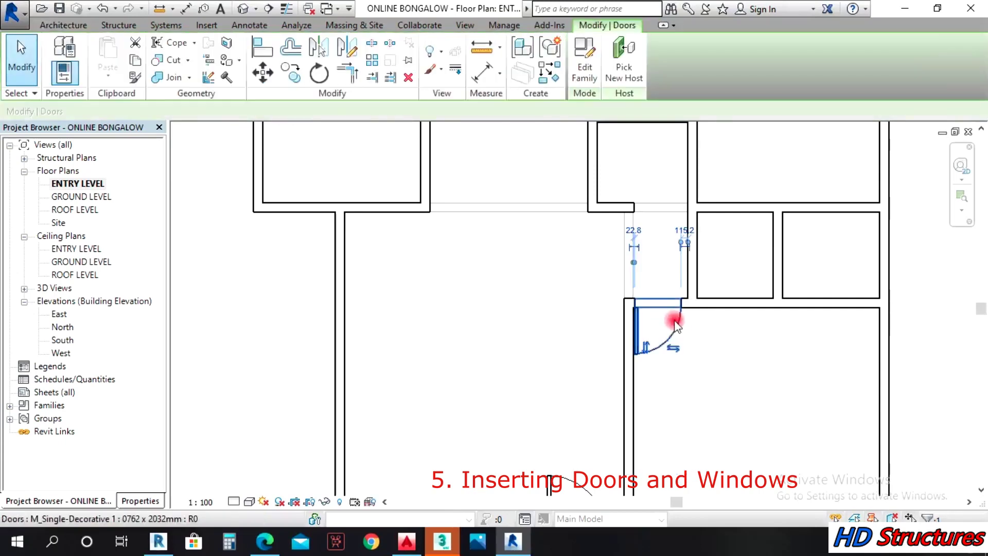
left_click(66, 49)
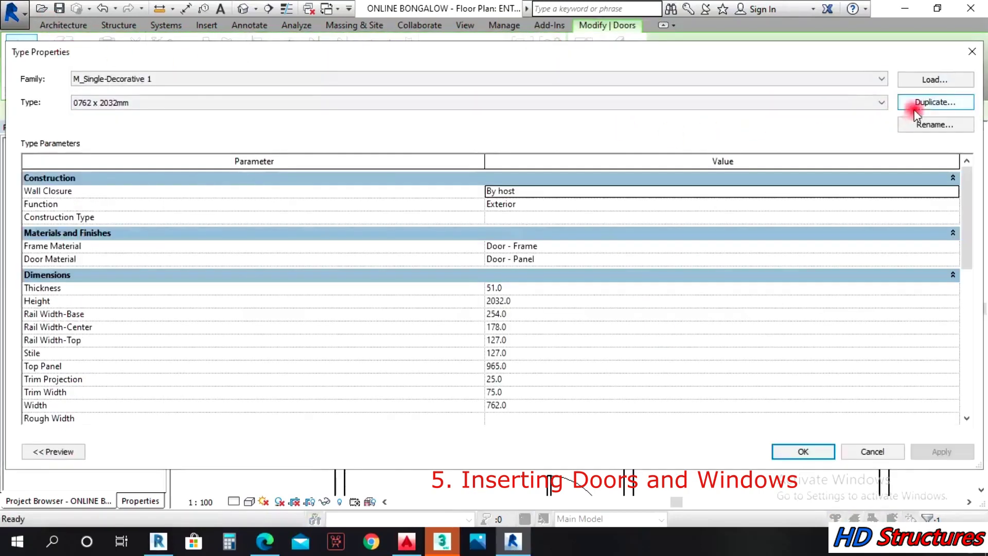
- Duplicate the door type as 0762 x 2032mm 2, 2100 high and 900 wide
left_click(931, 101)
left_click(497, 289)
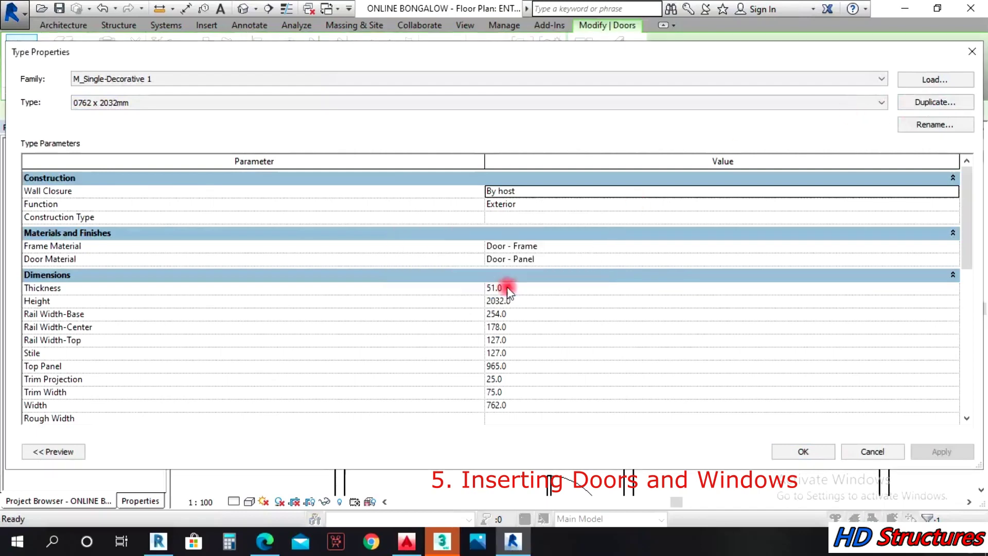
left_click(527, 302)
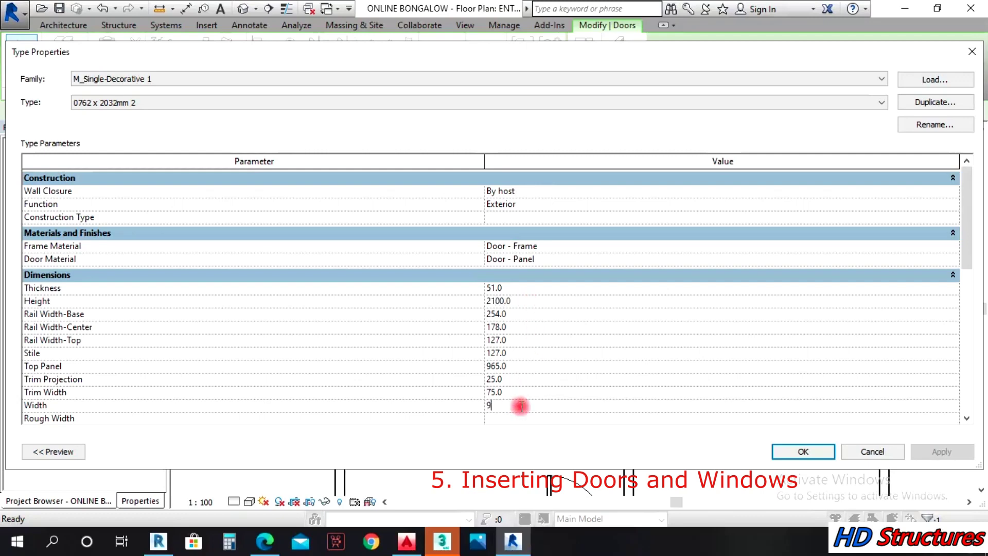
left_click(816, 451)
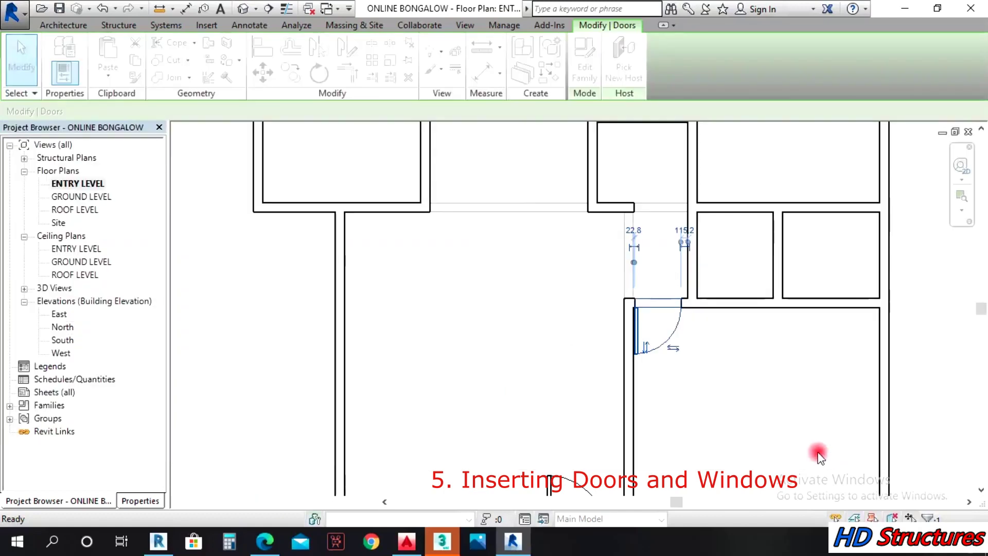
- Use Create Similar to add a matching door in the upper-left room's wall
scroll(688, 303, "up", 2)
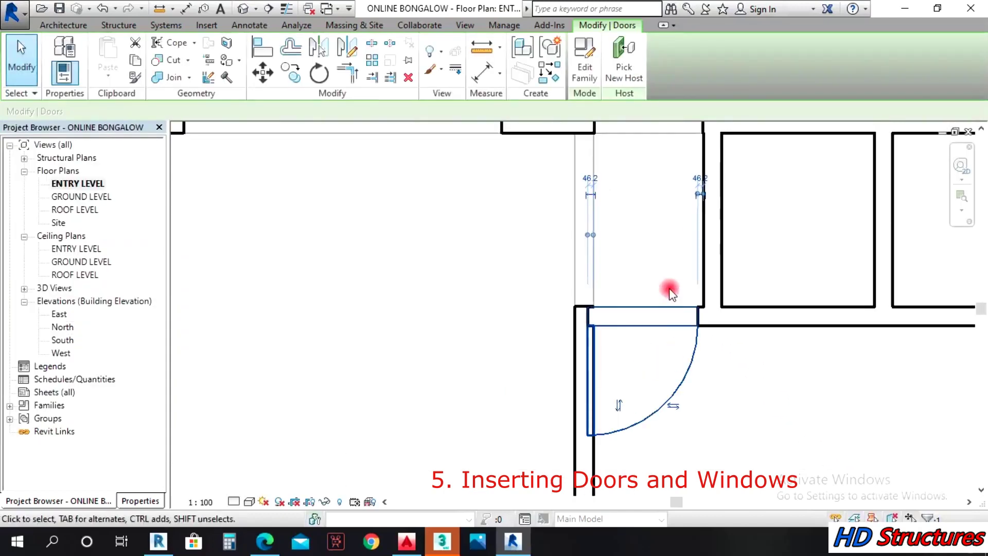
left_click(659, 248)
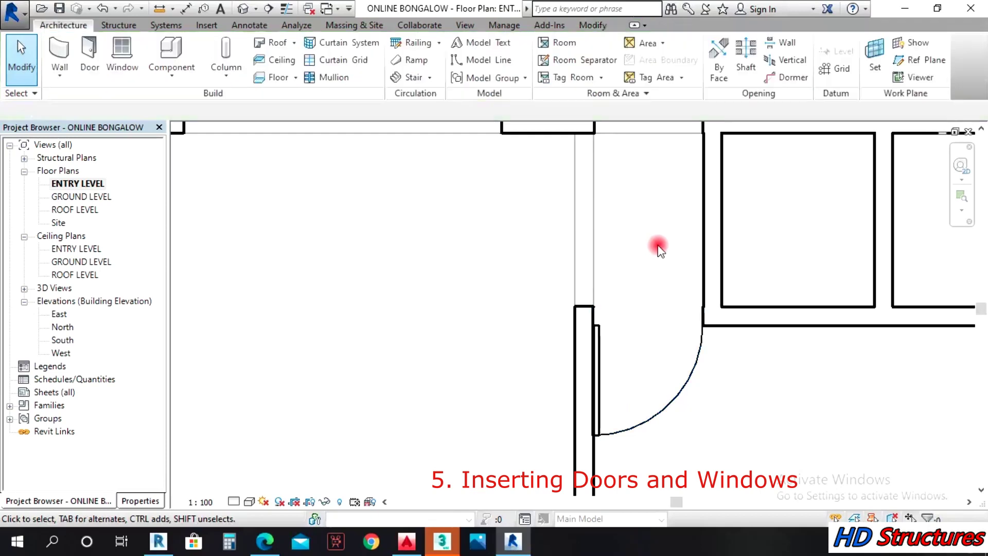
left_click(598, 379)
right_click(603, 376)
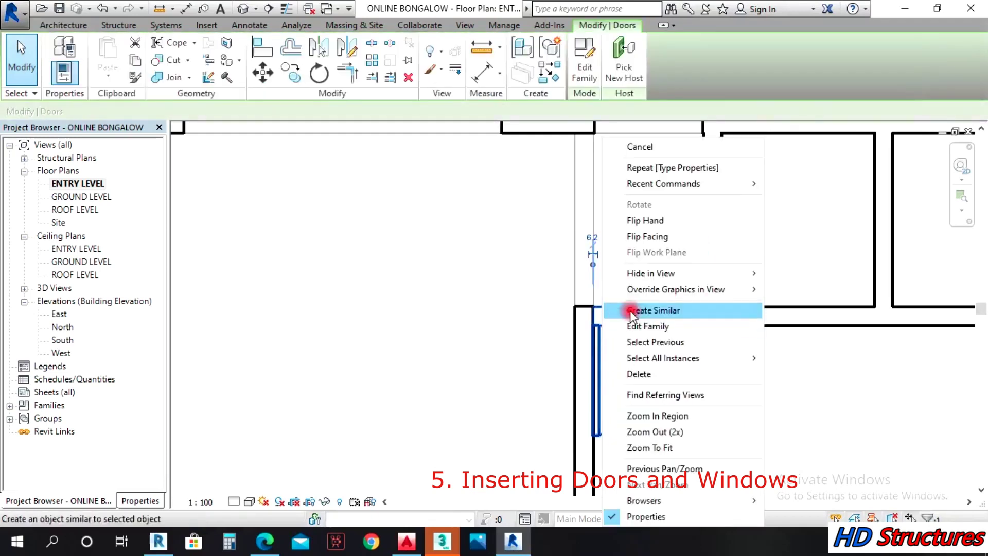
left_click(654, 311)
scroll(732, 384, "down", 2)
scroll(711, 381, "down", 3)
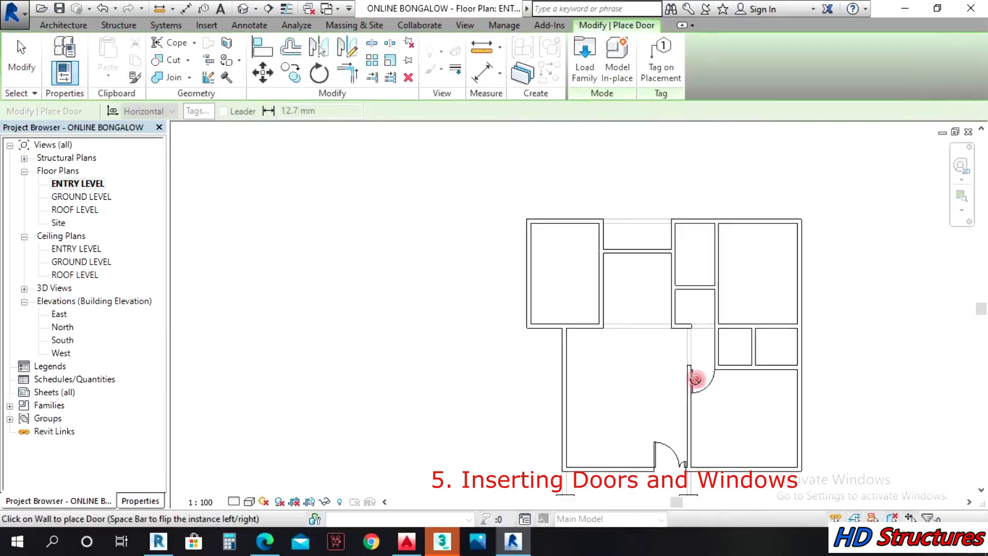
scroll(600, 264, "up", 3)
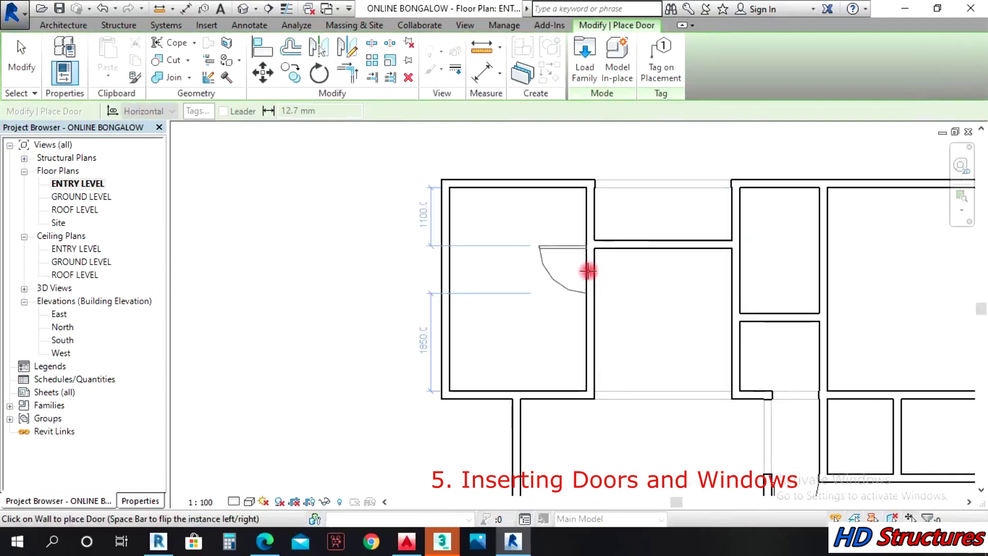
scroll(589, 272, "up", 1)
left_click(588, 273)
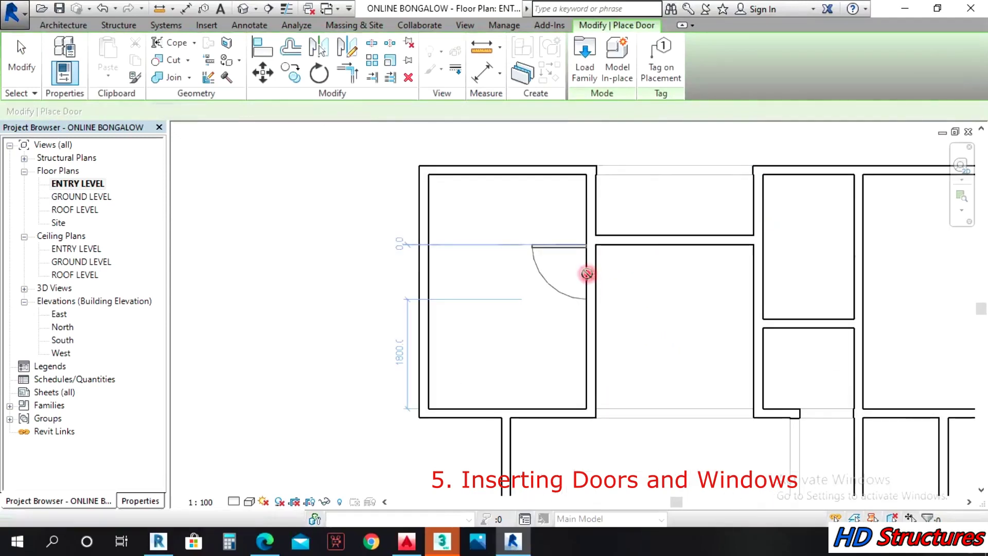
- Add another matching door in the wall beside the small right-hand rooms
scroll(654, 344, "down", 3)
scroll(693, 353, "up", 2)
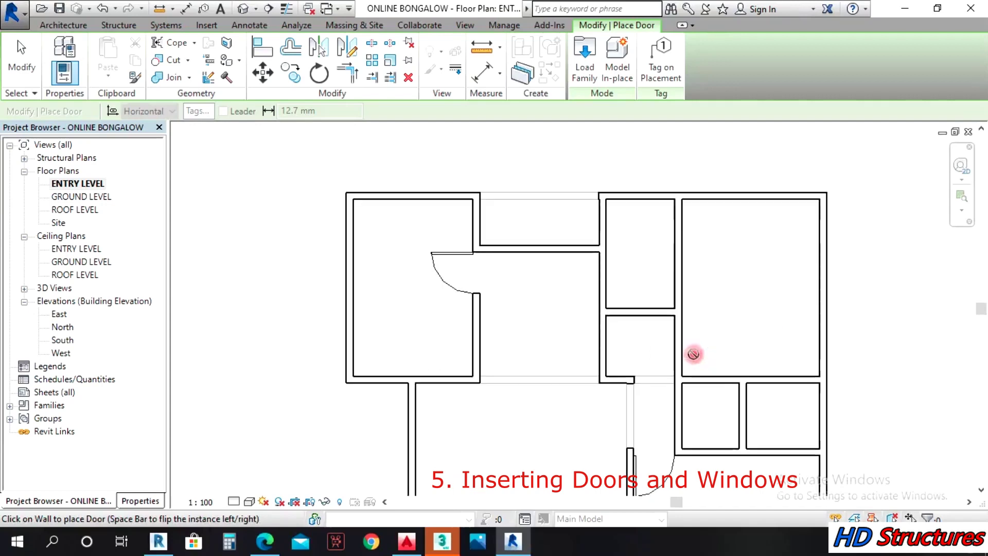
left_click(679, 356)
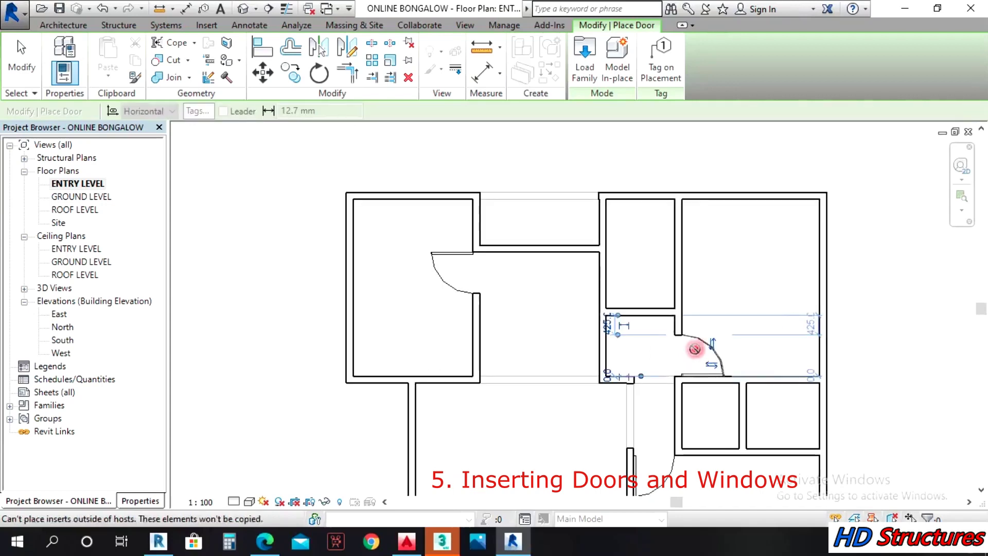
scroll(656, 280, "down", 3)
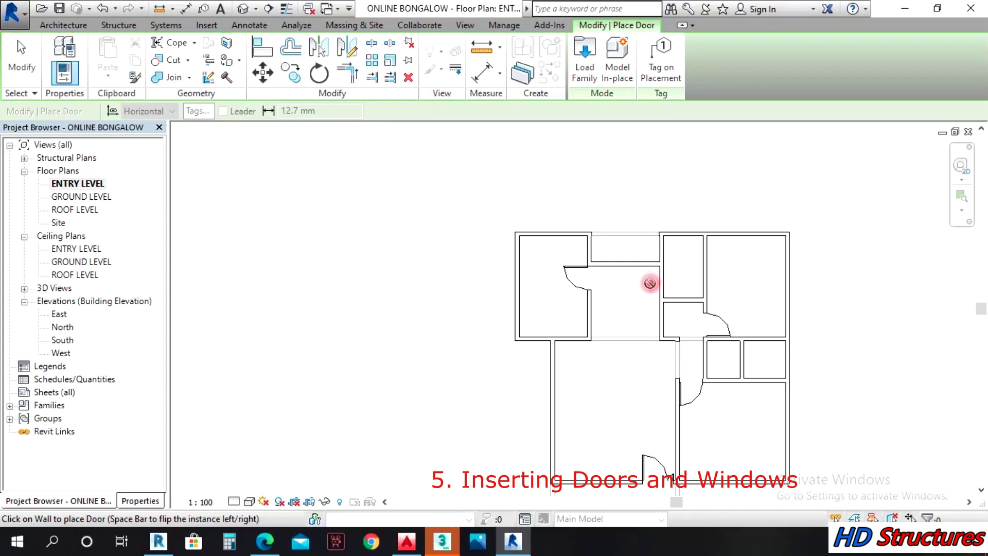
key("Escape")
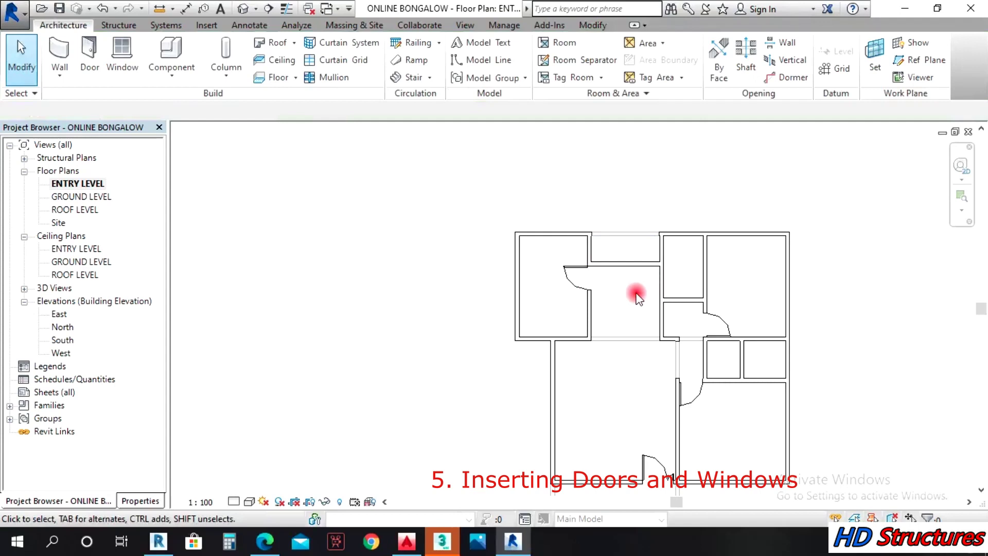
- Add a matching door at the top of the left room and flip its swing to the other side
right_click(563, 276)
left_click(589, 311)
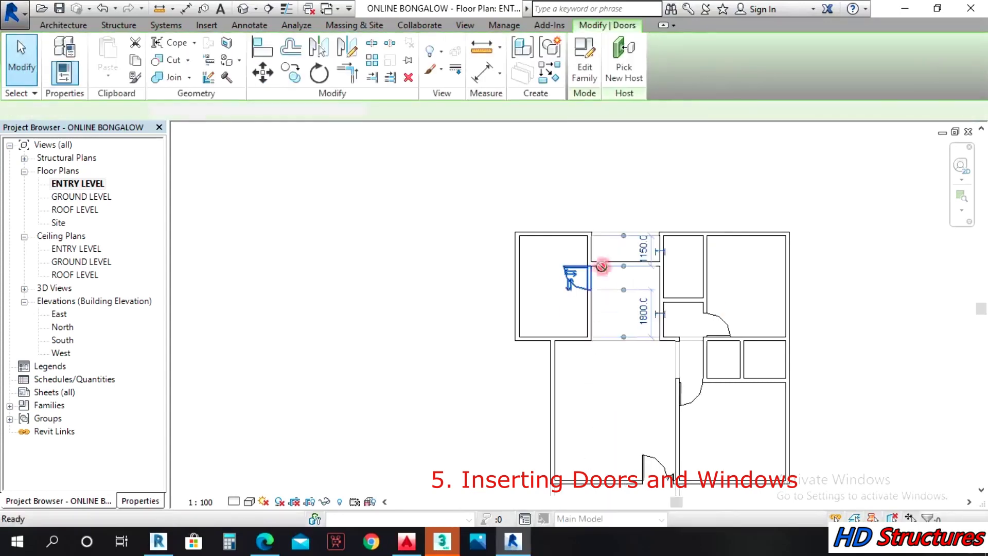
scroll(602, 267, "up", 3)
scroll(585, 247, "up", 2)
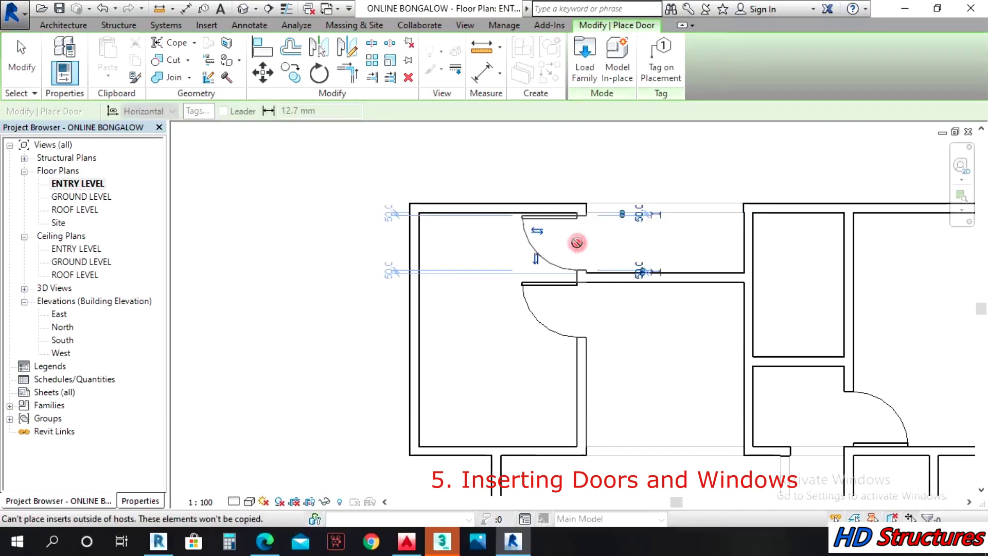
left_click(578, 242)
key("Escape")
key("Escape")
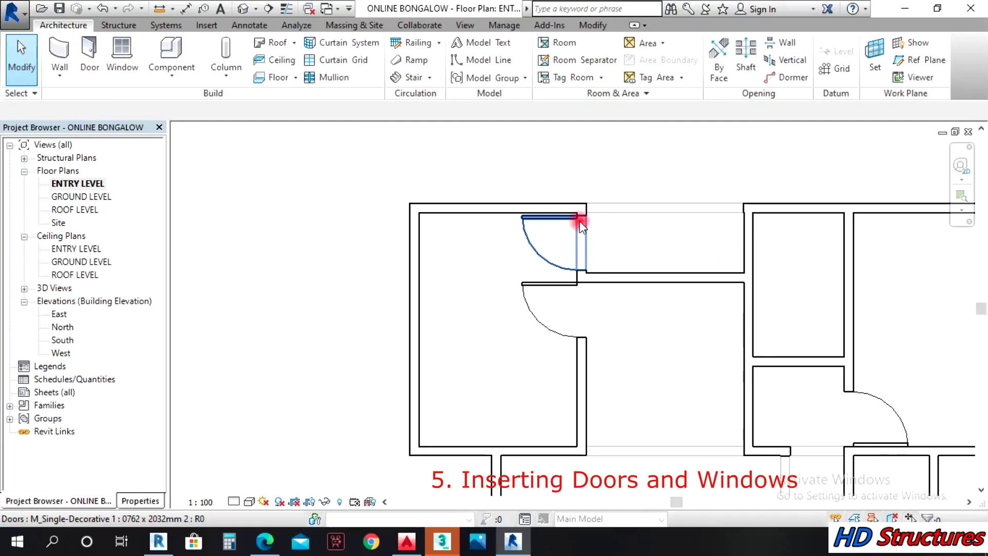
left_click(520, 411)
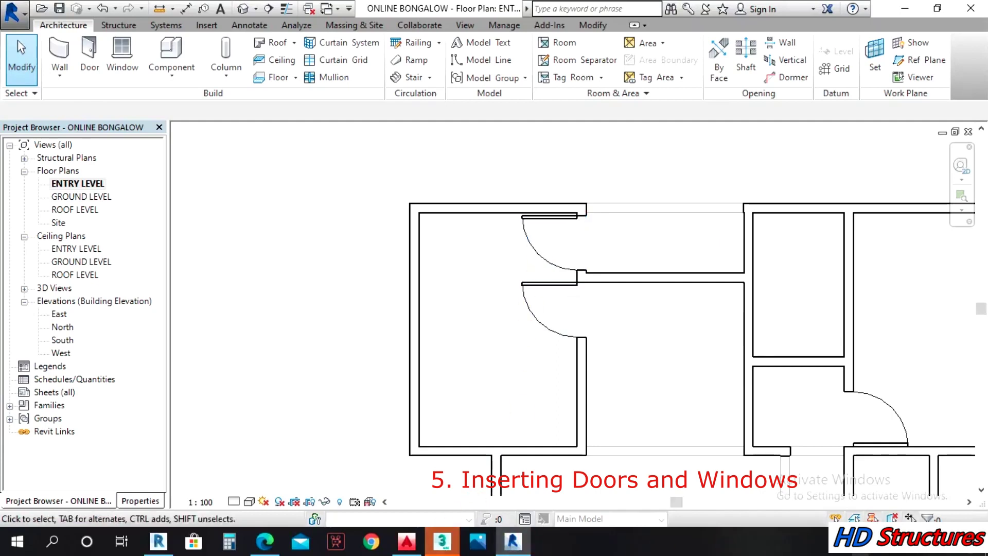
left_click(860, 542)
left_click(673, 333)
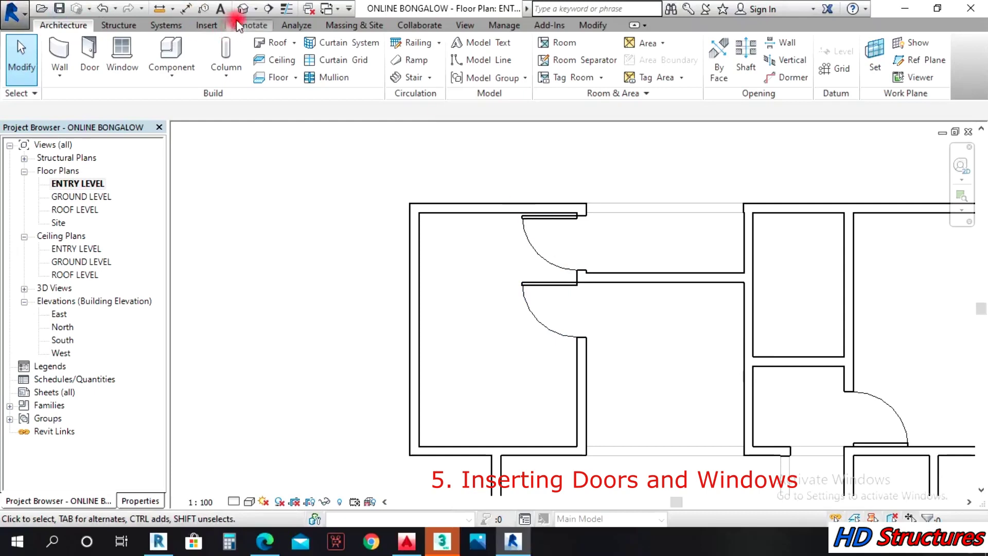
- Orbit the default 3D view to inspect the house from isometric and front angles
left_click(246, 8)
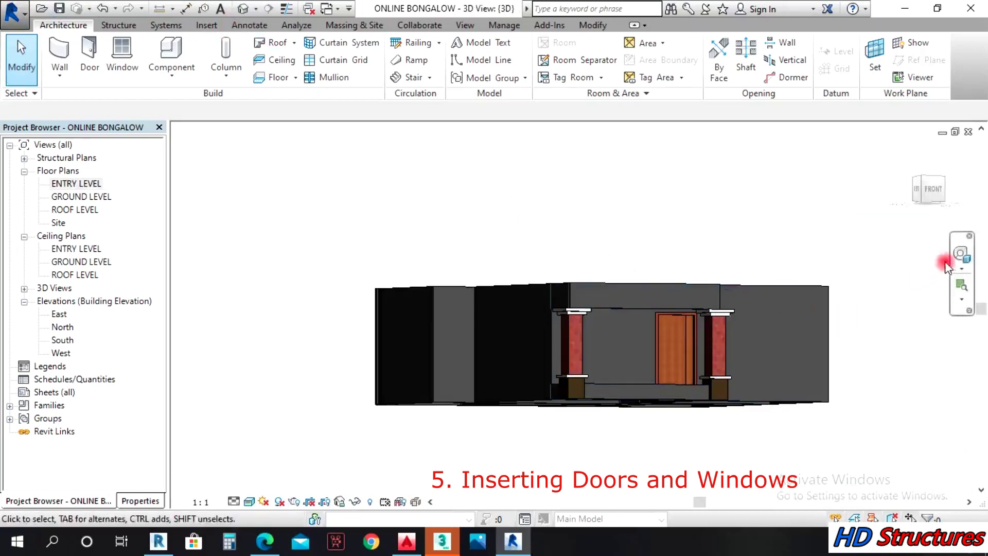
left_click(961, 254)
left_click_drag(793, 350, 719, 206)
scroll(706, 160, "up", 5)
left_click_drag(669, 332, 232, 342)
left_click(98, 197)
- Return to ENTRY LEVEL and bring up the actions for the left room's upper door
double_click(78, 184)
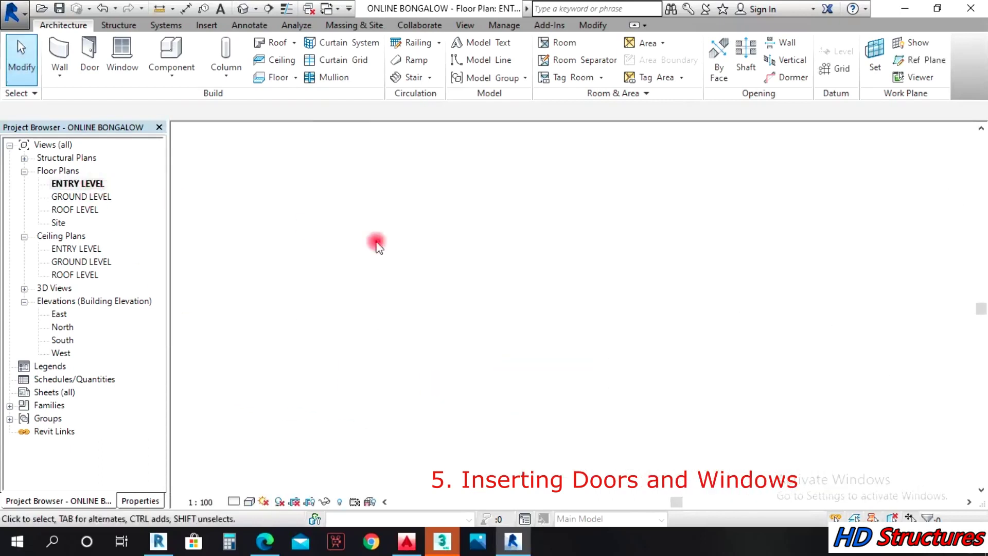
left_click(546, 265)
right_click(547, 266)
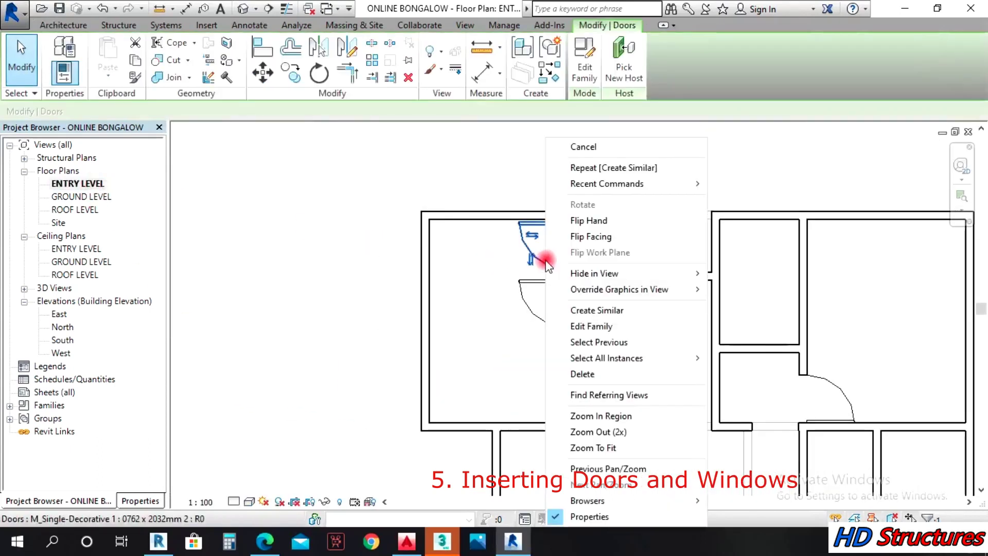
- Place another door of the same type between the two small rooms and open its Type Properties
left_click(600, 310)
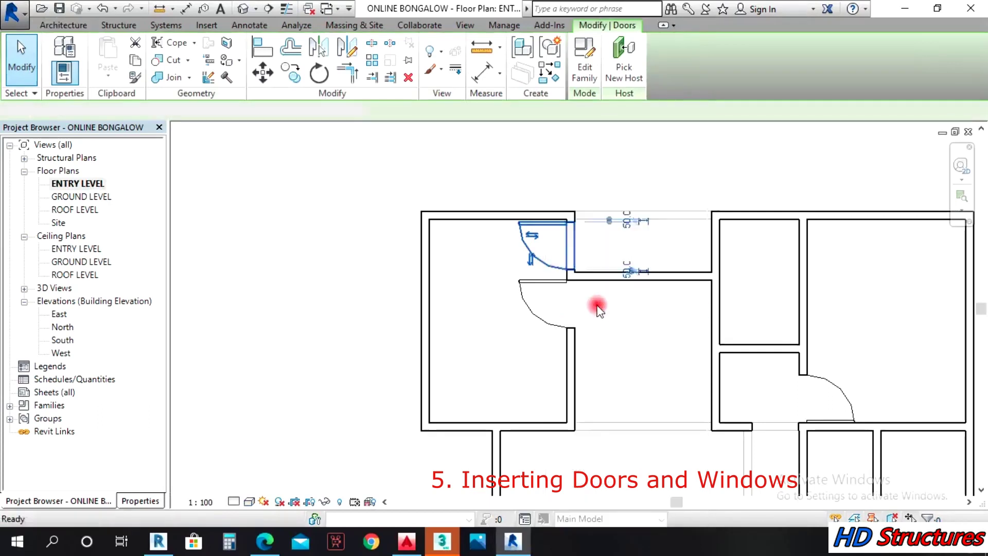
scroll(668, 402, "up", 5)
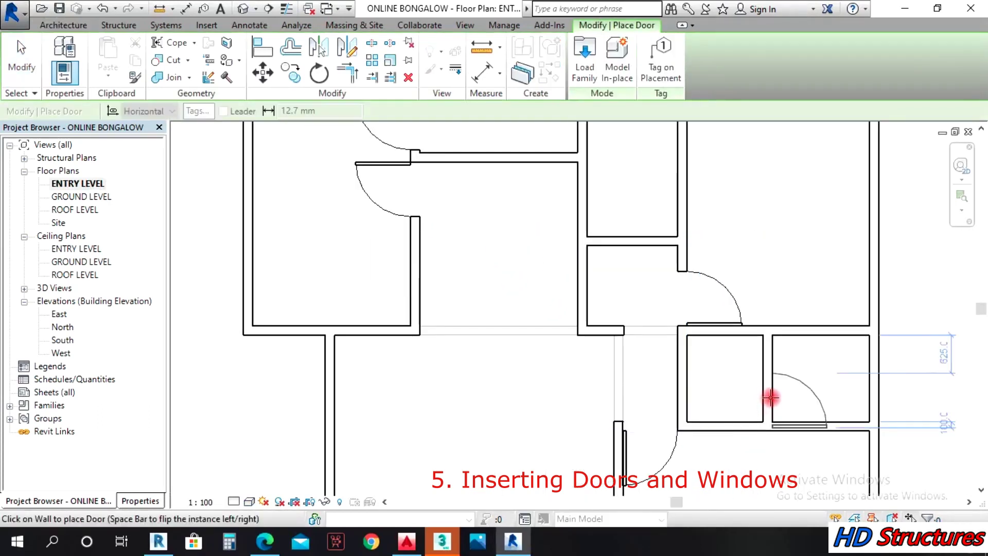
left_click(770, 394)
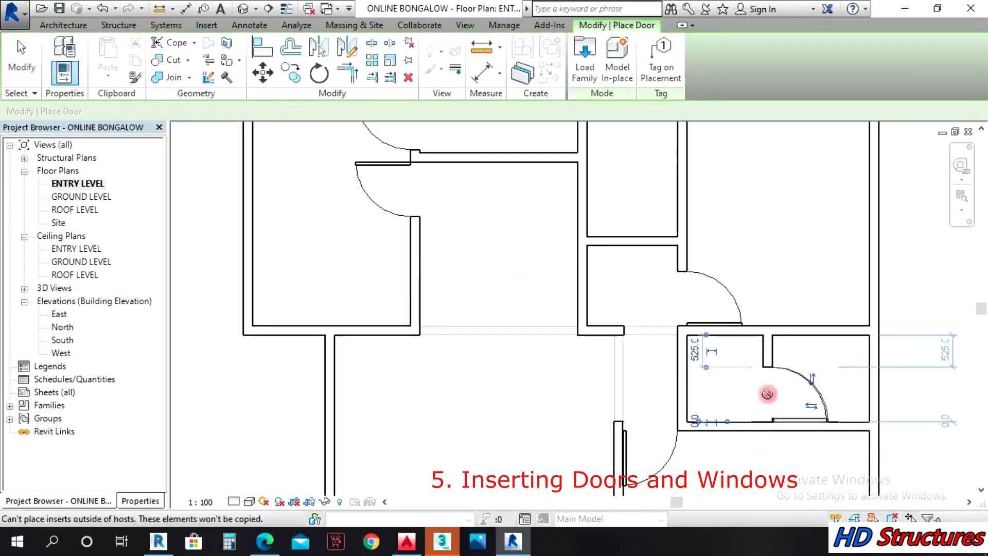
key("Escape")
left_click(808, 381)
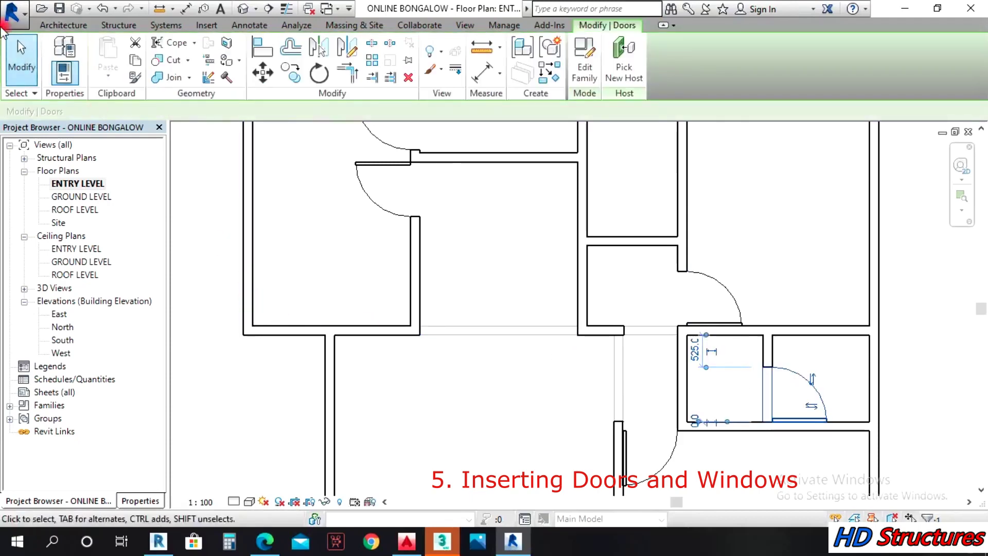
left_click(64, 73)
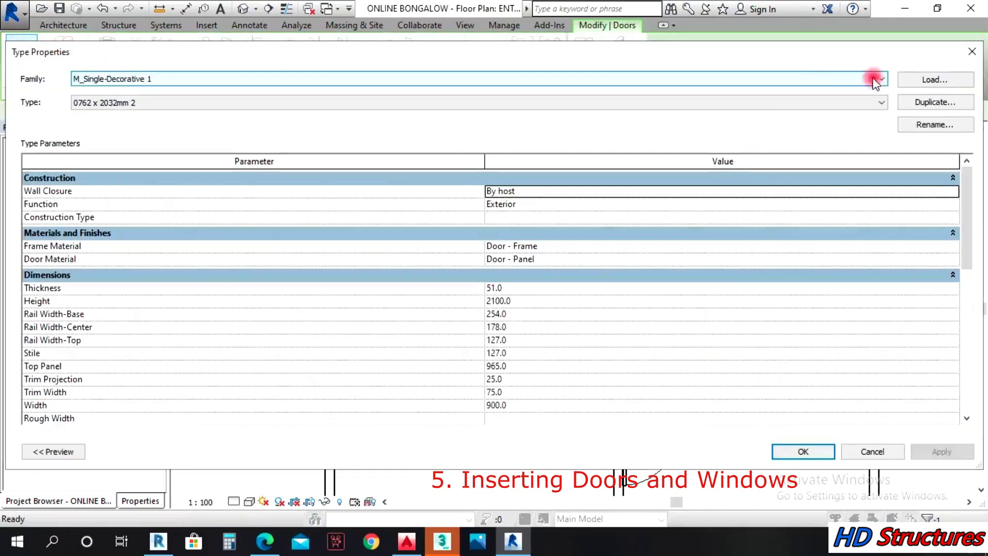
- Duplicate the door type as 0762 x 2032mm 3 and set its Width to 750
left_click(916, 102)
left_click(496, 286)
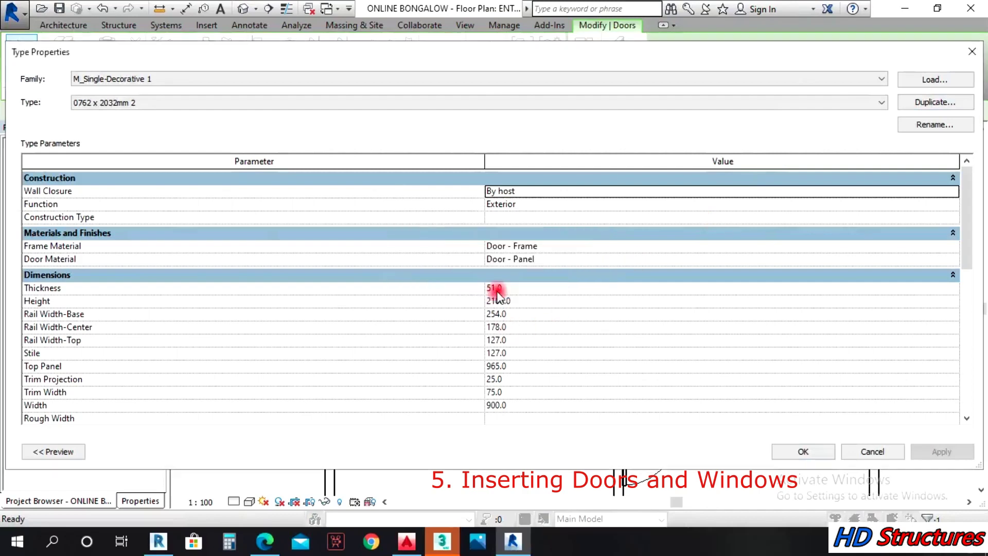
left_click(532, 406)
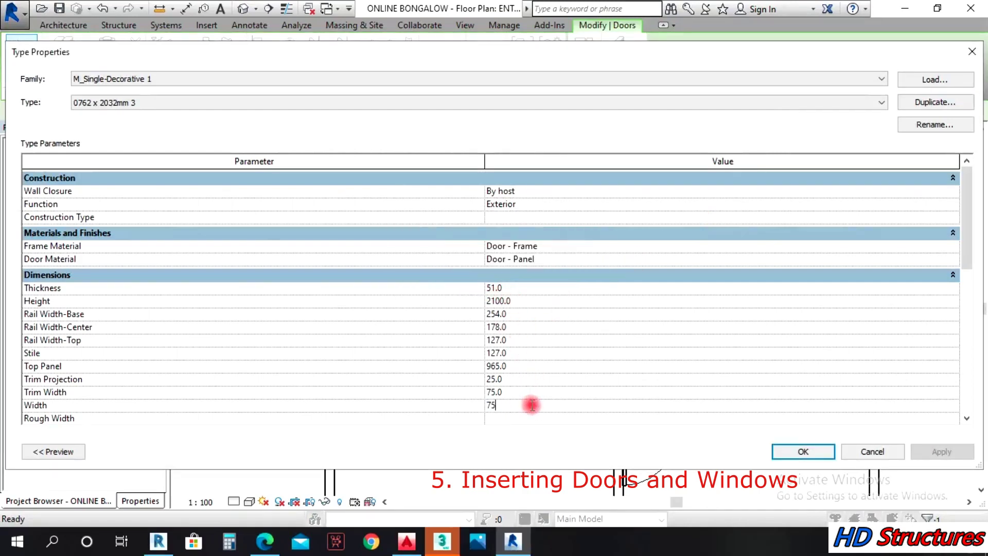
type("750")
left_click(803, 452)
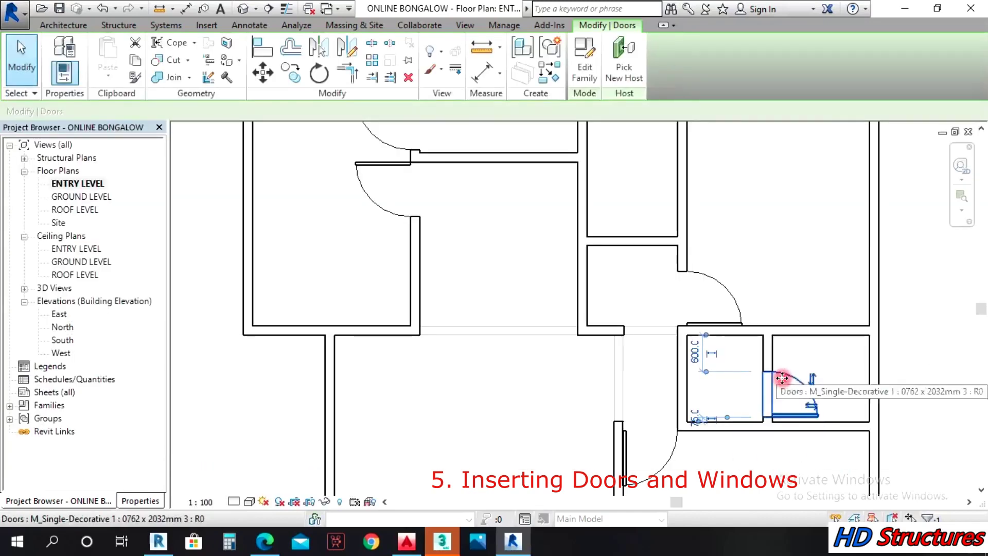
- Edit the profile of the small room's bottom wall in the North elevation
scroll(767, 411, "up", 2)
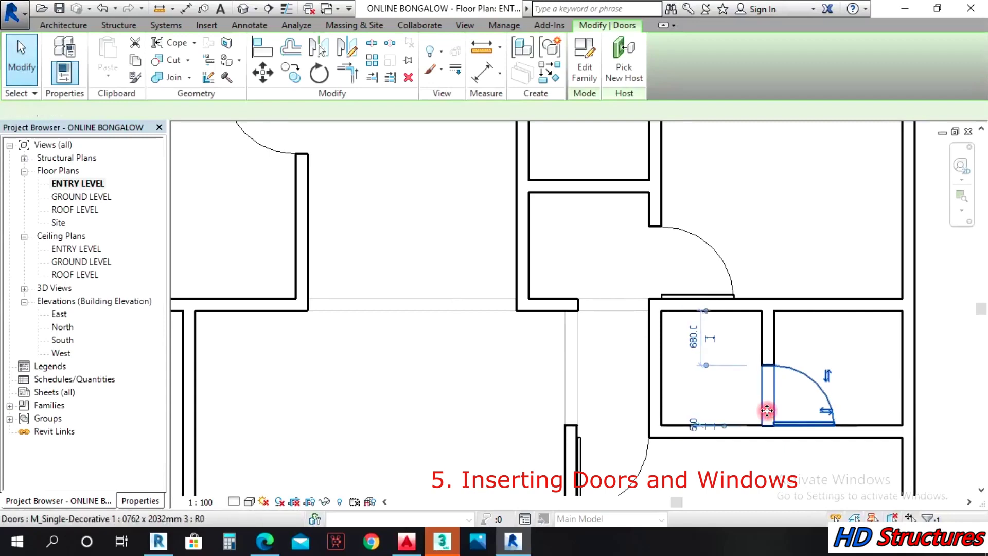
left_click(712, 399)
left_click(712, 432)
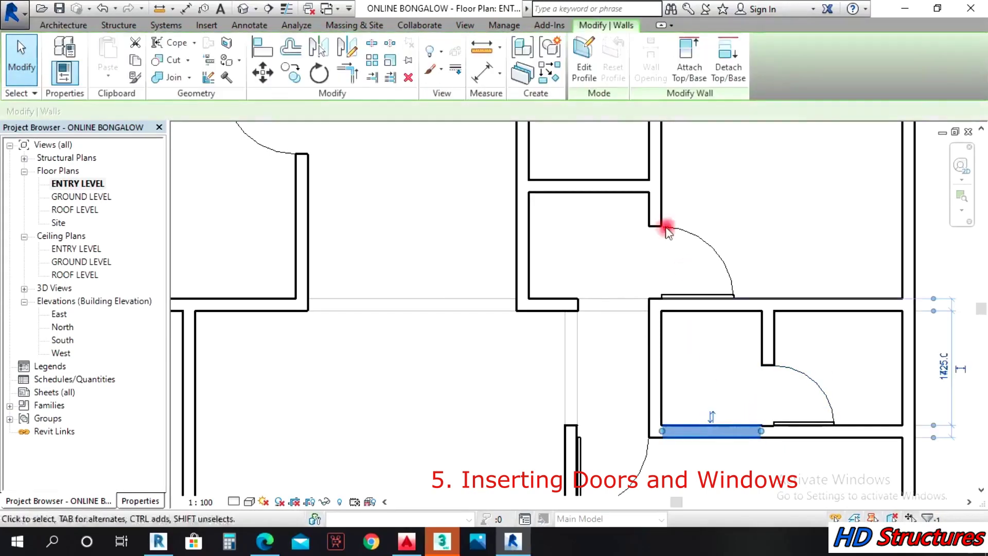
left_click(585, 64)
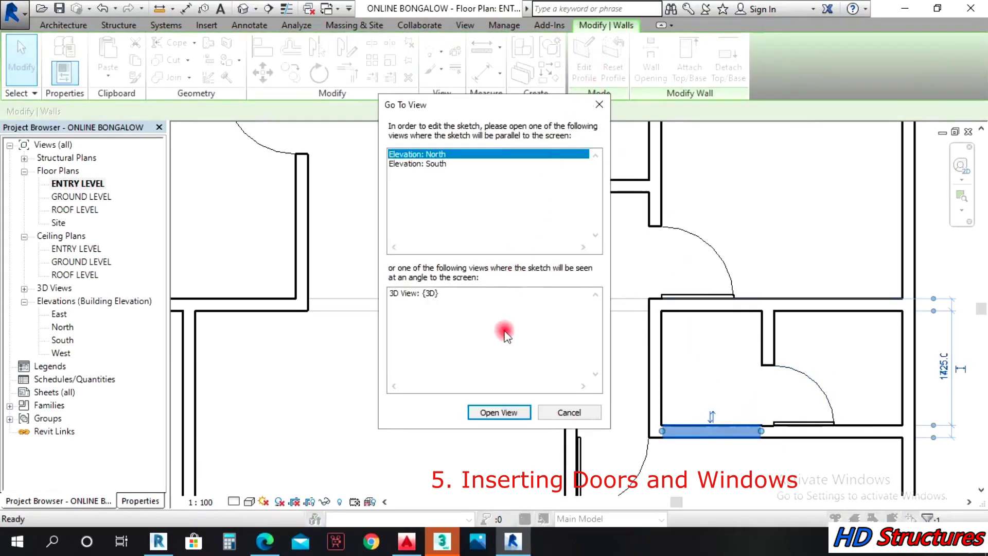
left_click(503, 411)
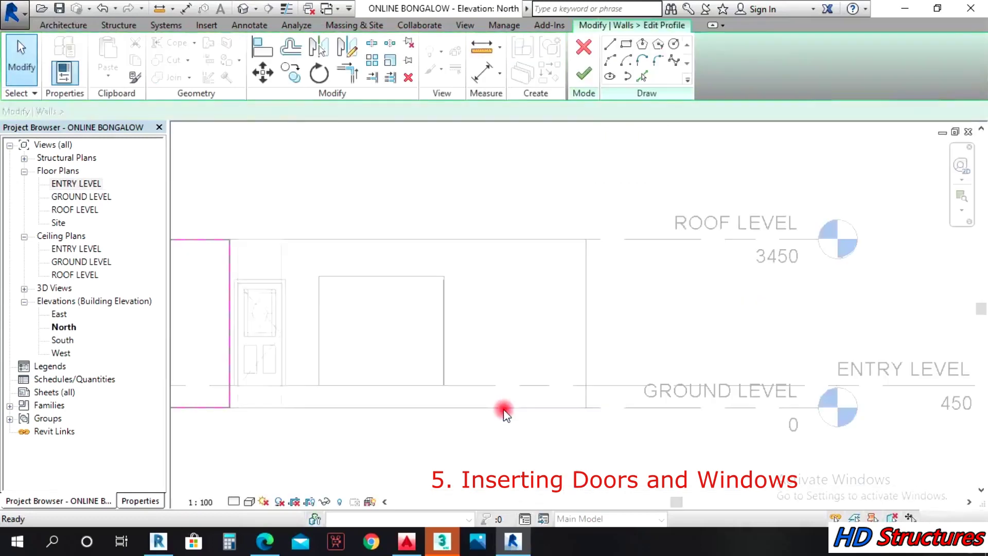
scroll(524, 322, "down", 3)
- Offset the top edge 750 down and the bottom edge up, then set that lower line 450 above the base
left_click(291, 46)
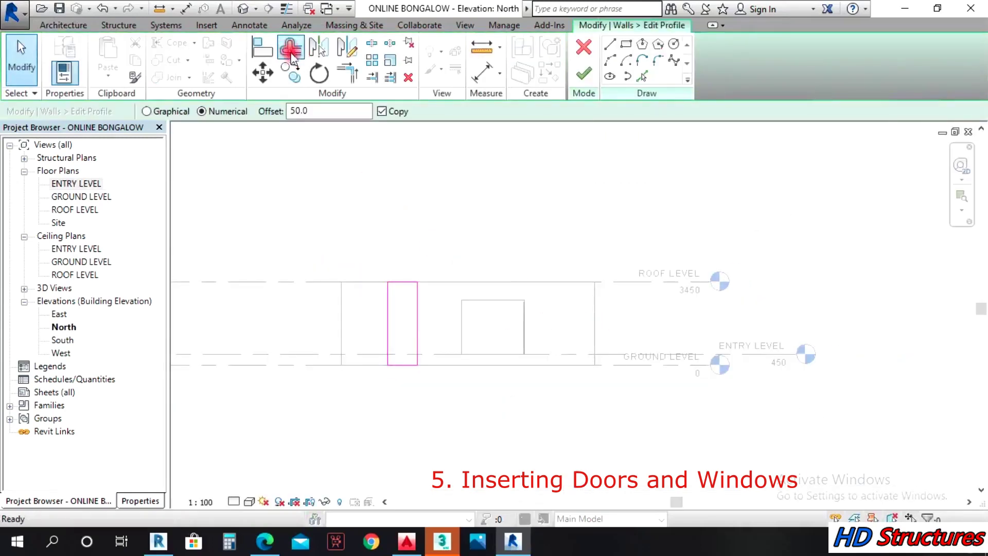
double_click(317, 109)
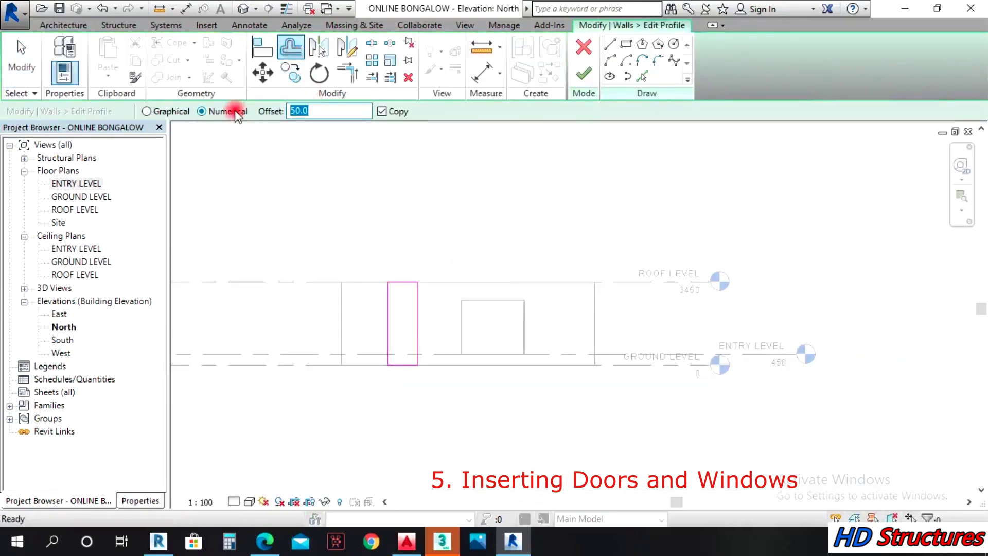
type("750")
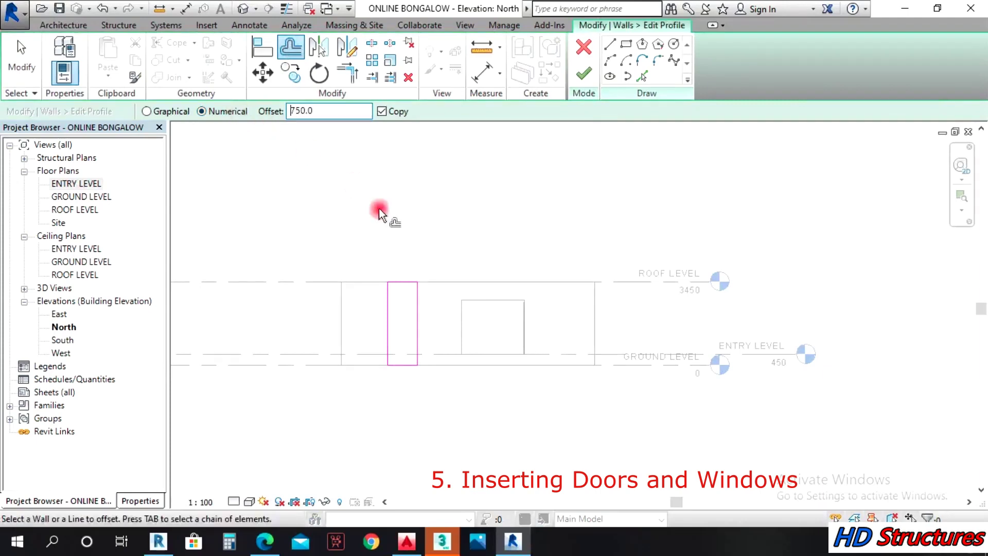
left_click(407, 283)
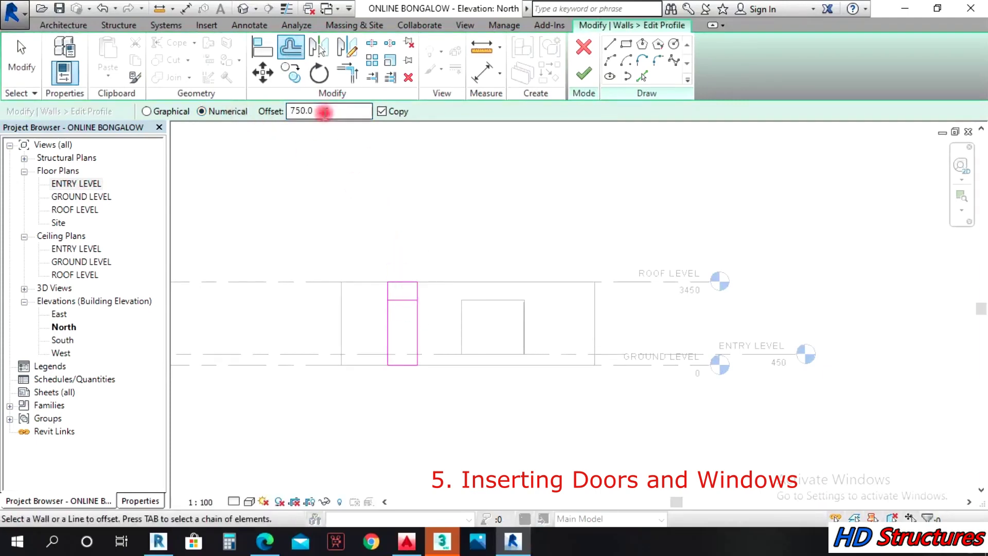
double_click(330, 110)
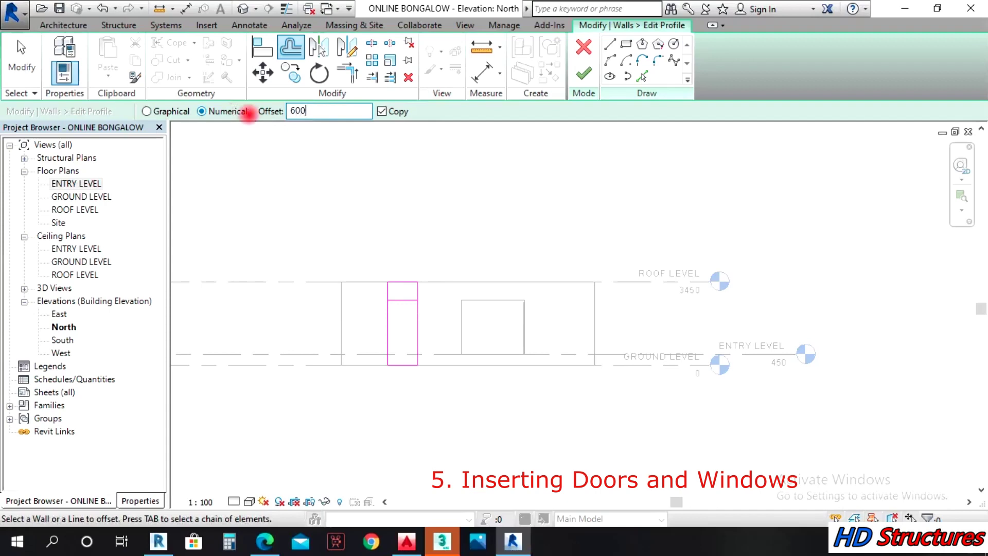
type("600")
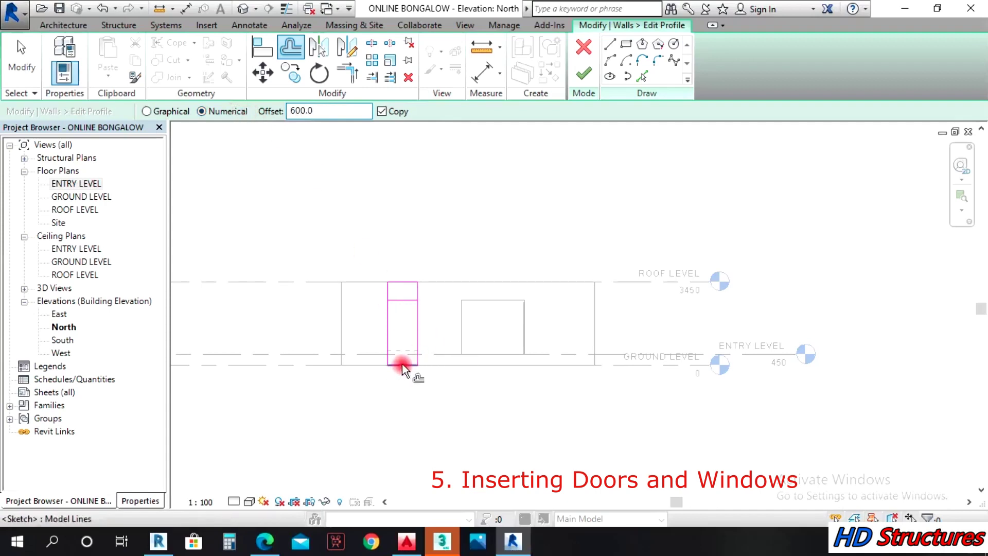
left_click(402, 365)
key("Escape")
left_click(410, 352)
scroll(432, 362, "up", 3)
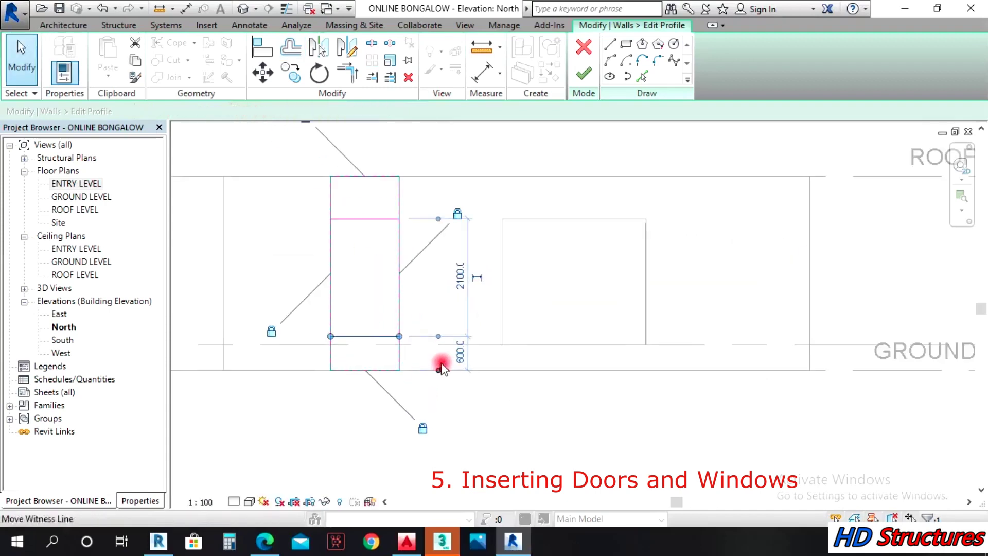
left_click(439, 359)
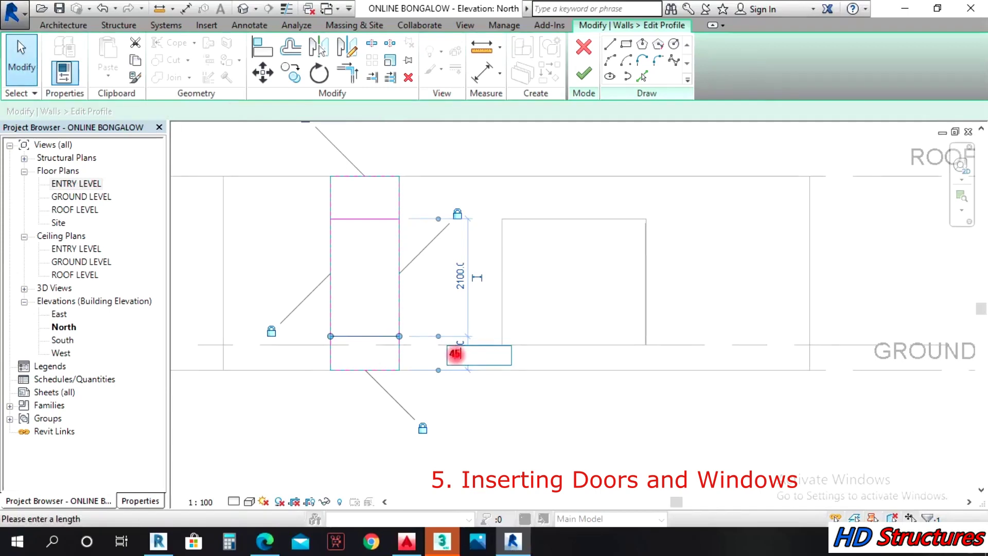
type("450")
key("Return")
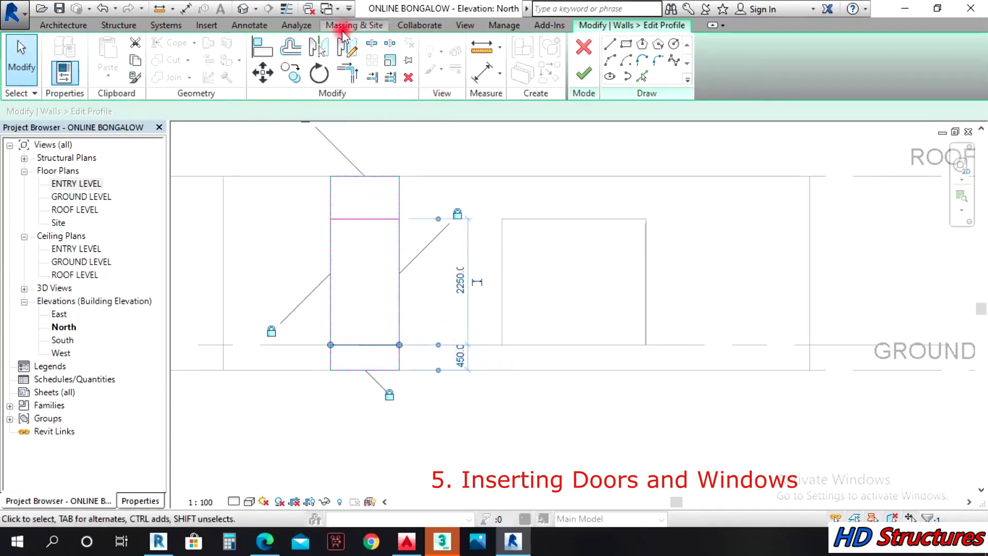
- Split and trim the side lines to the new lines and finish the profile, cutting the opening
left_click(371, 44)
left_click(400, 286)
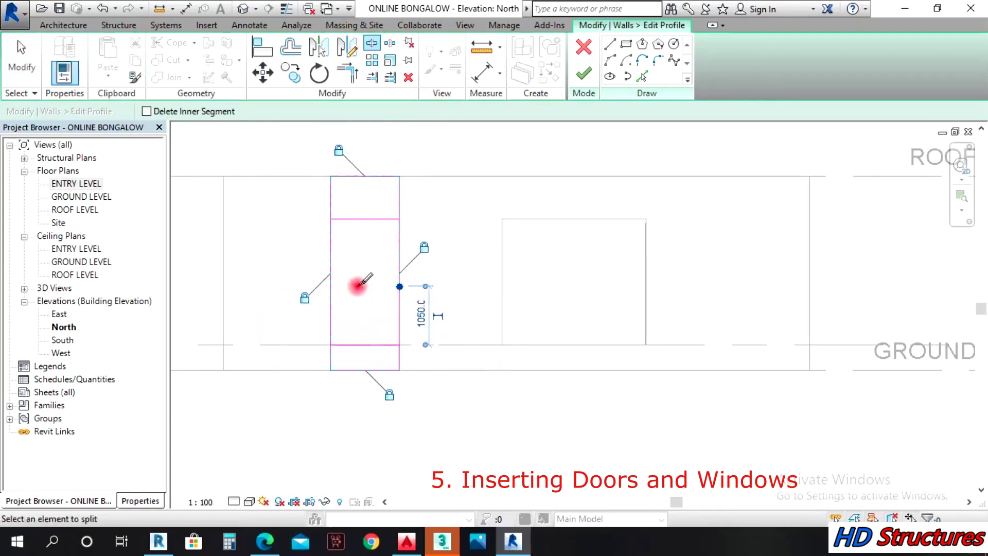
left_click(333, 281)
left_click(348, 72)
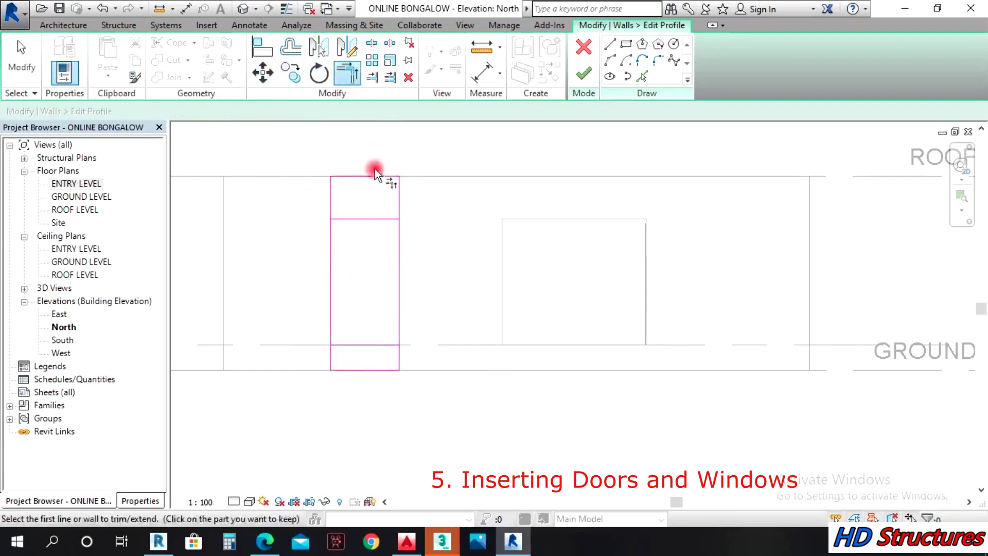
left_click(360, 219)
left_click(331, 200)
left_click(399, 200)
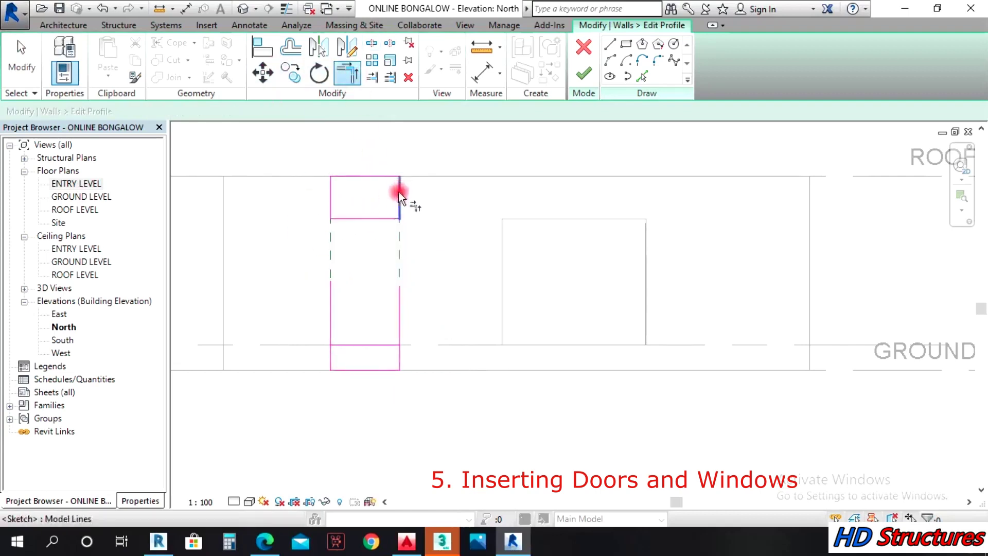
left_click(375, 345)
left_click(400, 356)
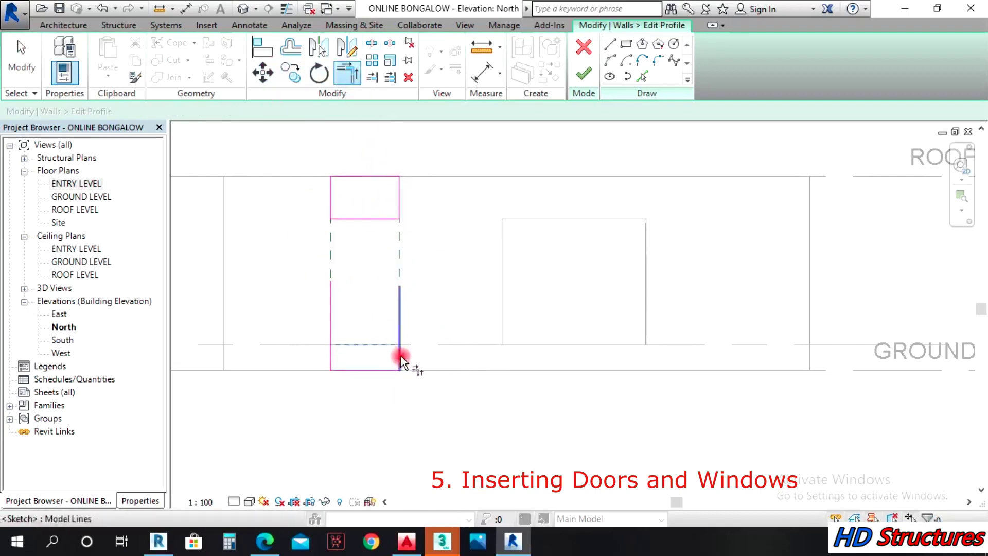
left_click(335, 360)
left_click(584, 73)
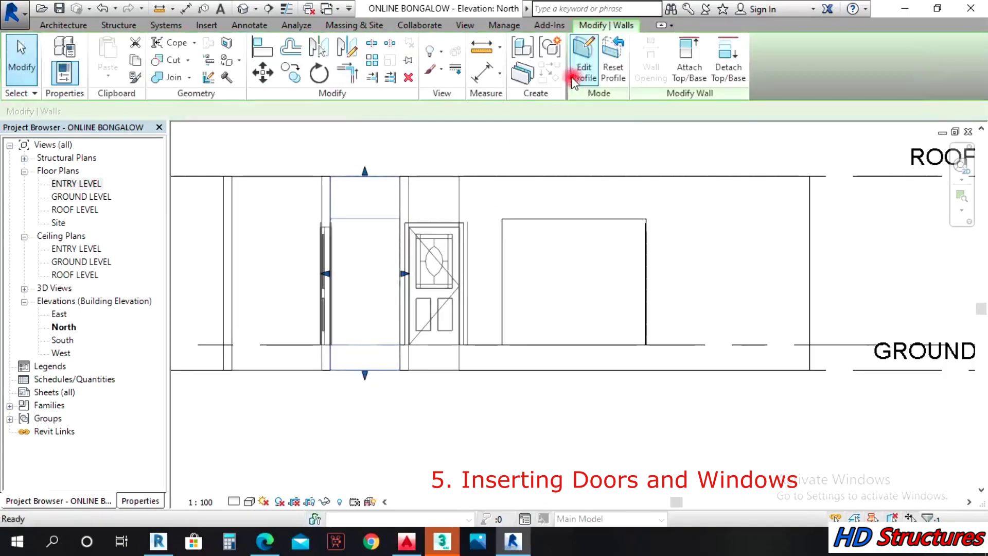
left_click(243, 10)
- Zoom and orbit around the 3D house from above, then return to the ENTRY LEVEL plan
left_click(655, 276)
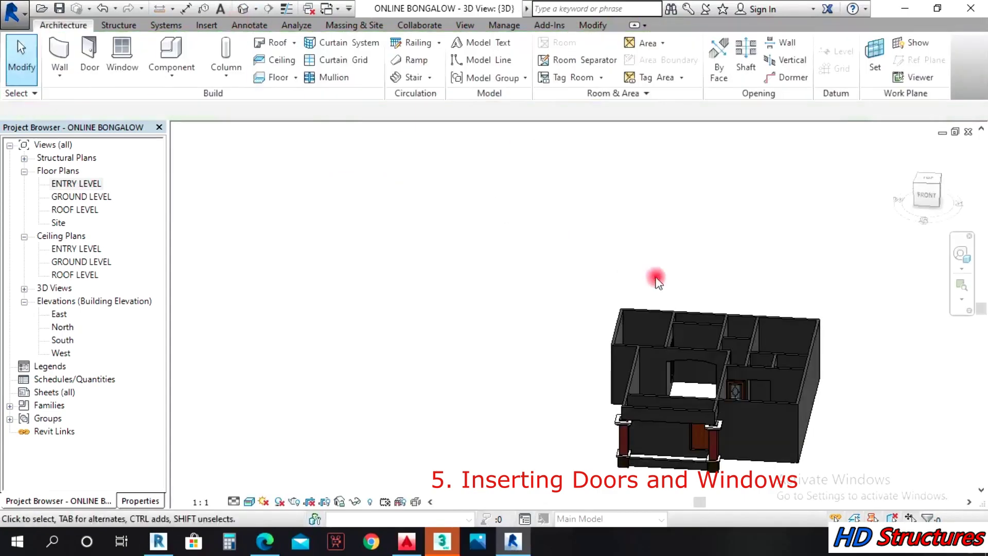
left_click(969, 273)
left_click_drag(865, 399, 856, 375)
left_click_drag(750, 404, 734, 381)
left_click_drag(674, 394, 592, 409)
scroll(838, 379, "up", 5)
scroll(838, 379, "down", 3)
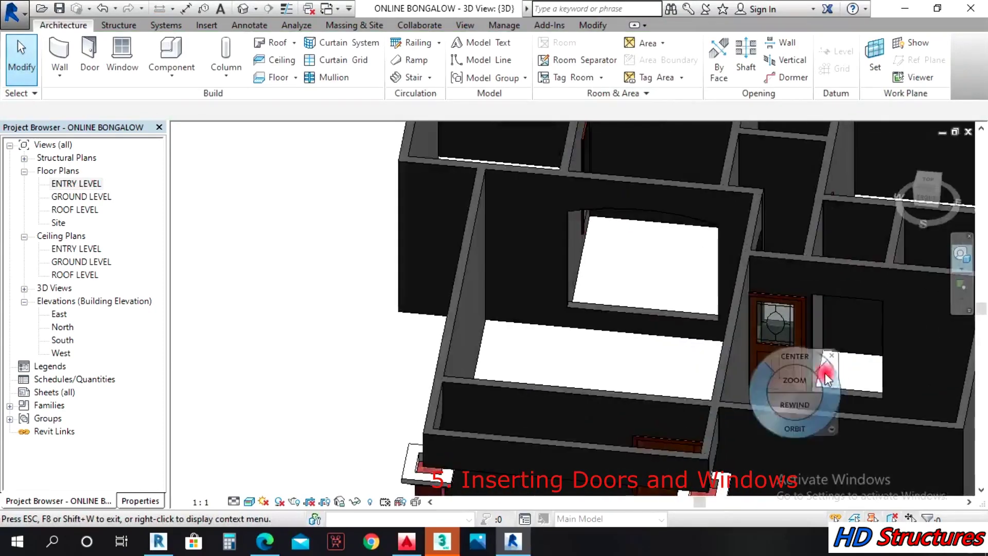
scroll(819, 376, "down", 2)
scroll(373, 380, "down", 1)
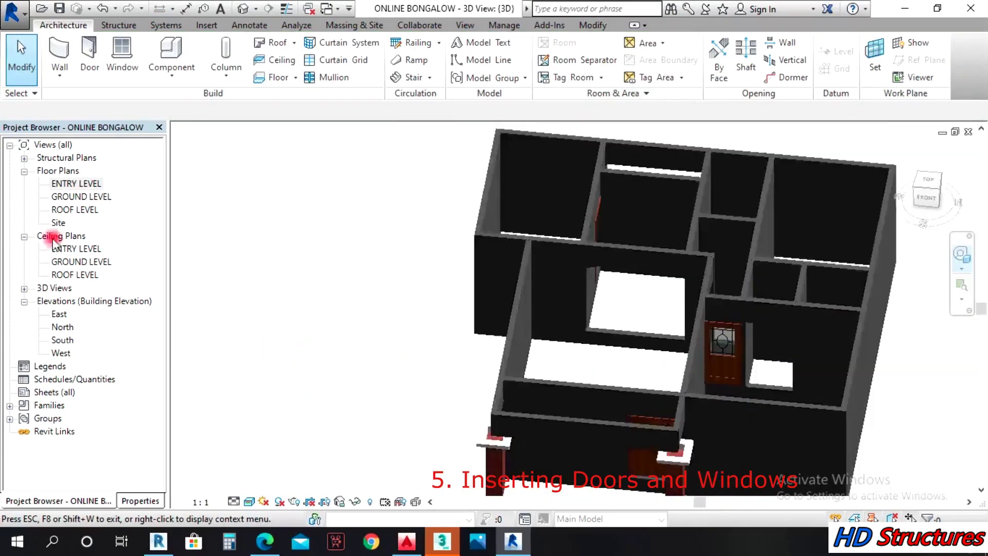
double_click(76, 184)
- Draw a wall of the same type across the top-left room, from the interior wall to the outer wall
scroll(503, 273, "up", 2)
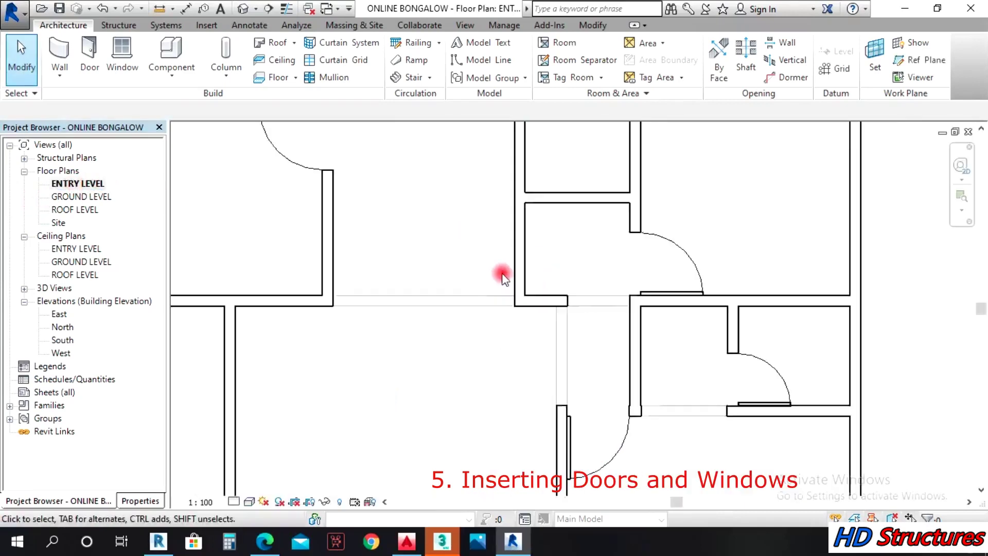
scroll(660, 303, "down", 3)
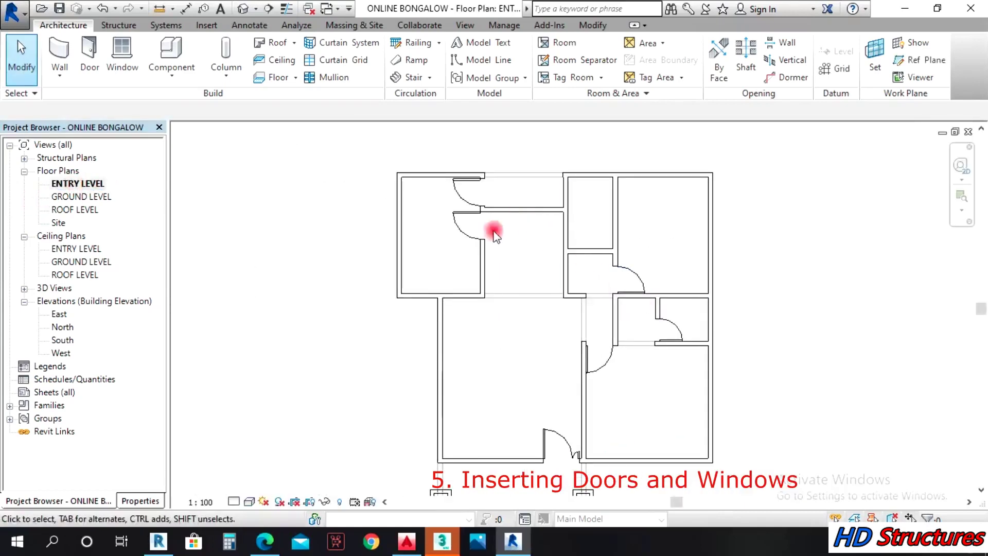
left_click(481, 272)
right_click(489, 269)
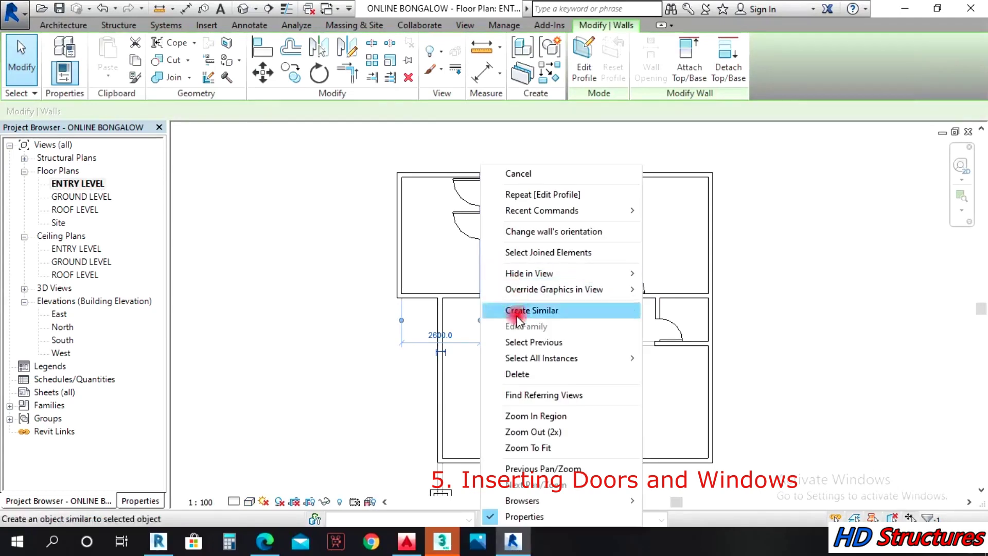
left_click(502, 299)
left_click(480, 271)
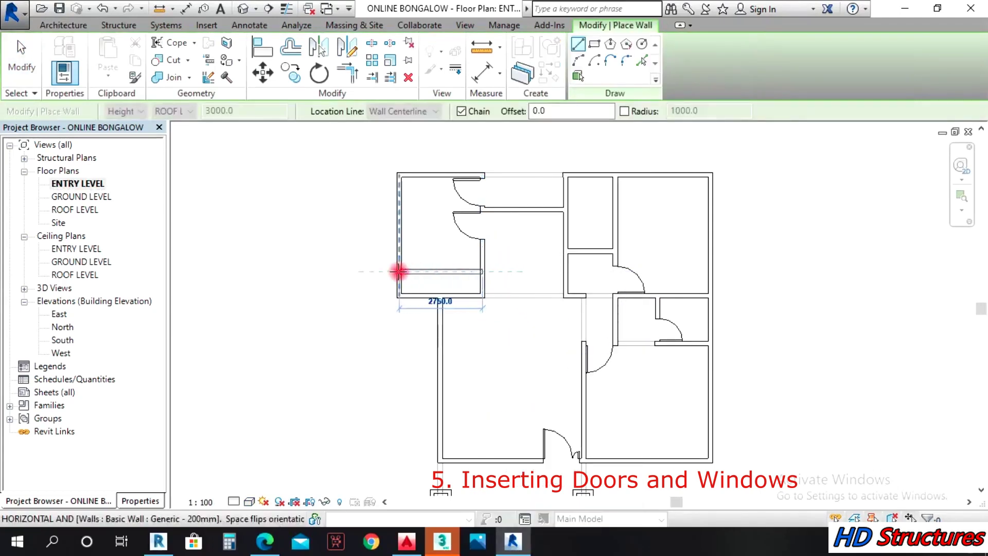
left_click(399, 271)
key("Escape")
key("Escape")
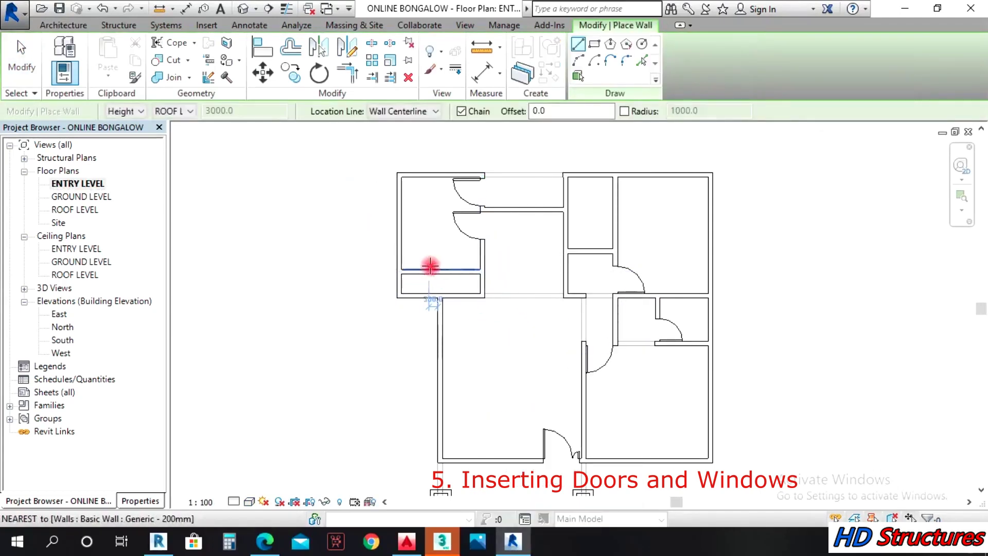
- Set the new wall 1000 from the room's lower wall
left_click(437, 272)
scroll(350, 276, "up", 2)
left_click(335, 283)
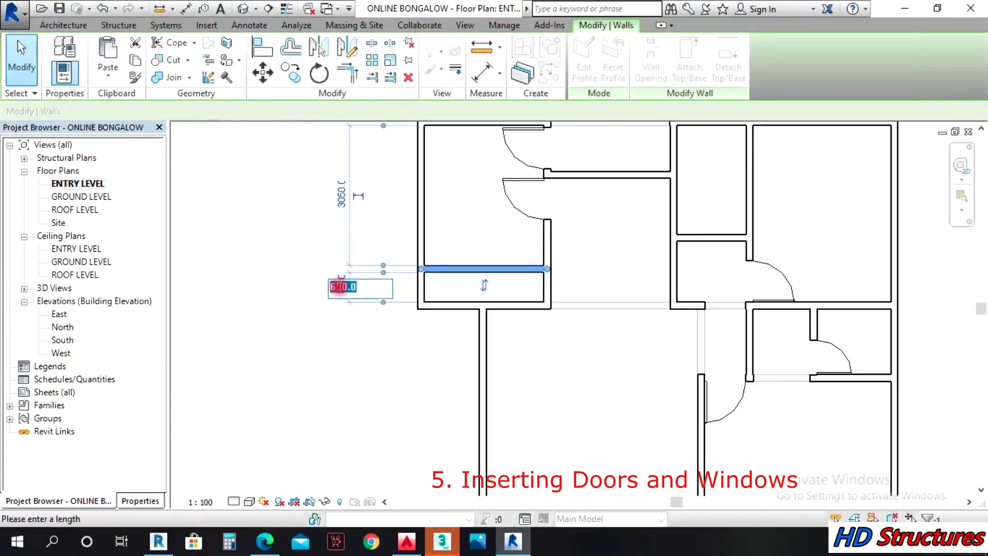
type("1000")
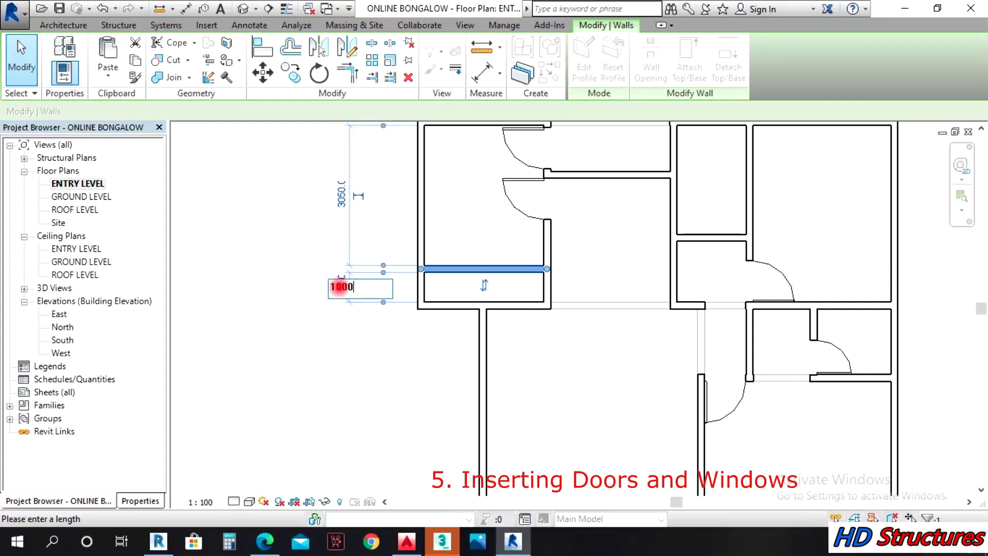
key("Return")
scroll(381, 351, "down", 2)
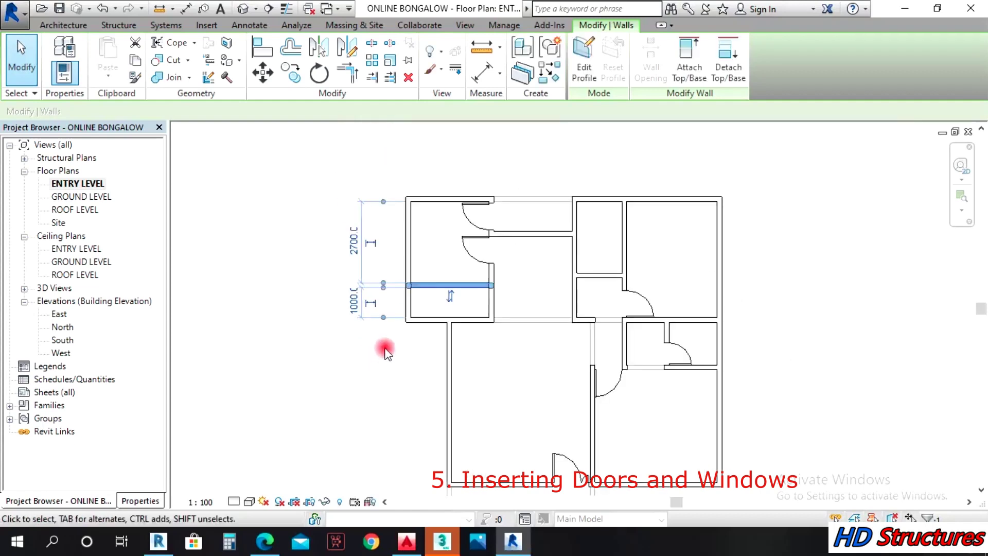
left_click(296, 234)
scroll(296, 234, "down", 3)
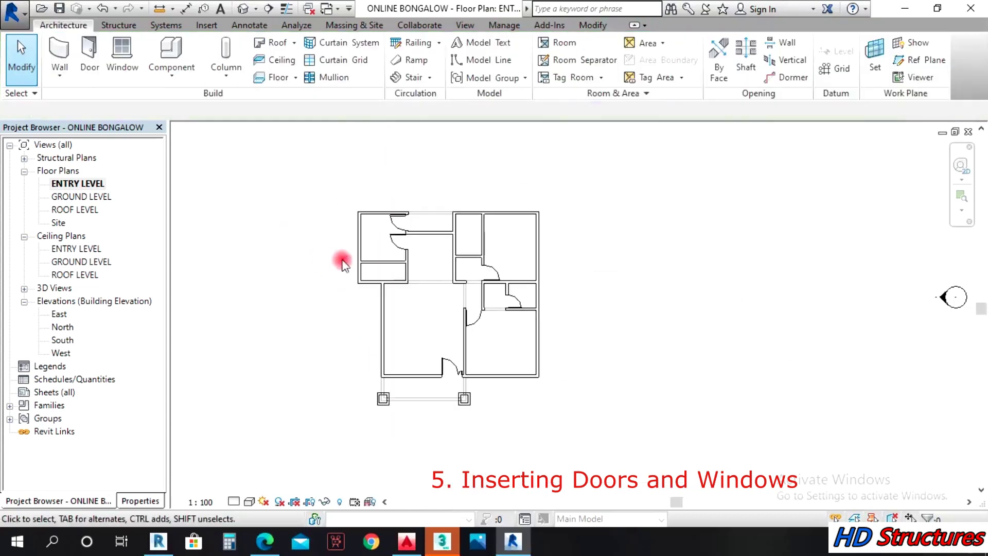
scroll(423, 358, "up", 2)
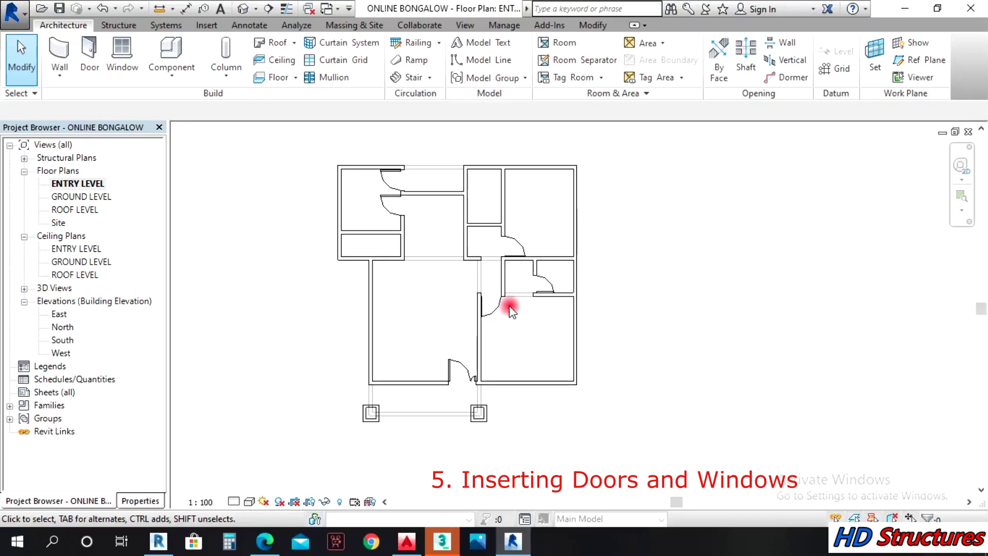
- Save the project and orbit the 3D house to a front-right corner view
left_click(246, 8)
left_click(394, 229)
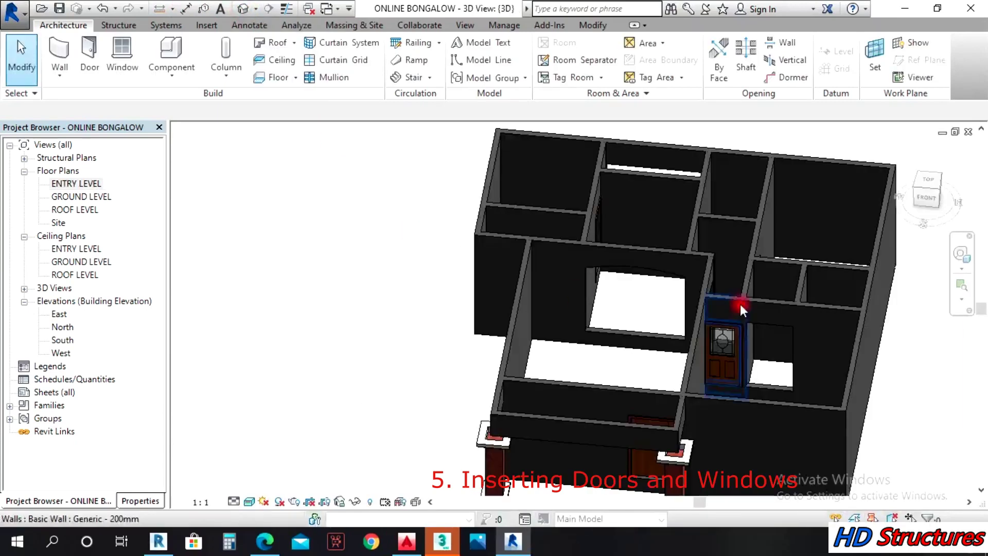
left_click(960, 255)
scroll(664, 337, "down", 5)
scroll(593, 339, "up", 8)
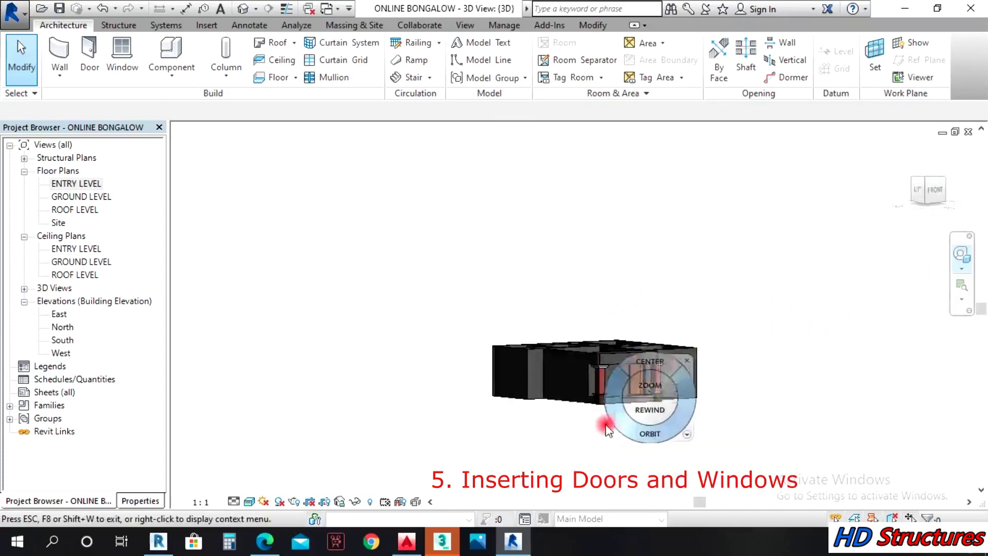
scroll(679, 303, "down", 4)
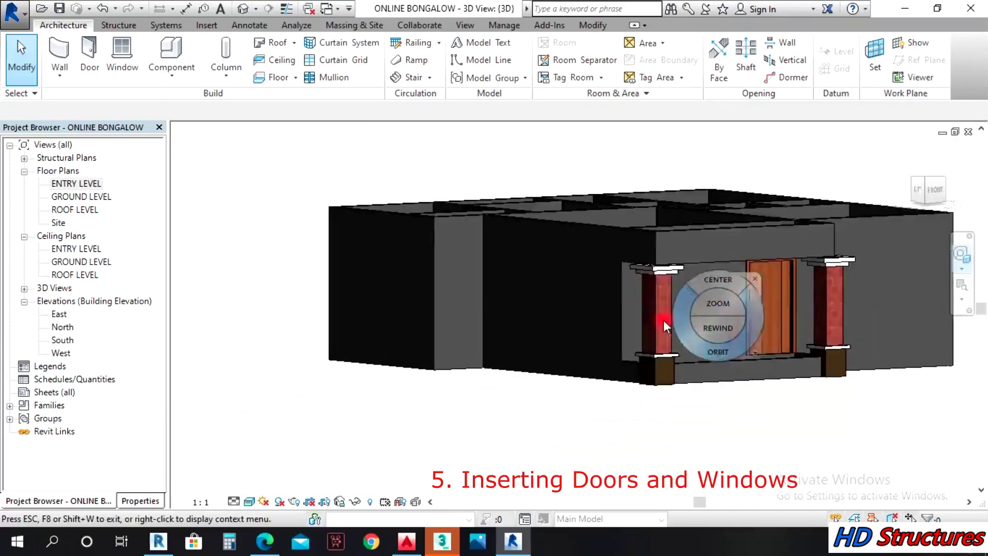
middle_click_drag(663, 320, 484, 309, "shift")
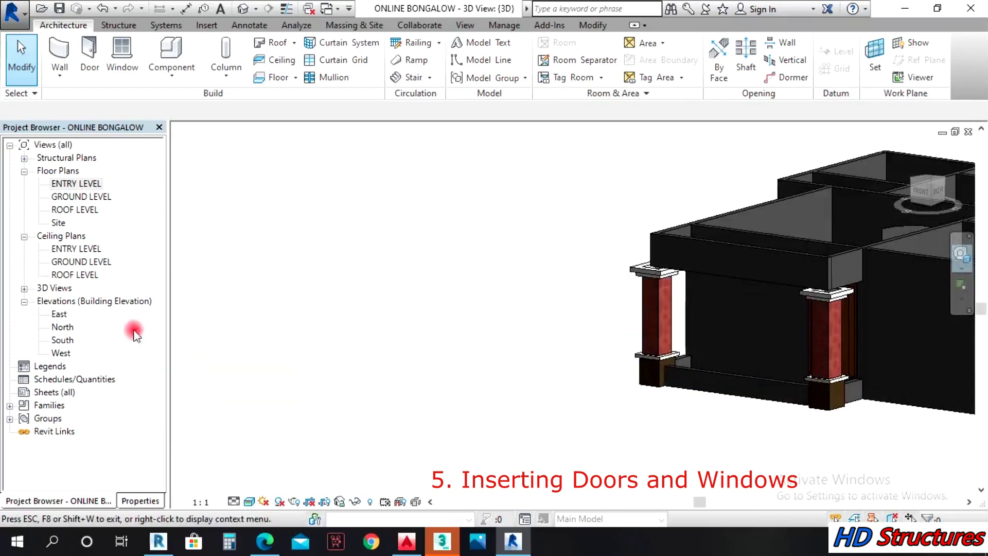
- Return to the ENTRY LEVEL plan and select the bathroom door
double_click(81, 184)
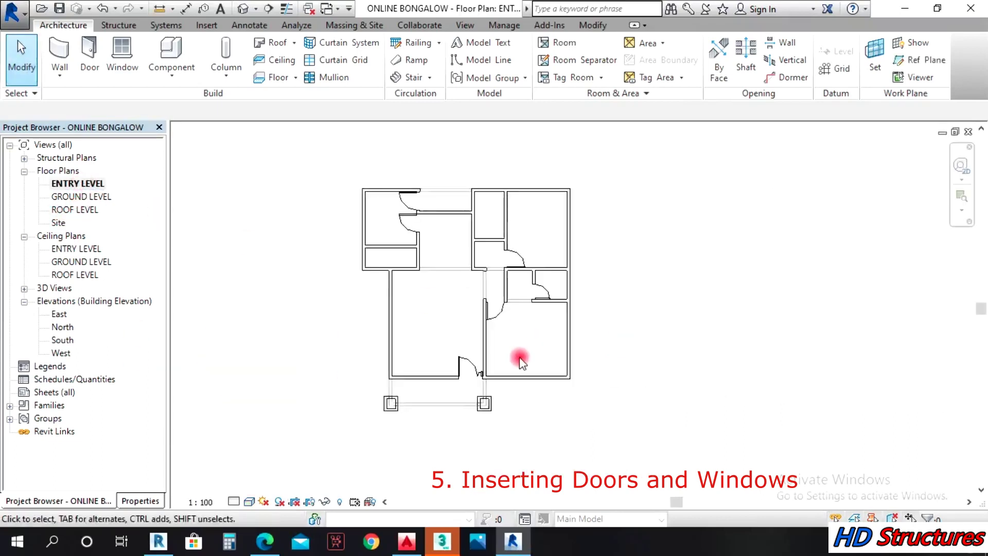
scroll(511, 264, "up", 1)
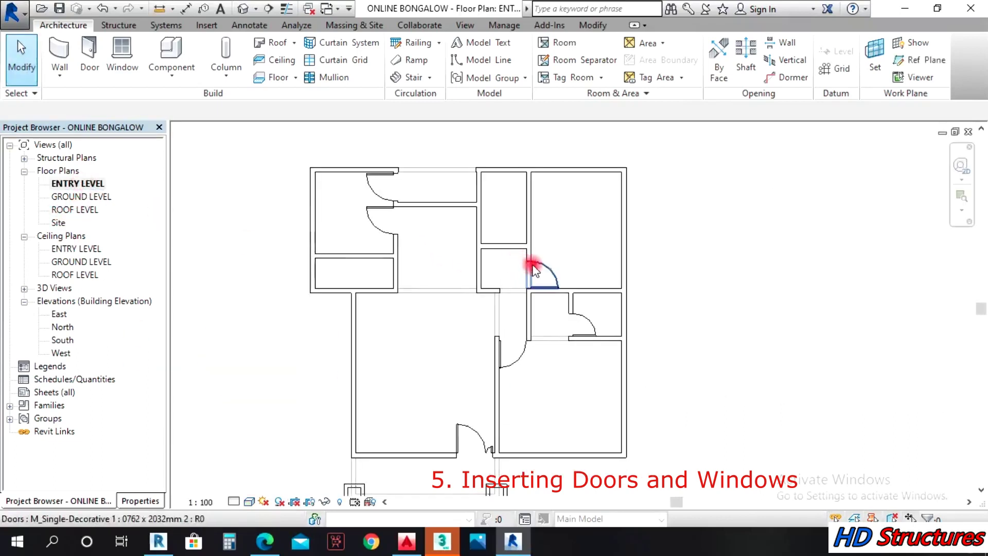
left_click(566, 326)
- Place a copy of the bathroom door in the wall of the small top-middle room
right_click(566, 328)
left_click(597, 310)
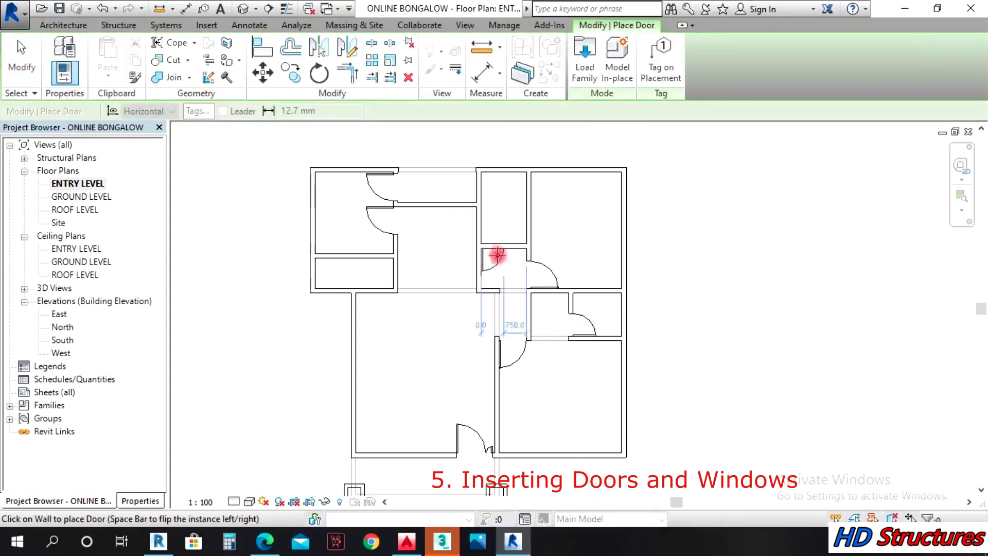
scroll(498, 254, "up", 2)
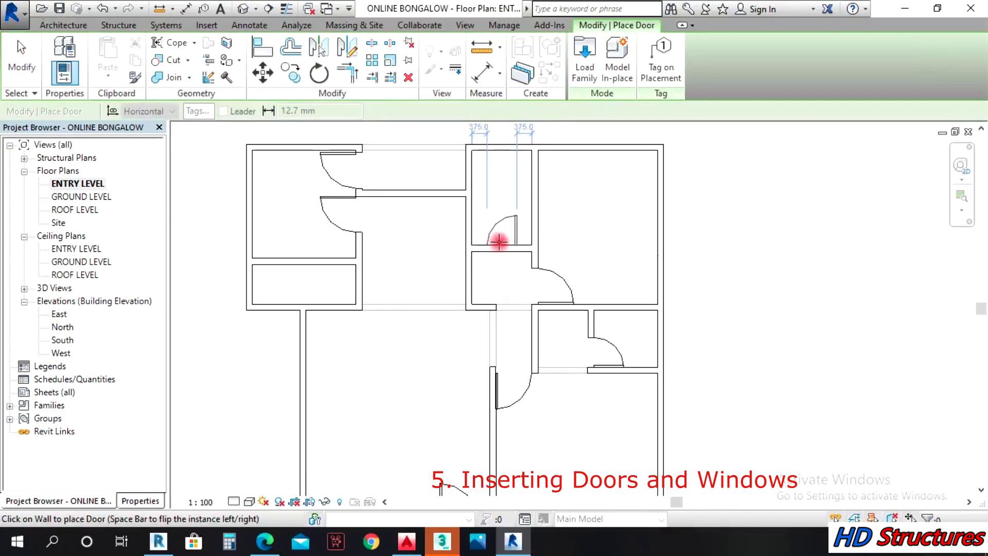
left_click(500, 243)
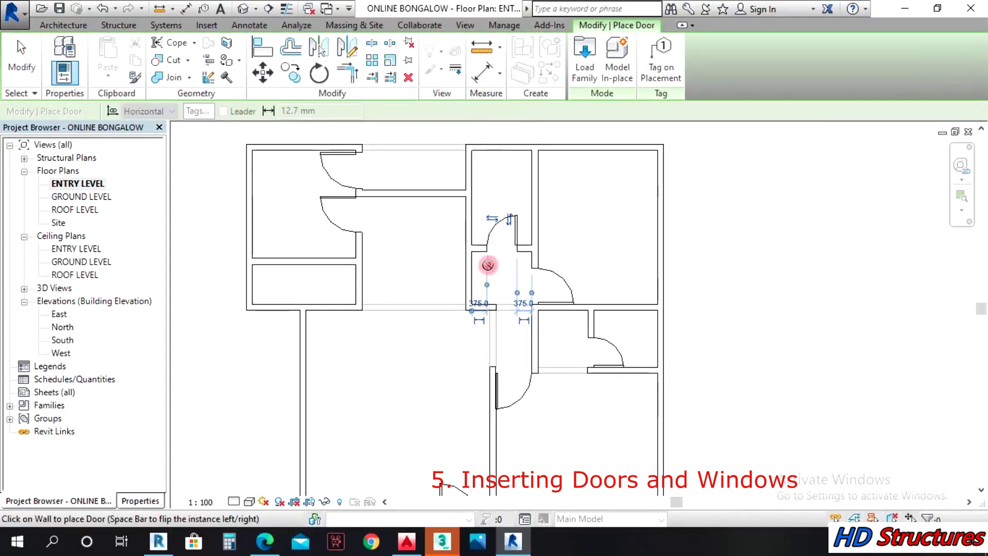
key("Escape")
key("Escape")
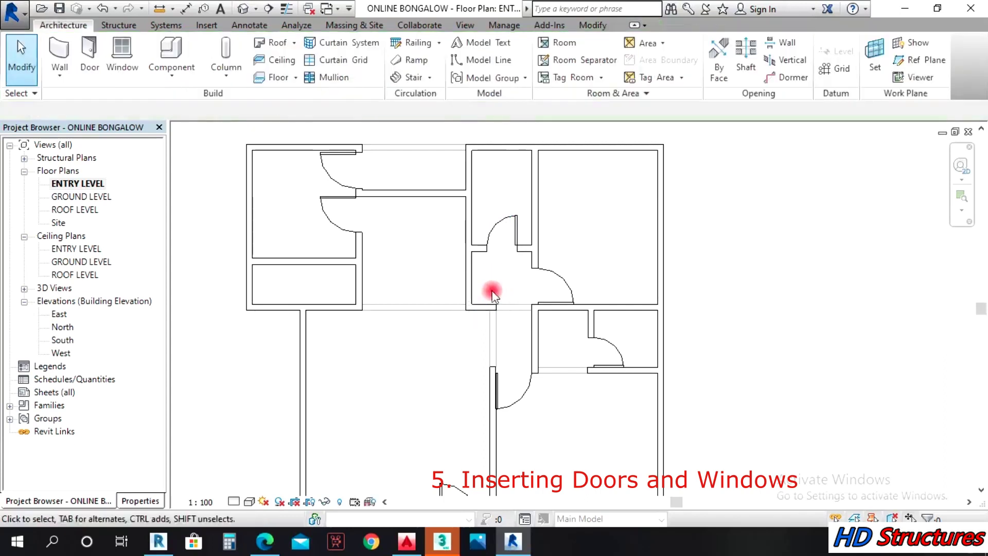
scroll(504, 262, "down", 2)
scroll(504, 263, "down", 1)
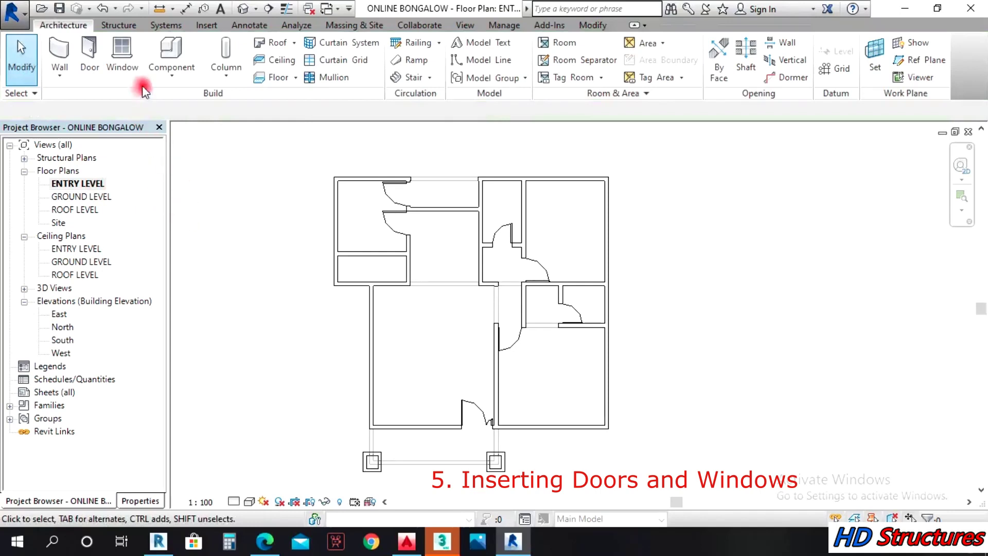
left_click(125, 54)
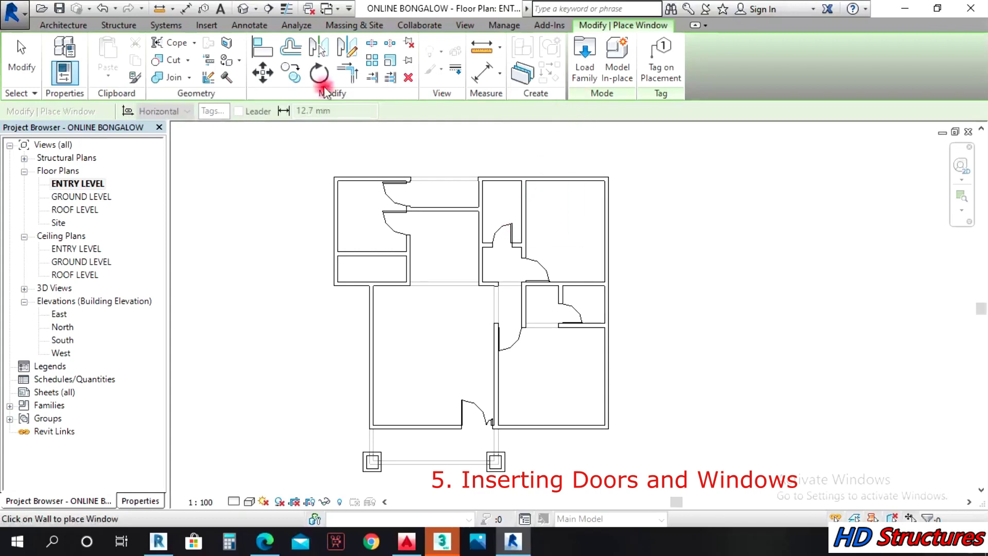
- Load M_Casement 3x3 with Trim from the US Metric Windows family library
left_click(584, 57)
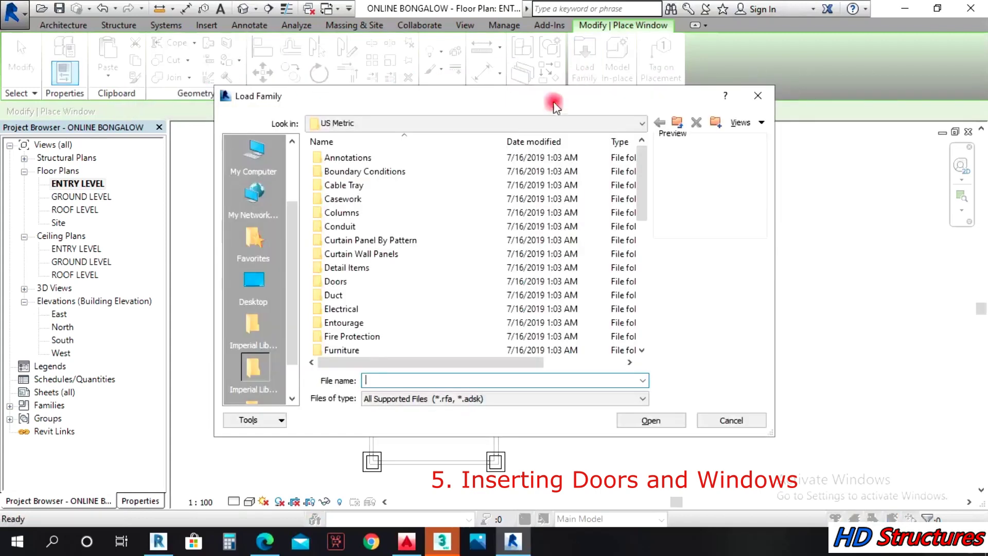
scroll(345, 308, "down", 8)
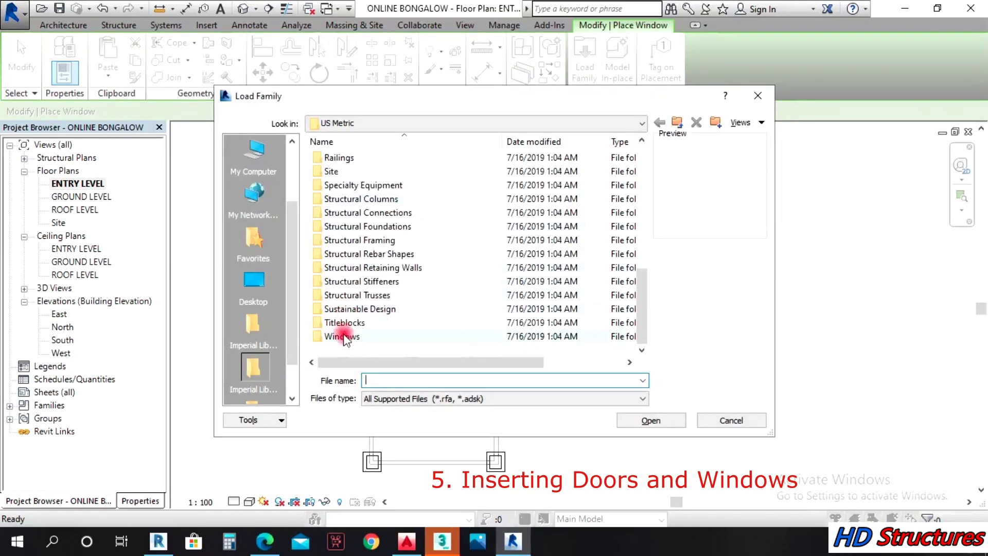
double_click(347, 337)
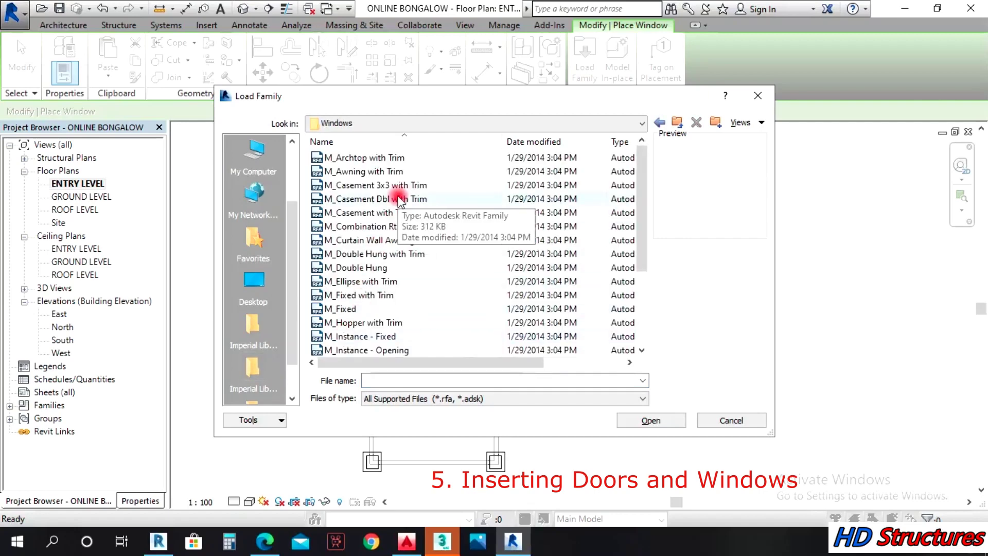
left_click(395, 157)
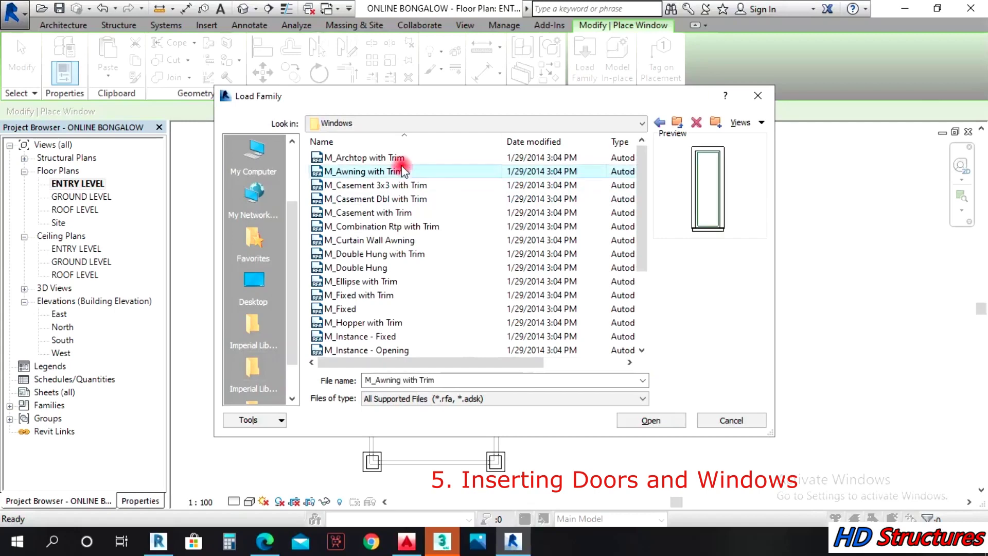
key("Down")
key("Down")
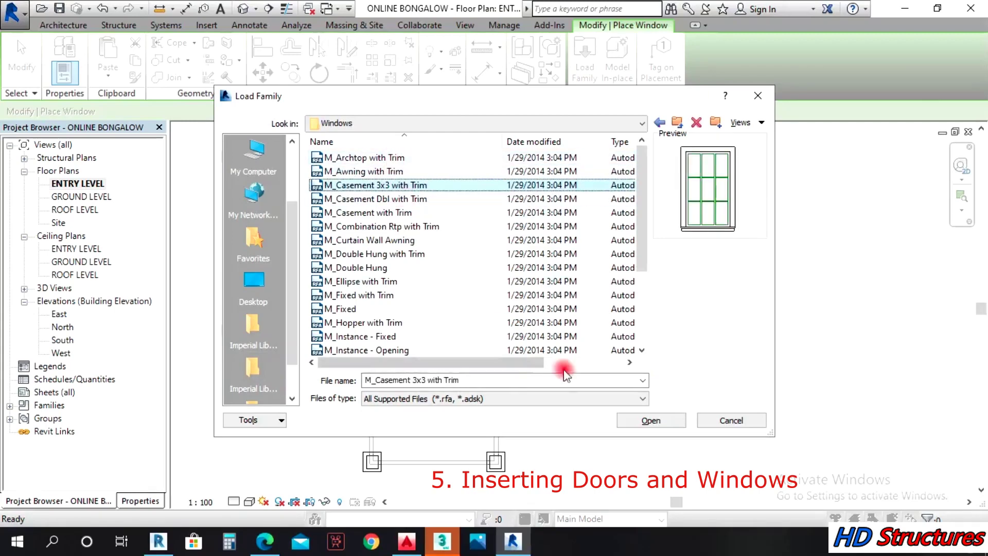
left_click(645, 421)
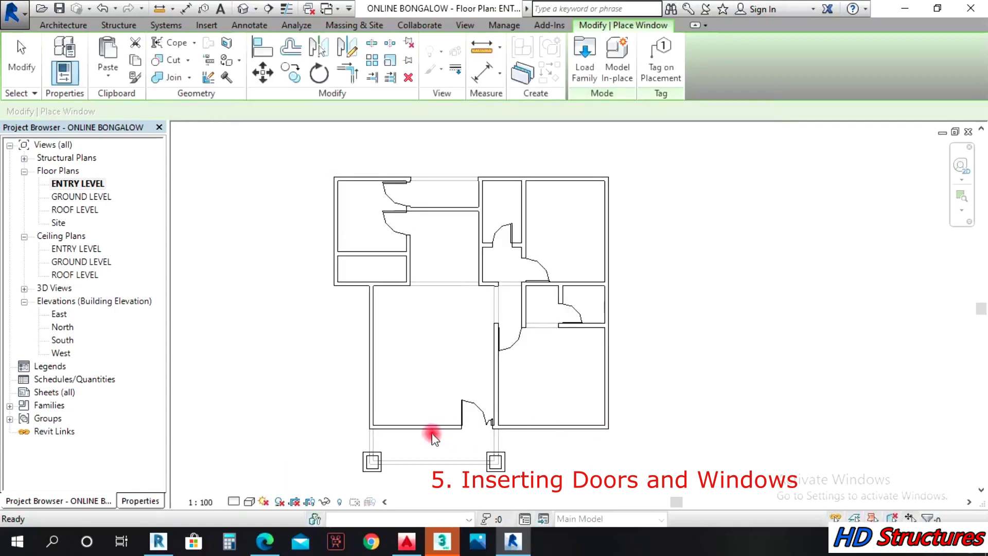
- Place a casement window midway in the living room's bottom wall, checking the AutoCAD reference plan
scroll(414, 428, "up", 1)
scroll(415, 429, "up", 1)
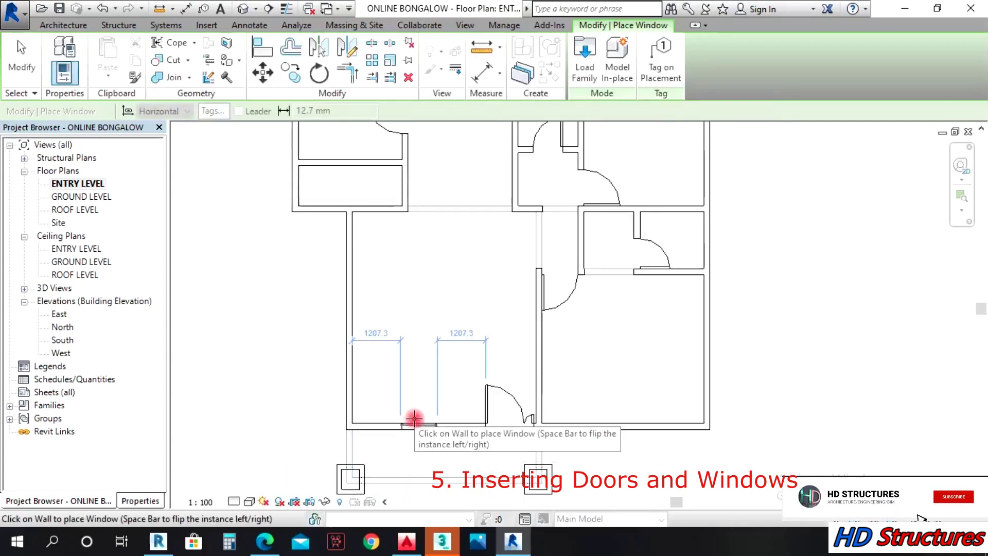
left_click(414, 418)
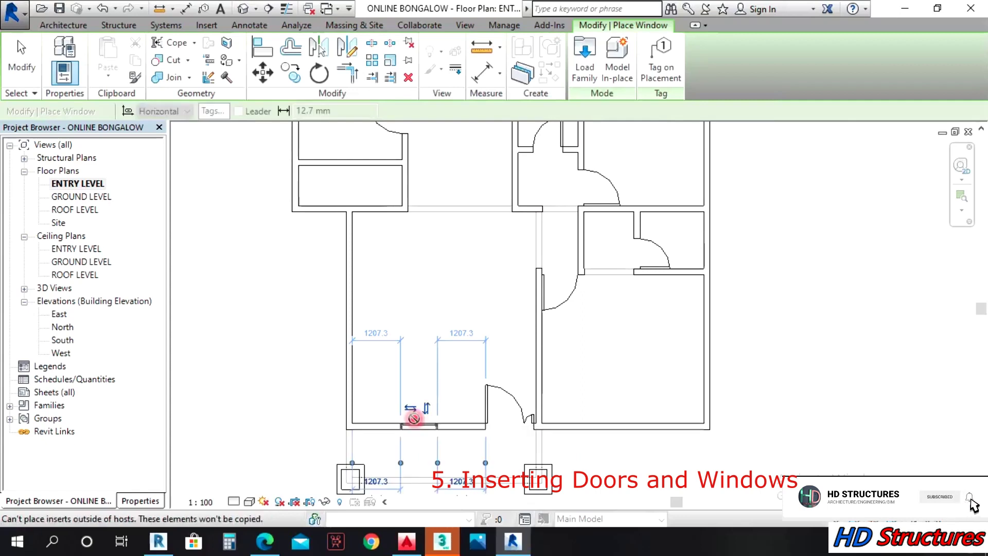
scroll(415, 419, "down", 1)
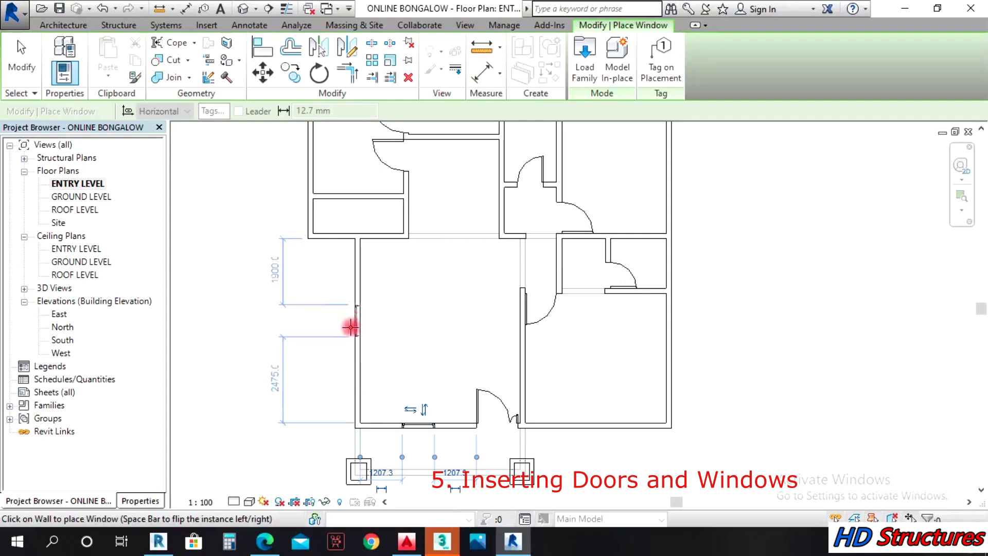
left_click(405, 543)
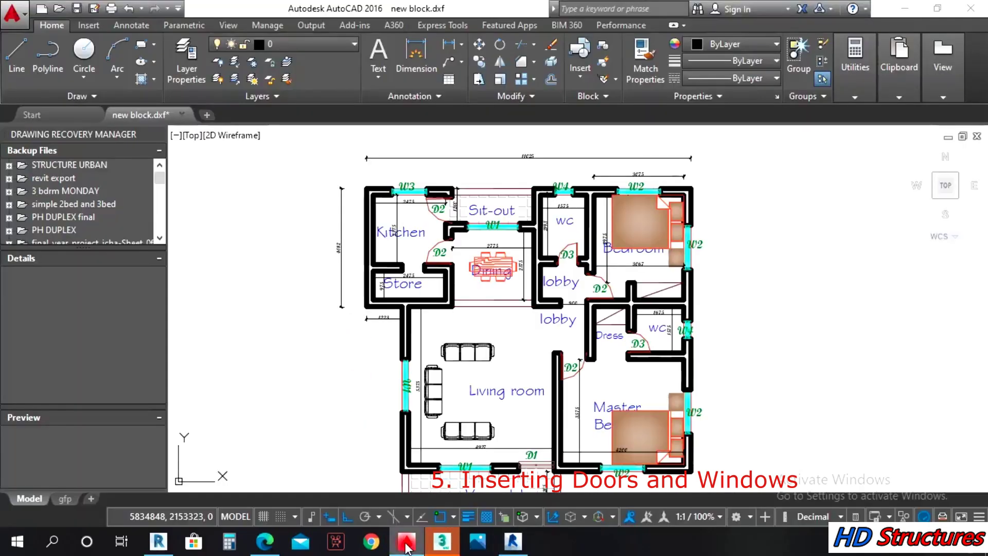
left_click(405, 543)
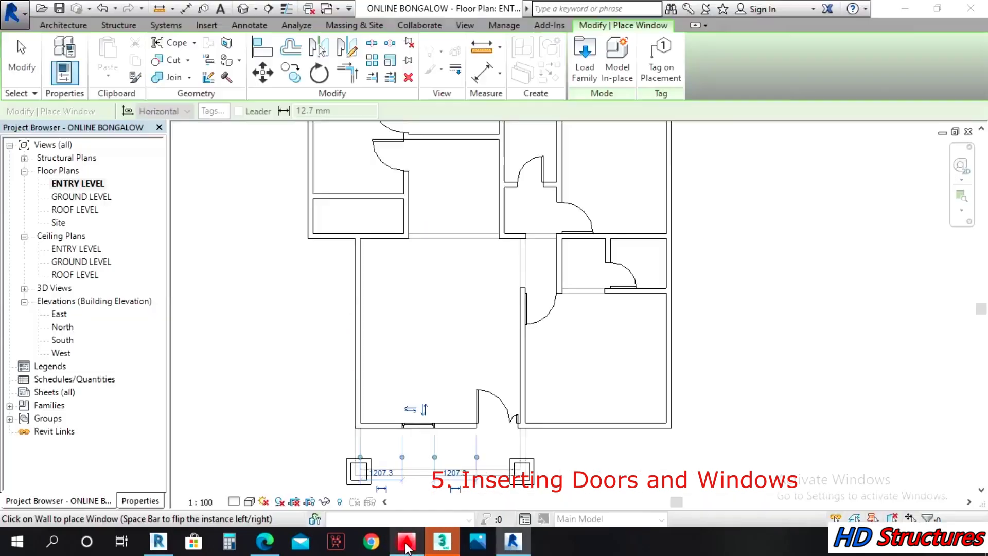
scroll(360, 391, "up", 3)
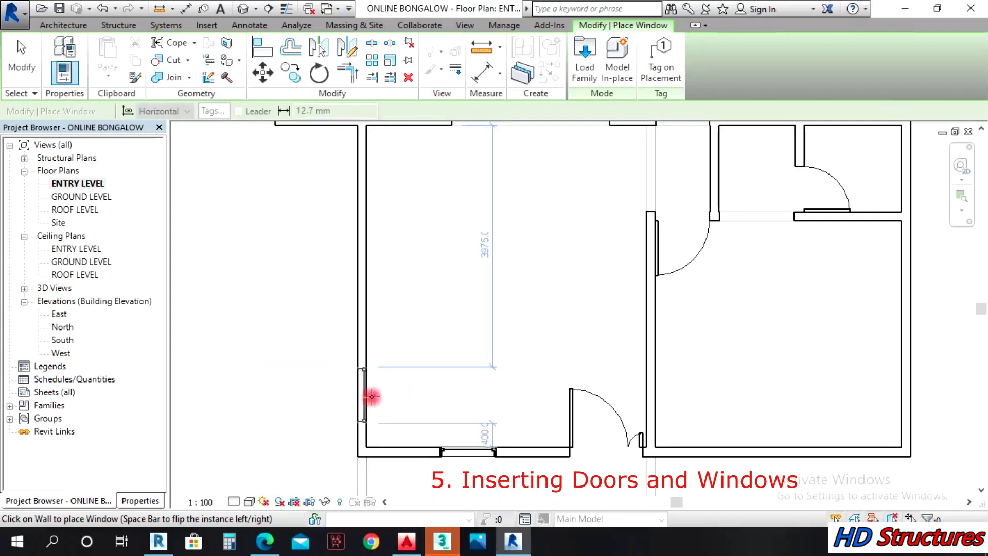
- Place trial windows in the living room's left wall
scroll(316, 283, "down", 2)
scroll(329, 247, "up", 2)
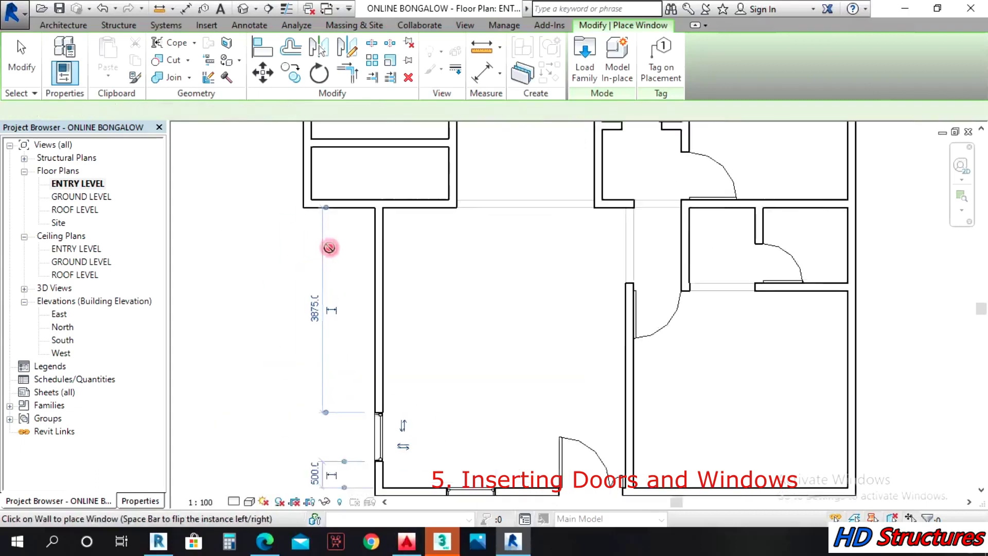
left_click(389, 240)
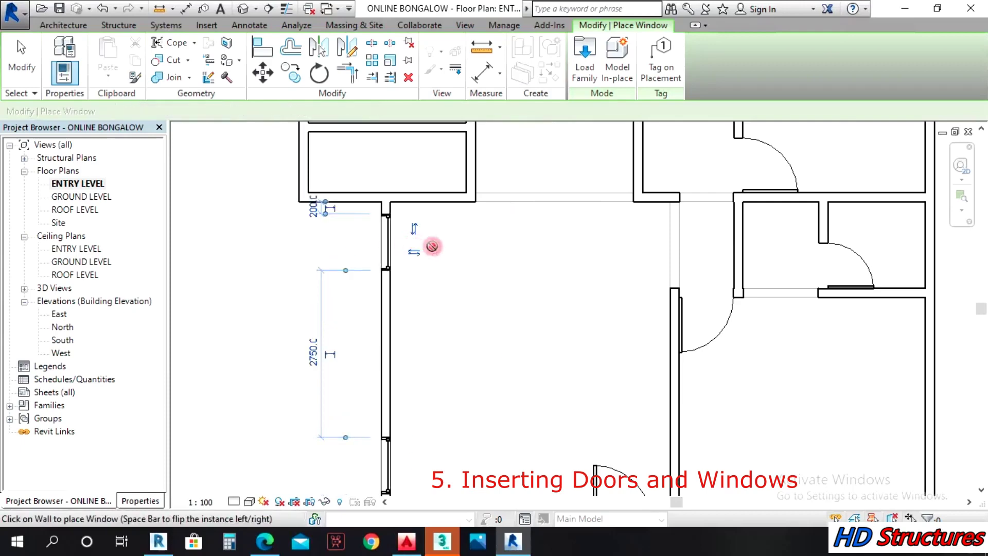
scroll(464, 278, "down", 2)
left_click(490, 412)
key("Escape")
key("Escape")
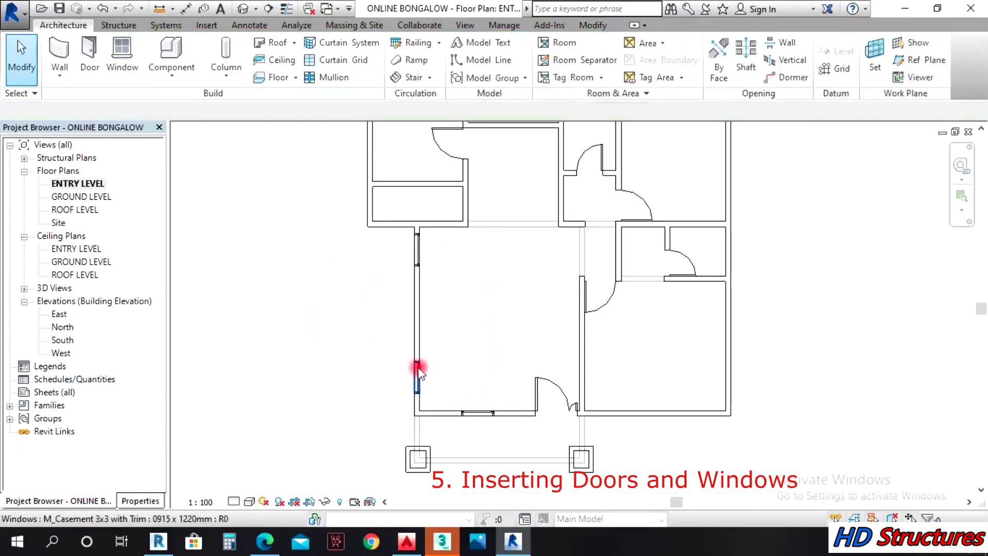
- Delete both left-wall windows and open the bottom-wall window's Type Properties
left_click(417, 367)
key("Delete")
left_click(415, 252)
key("Delete")
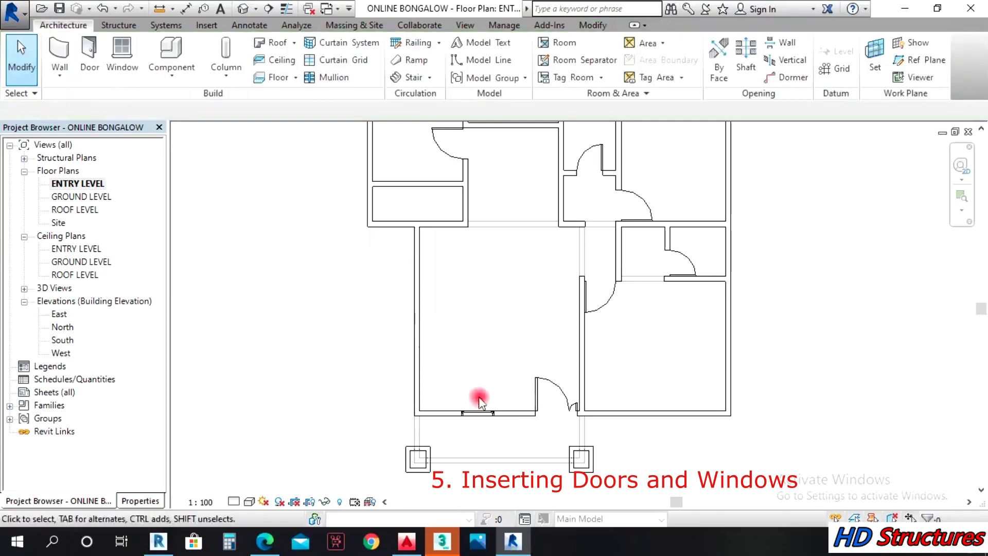
left_click(477, 412)
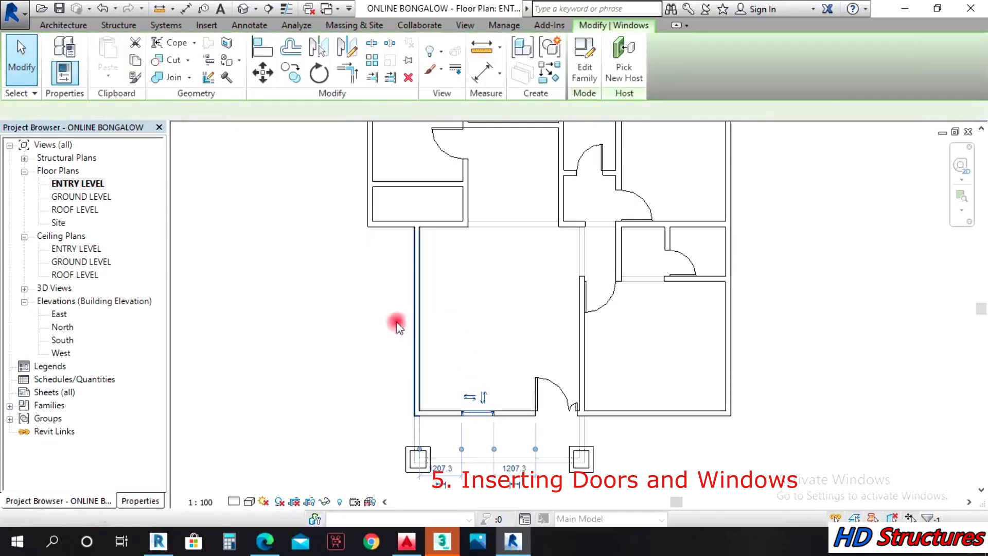
left_click(62, 45)
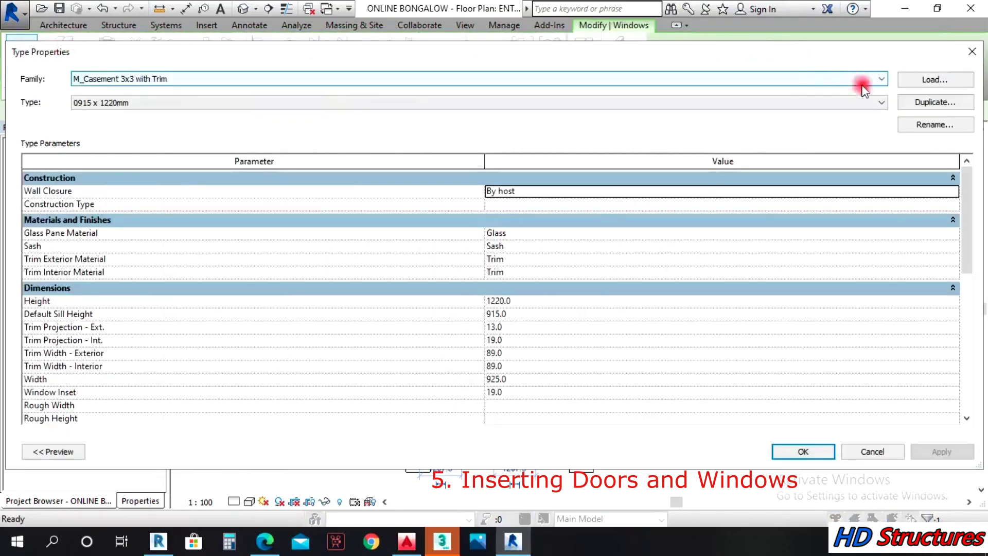
- Duplicate the bottom-wall window's type as 0915 x 1220mm 2, 1500 wide and 1200 high
left_click(930, 102)
left_click(520, 293)
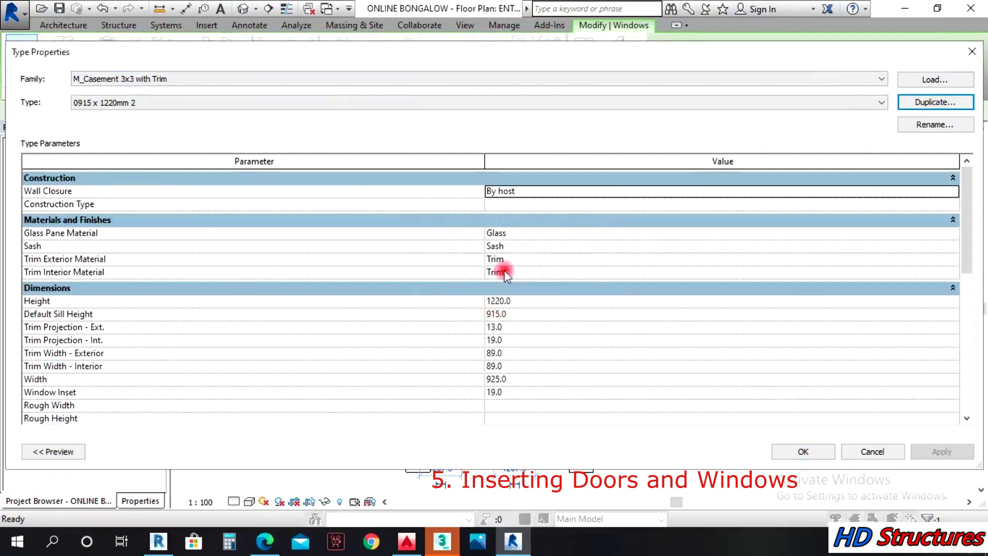
left_click(541, 301)
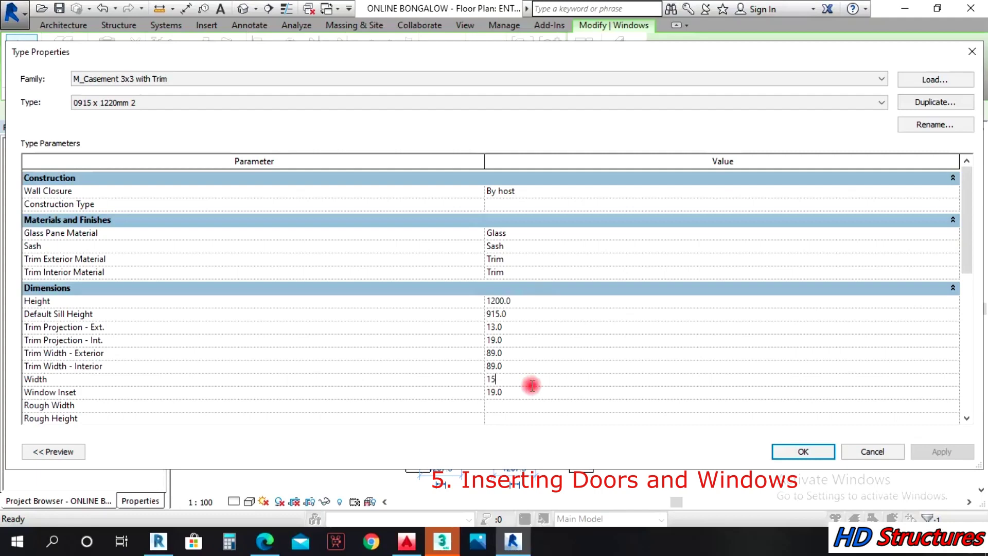
left_click(807, 453)
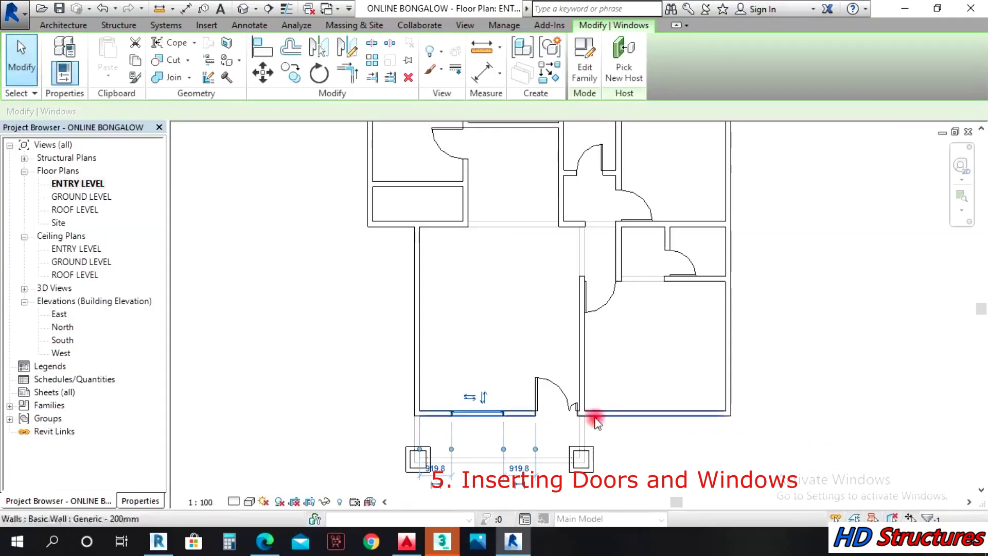
- Create two similar windows in the living room's left wall, one low and one high
right_click(473, 414)
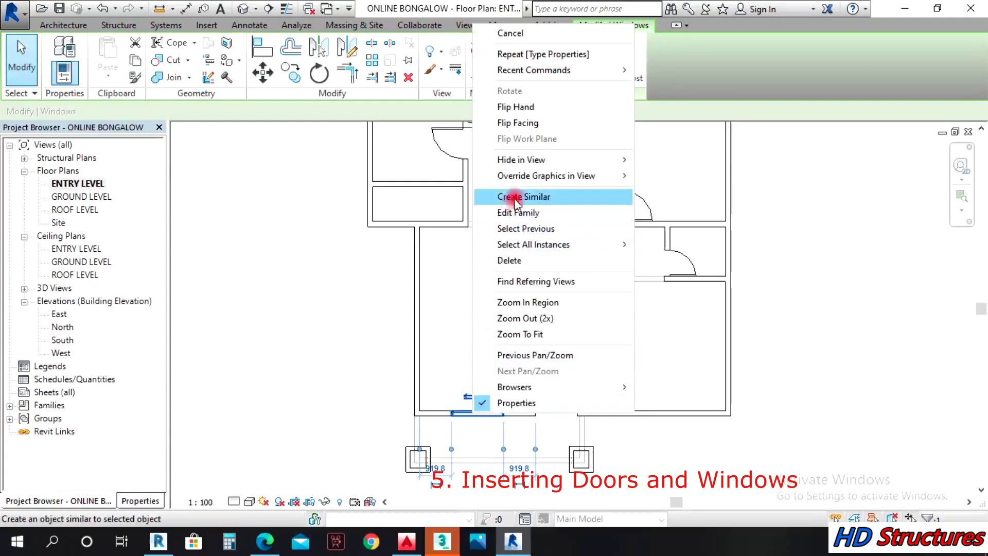
left_click(489, 196)
scroll(415, 393, "up", 2)
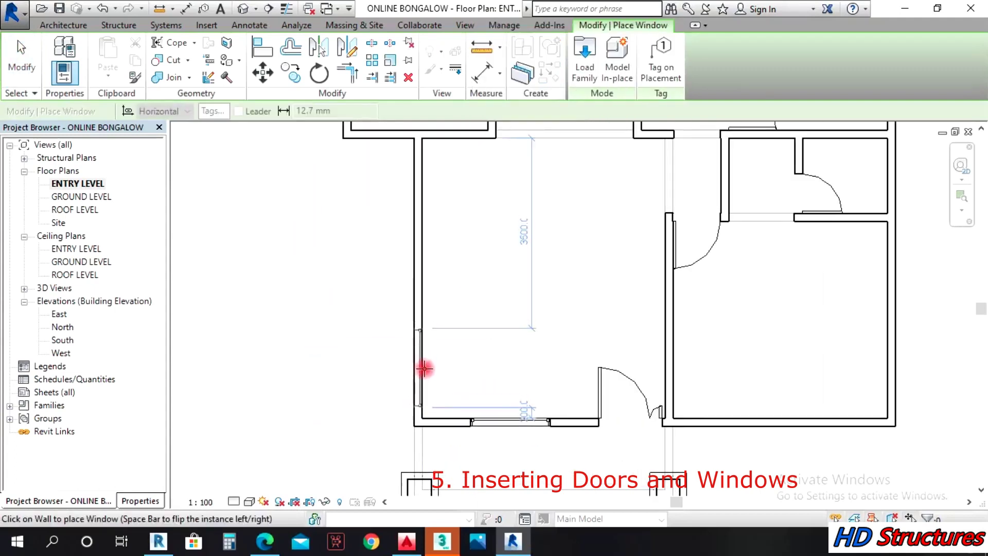
left_click(424, 363)
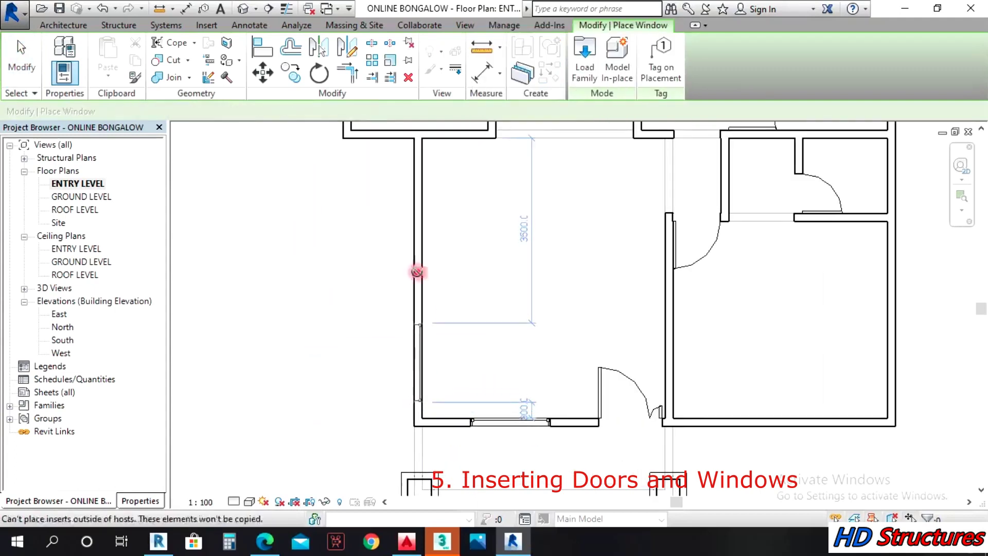
left_click(421, 184)
key("Escape")
key("Escape")
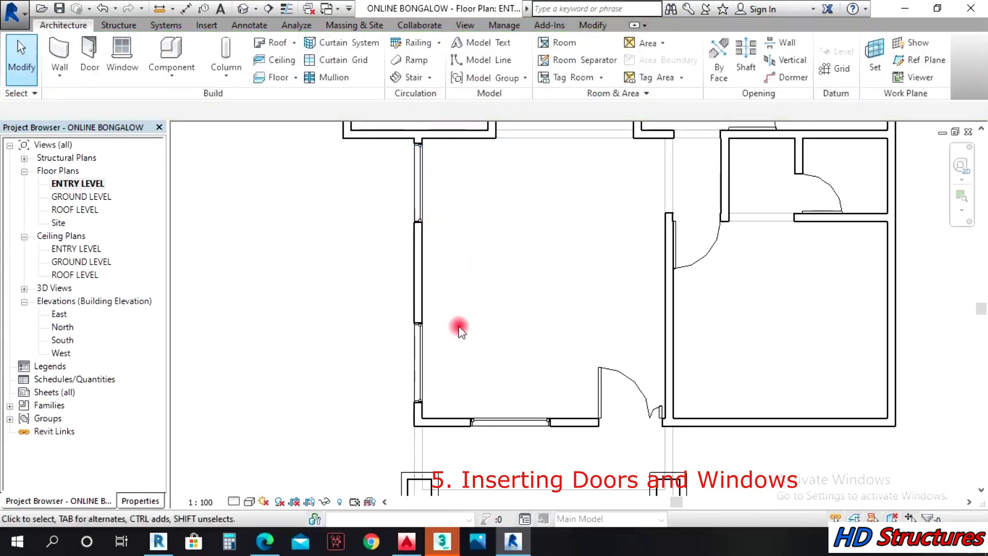
- Change the lower left-wall window's 300 gap to the wall corner to 450
left_click(424, 193)
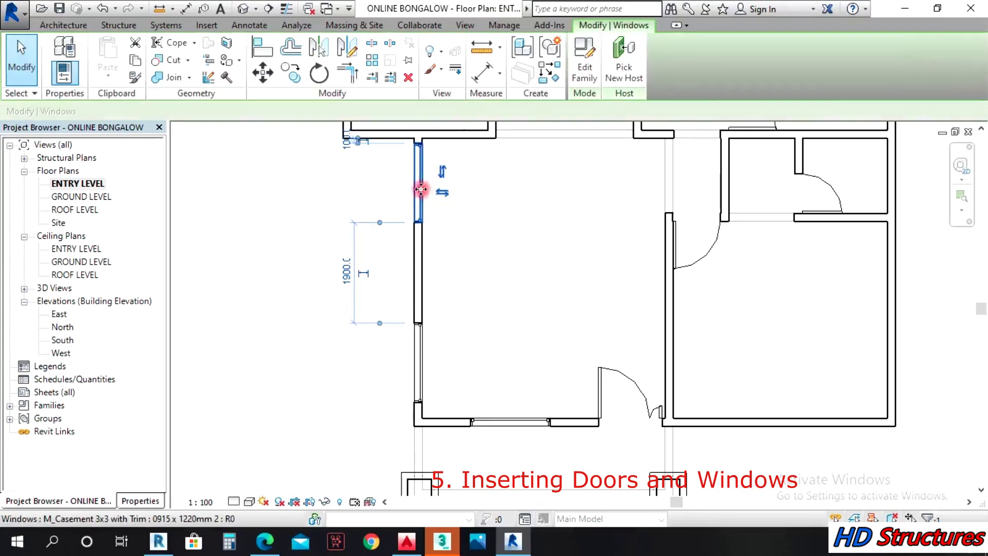
left_click(422, 366)
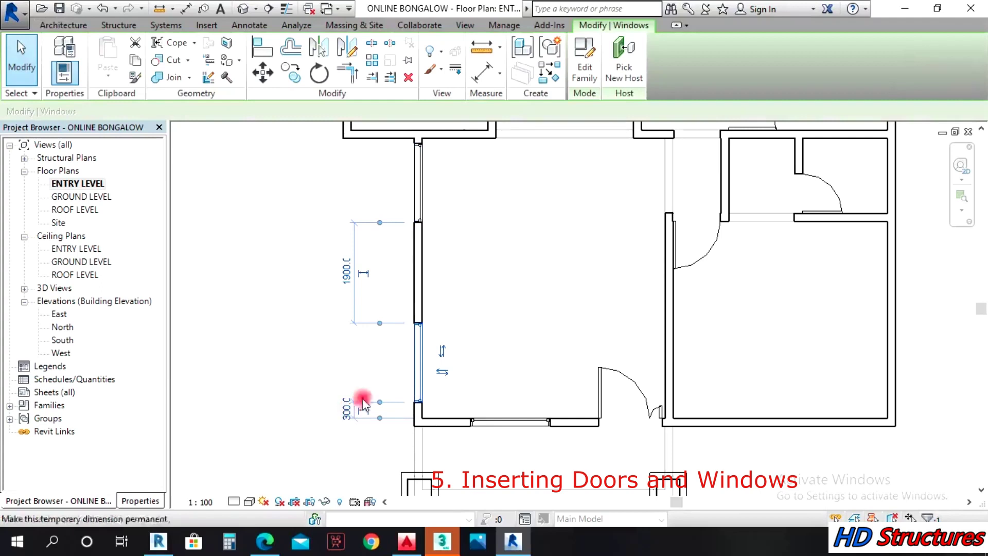
left_click(348, 411)
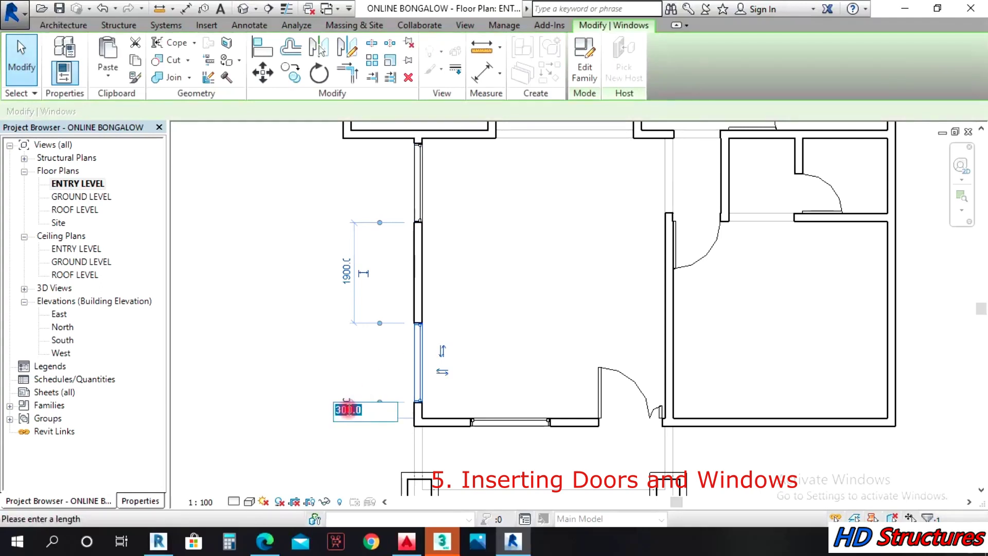
type("450")
key("Return")
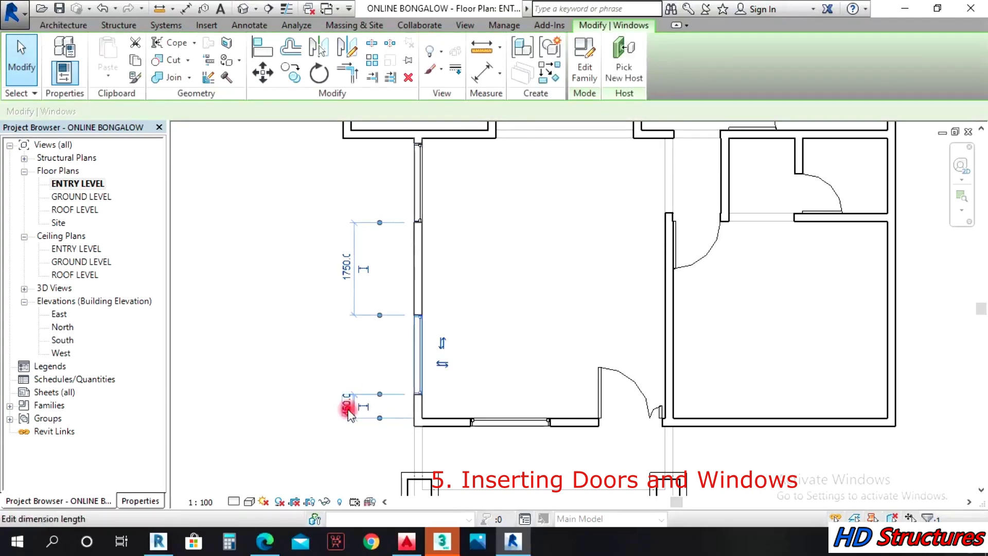
- Move the upper left-wall window near the top wall and set its gap to 450
scroll(413, 393, "down", 1)
left_click_drag(412, 393, 419, 256)
scroll(345, 218, "up", 2)
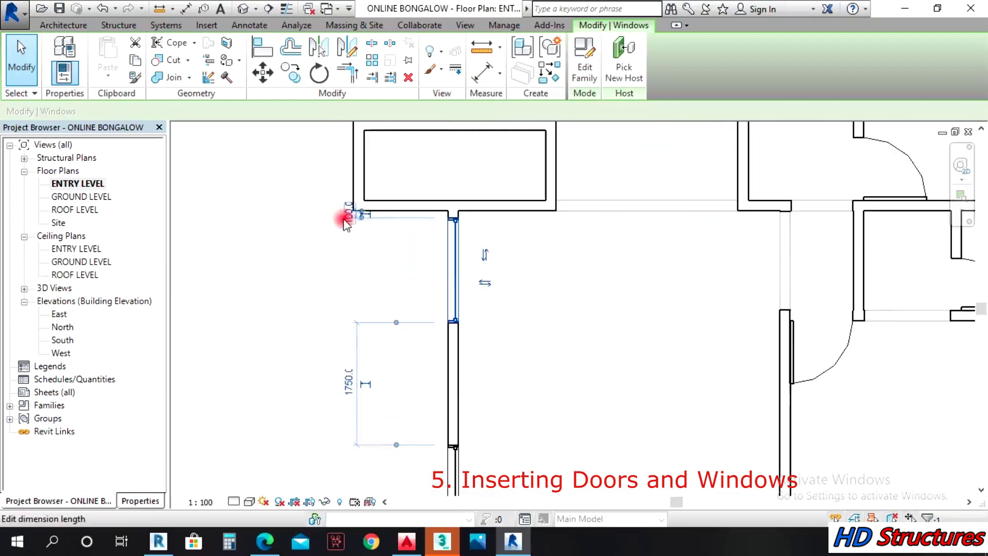
left_click(344, 218)
type("45")
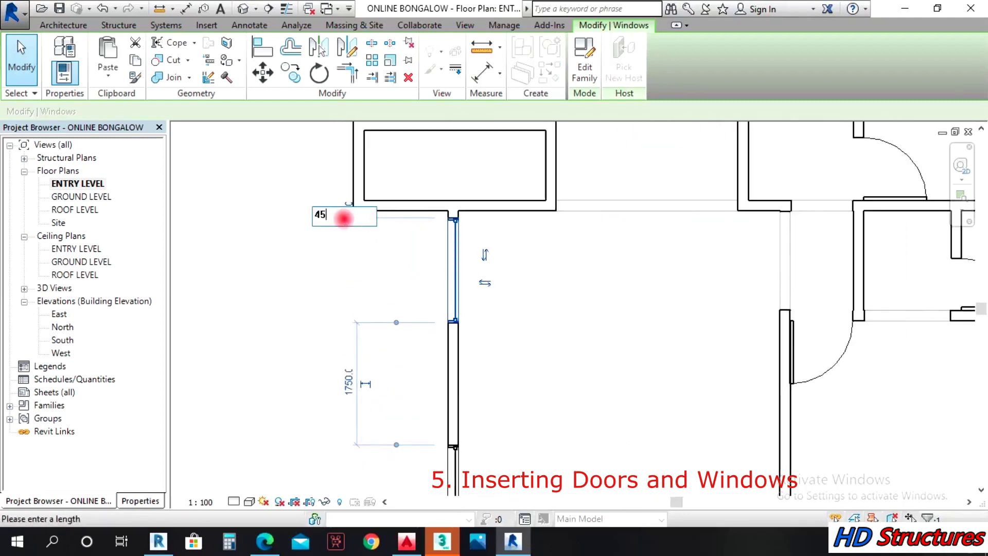
type("0")
key("Return")
scroll(448, 315, "down", 1)
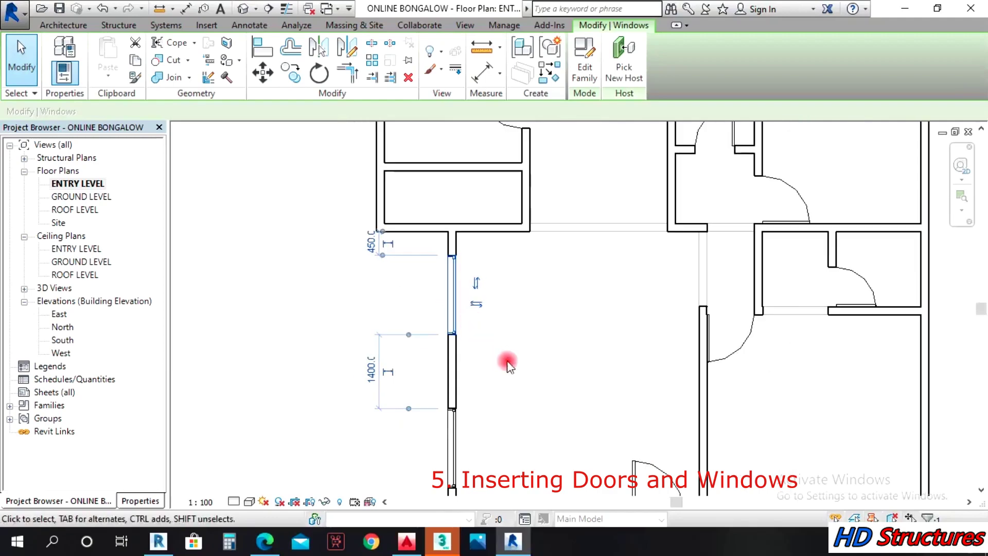
left_click(508, 365)
left_click(452, 304)
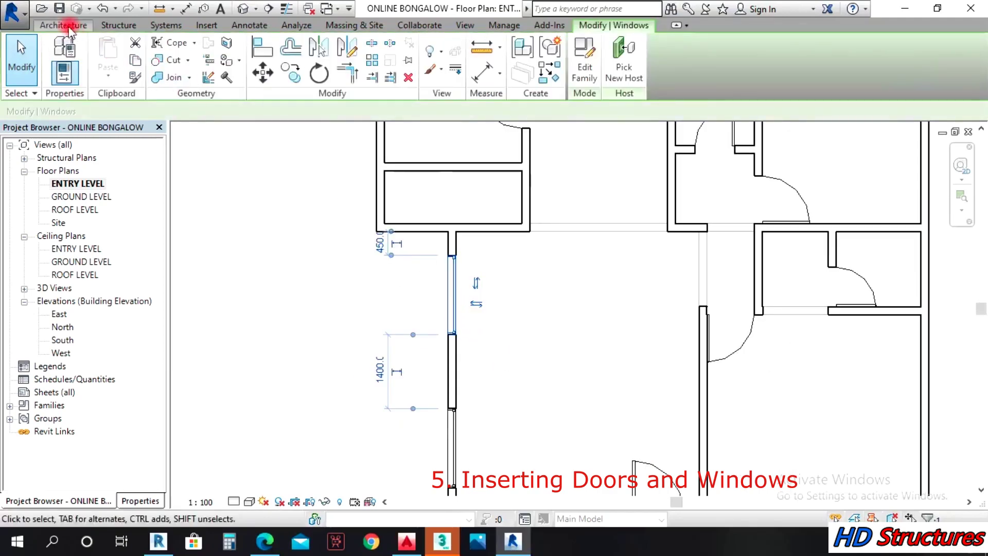
left_click(578, 326)
scroll(410, 293, "down", 1)
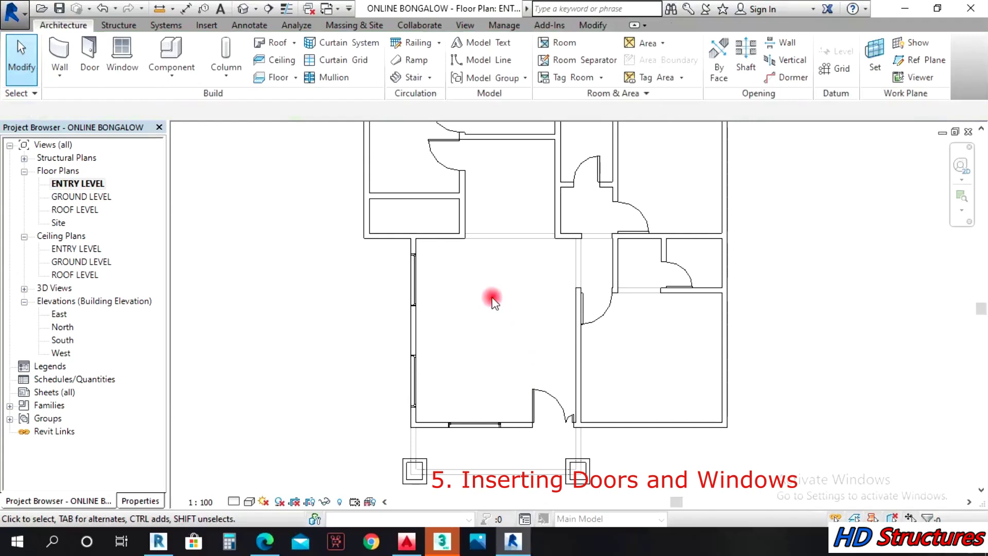
- Create similar windows in the right-hand room's bottom and right walls
left_click(416, 286)
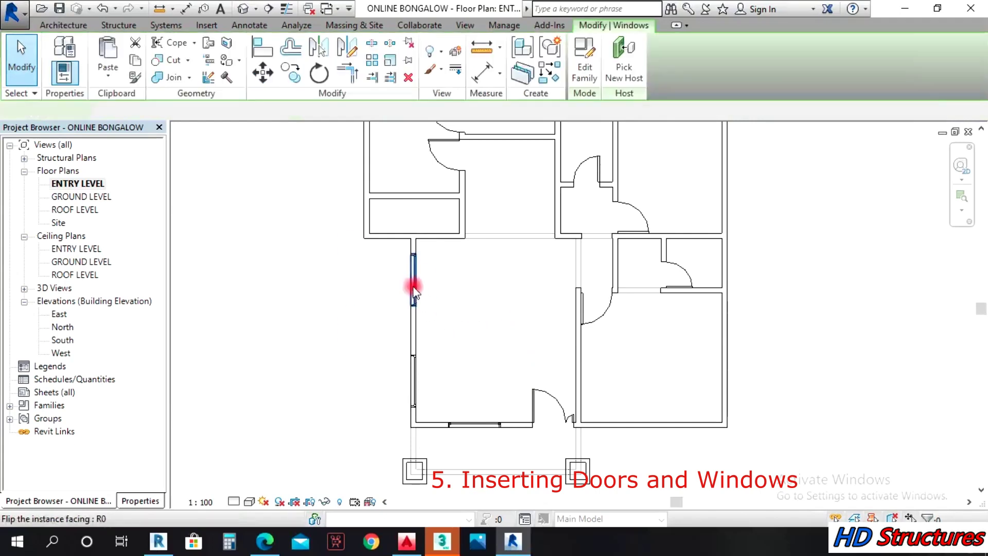
right_click(418, 287)
left_click(470, 370)
scroll(649, 452, "up", 1)
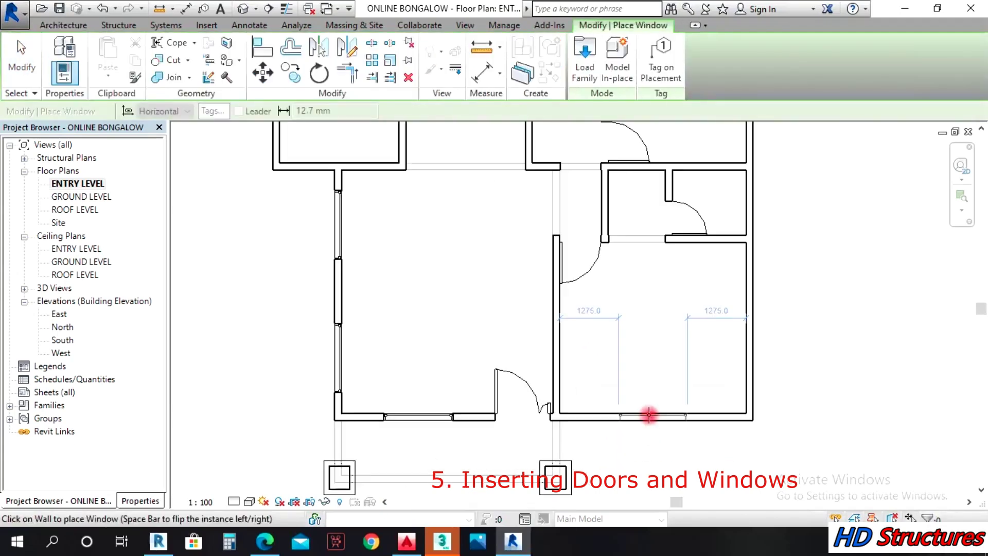
left_click(649, 414)
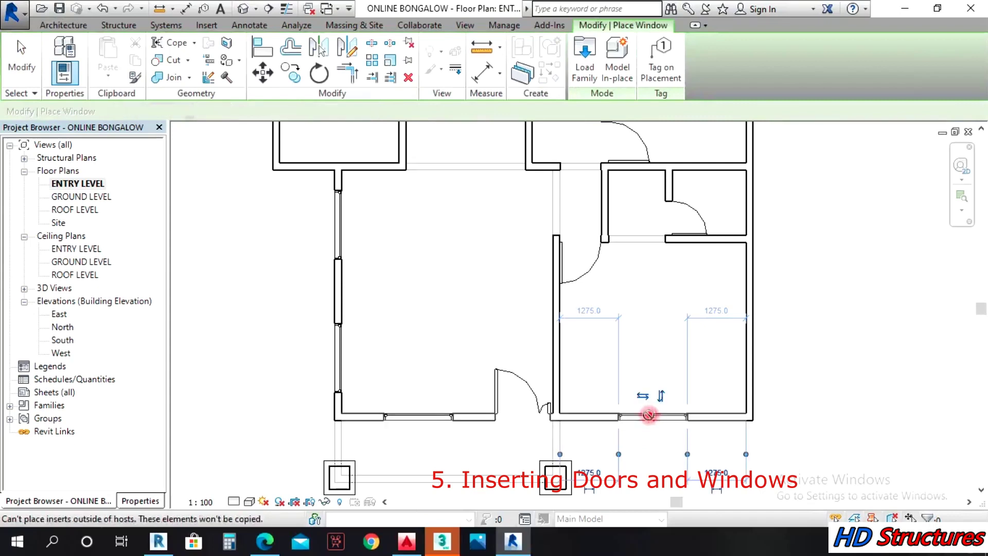
left_click(748, 327)
- Place windows in the top-right room's right and top walls and the top-left room's top wall
scroll(644, 410, "down", 2)
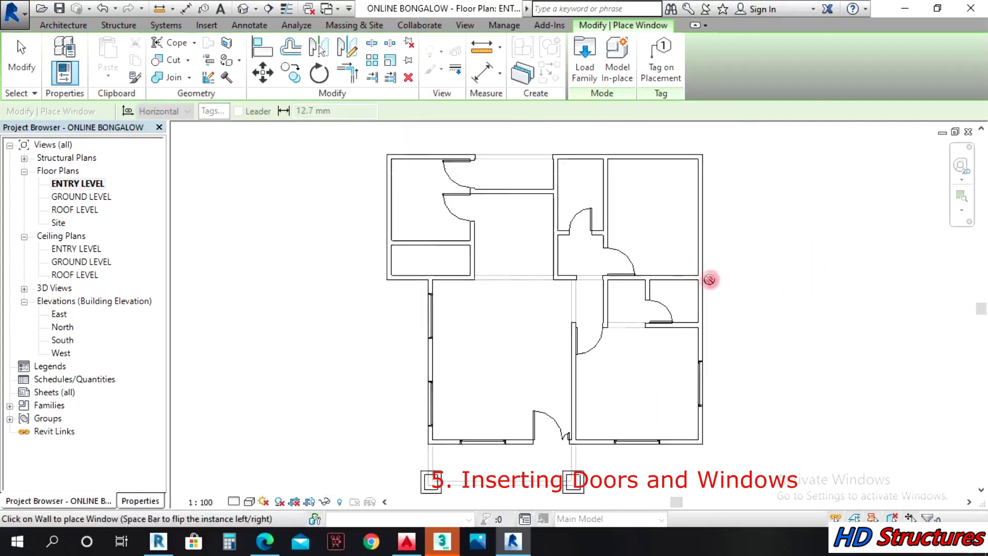
scroll(710, 279, "up", 1)
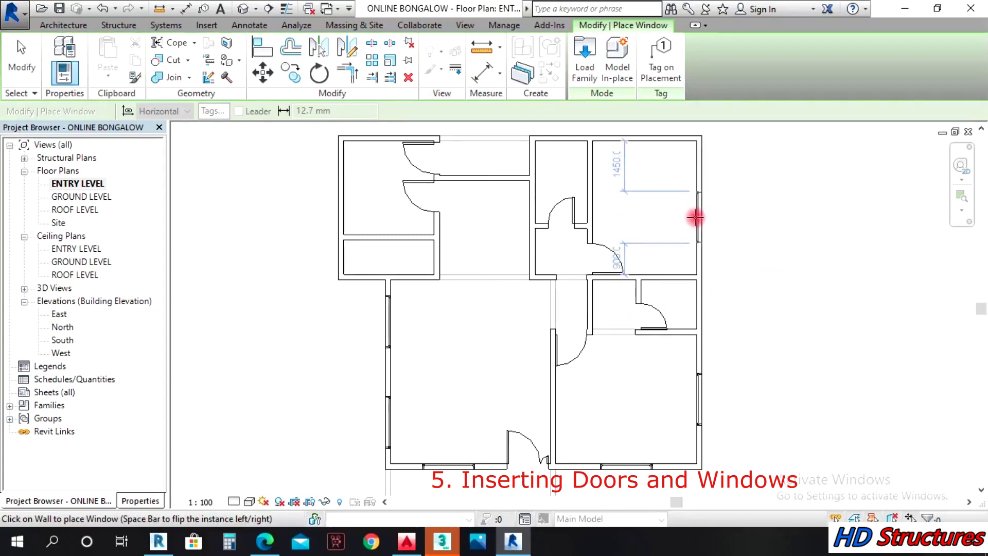
left_click(697, 210)
scroll(662, 327, "down", 2)
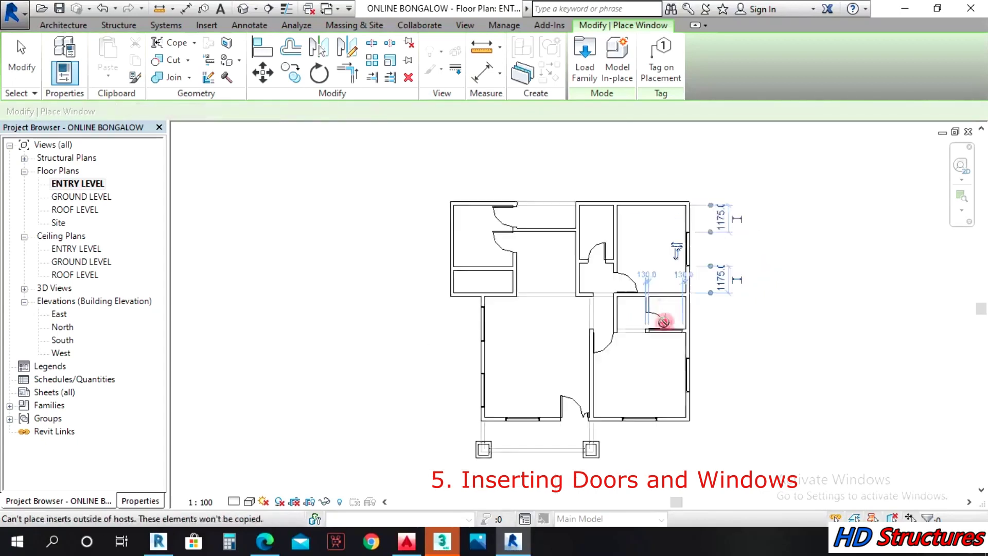
scroll(654, 216, "up", 2)
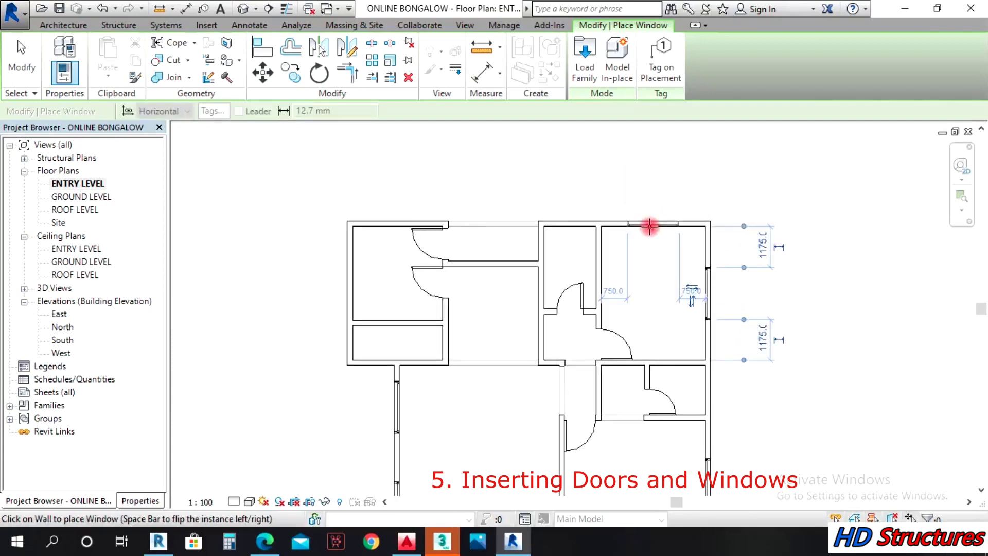
left_click(650, 225)
scroll(777, 205, "down", 2)
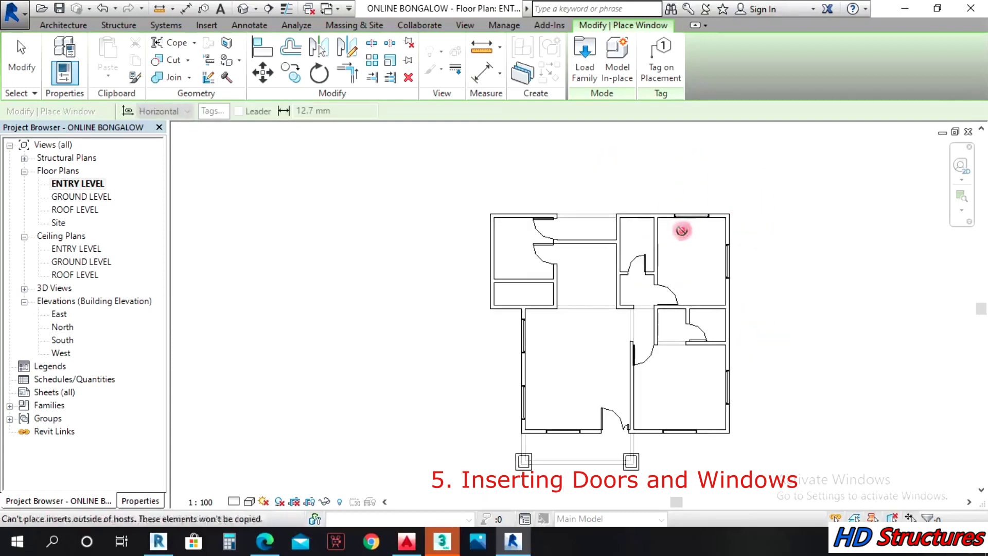
scroll(525, 214, "up", 2)
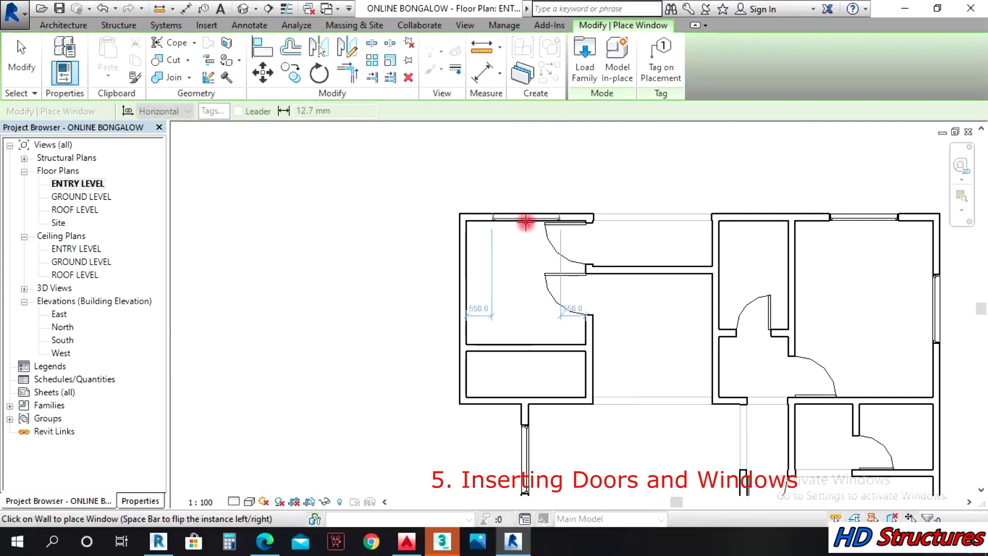
left_click(524, 221)
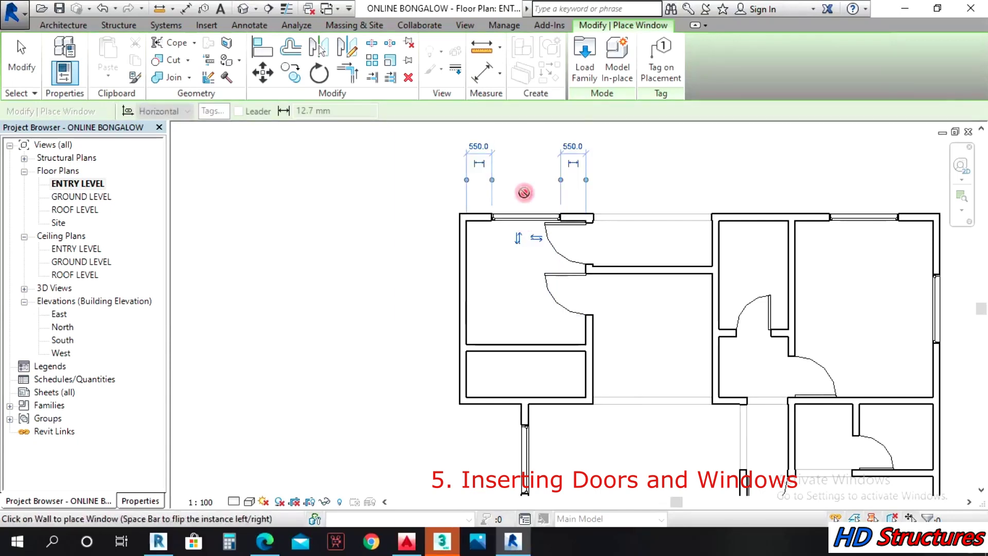
- Give the top-left room's window a duplicated 0915 x 1220mm 4 type with height 900
key("Escape")
key("Escape")
left_click(525, 222)
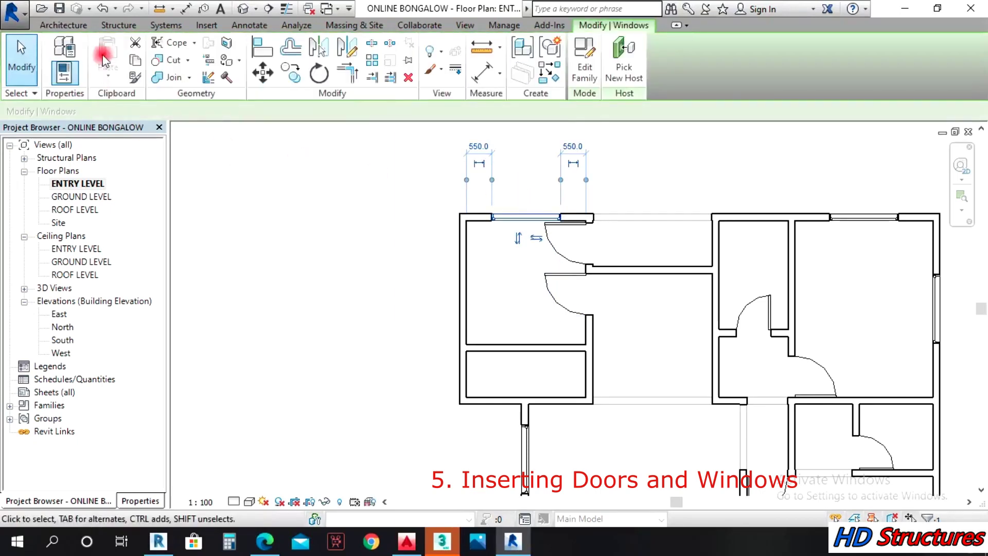
left_click(62, 45)
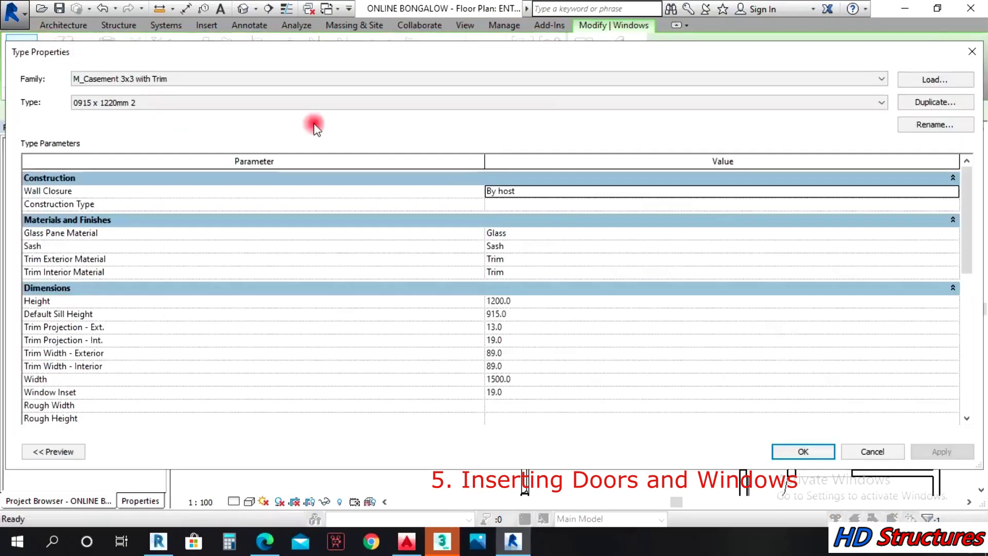
left_click(910, 103)
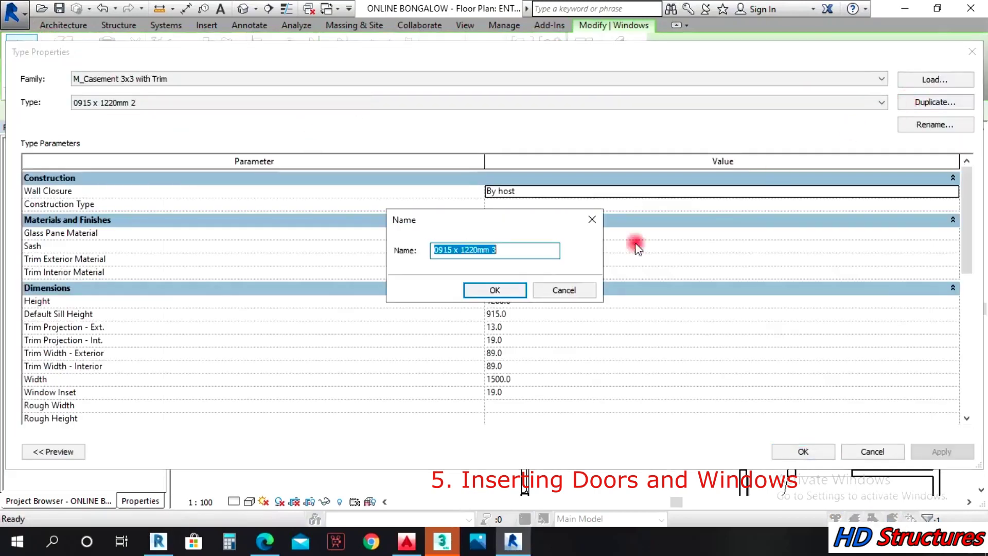
left_click(496, 289)
left_click(913, 102)
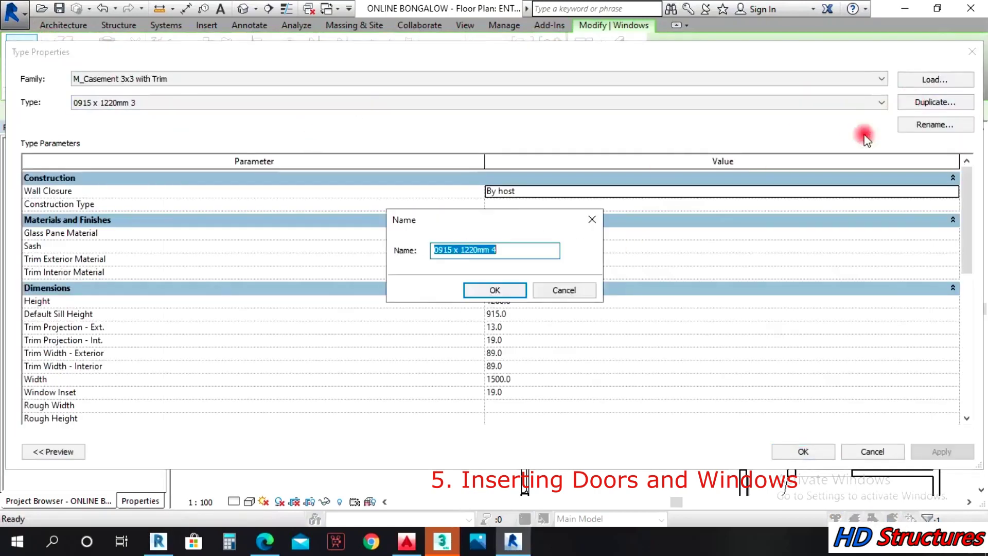
left_click(509, 288)
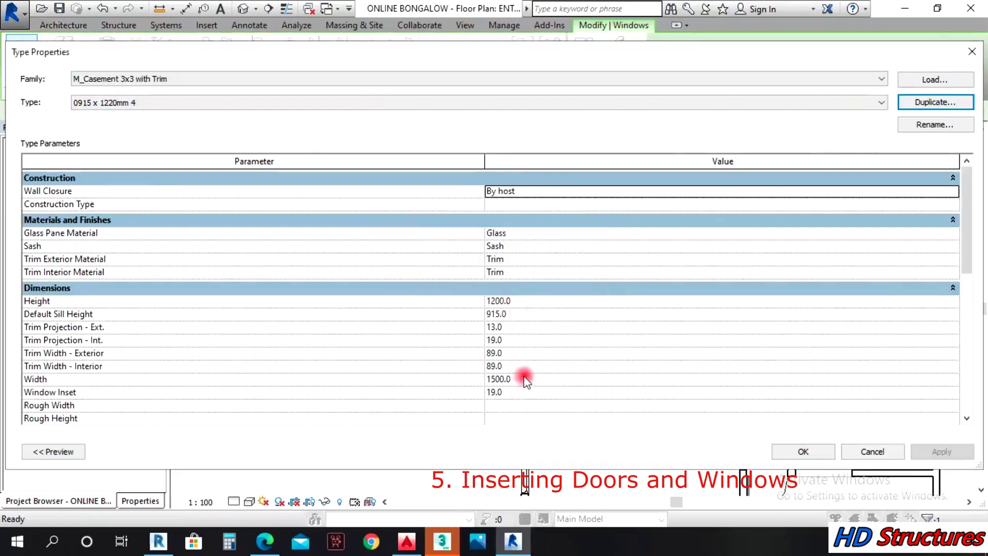
left_click(538, 303)
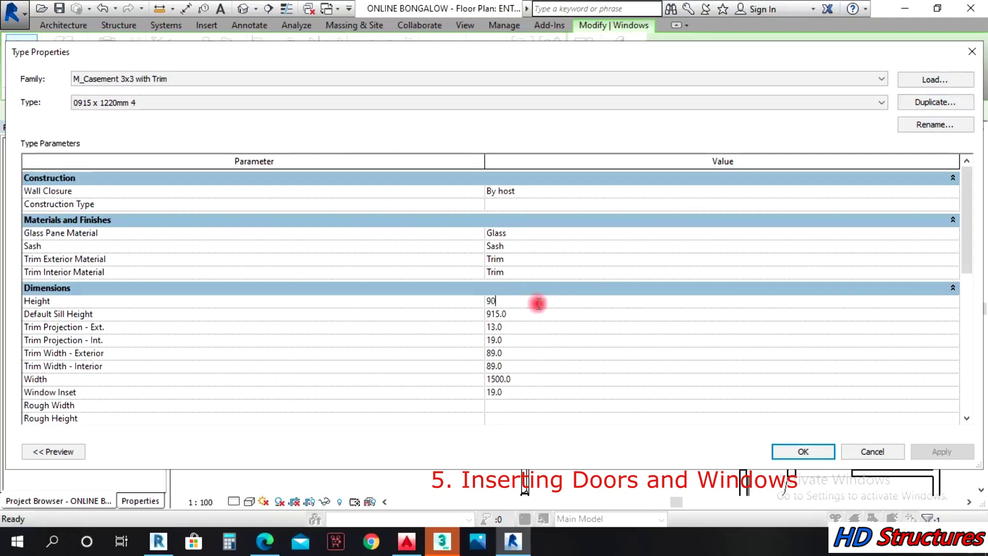
left_click(801, 453)
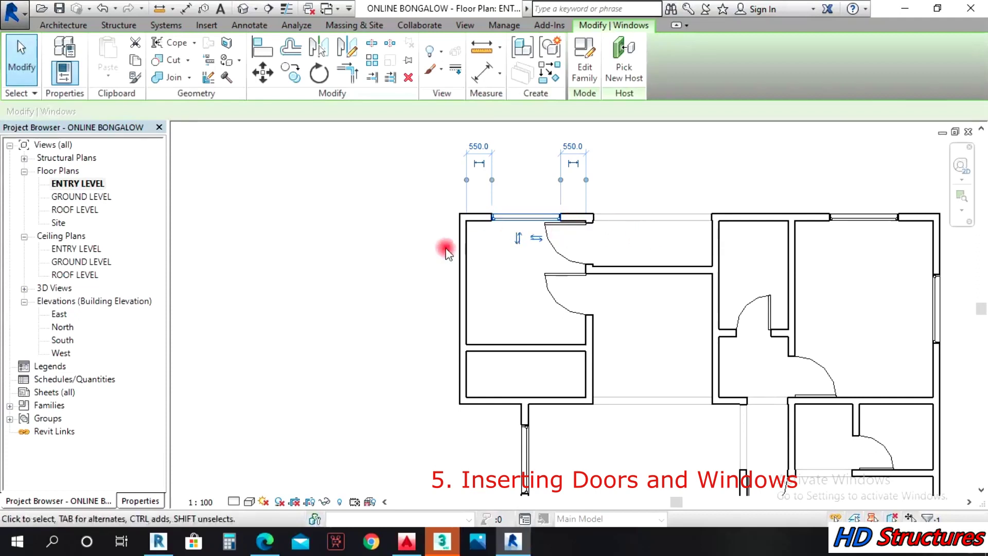
- Use Create Similar on the left-wall 0915 x 1220mm 2 window to place matching windows
scroll(436, 257, "down", 2)
right_click(473, 230)
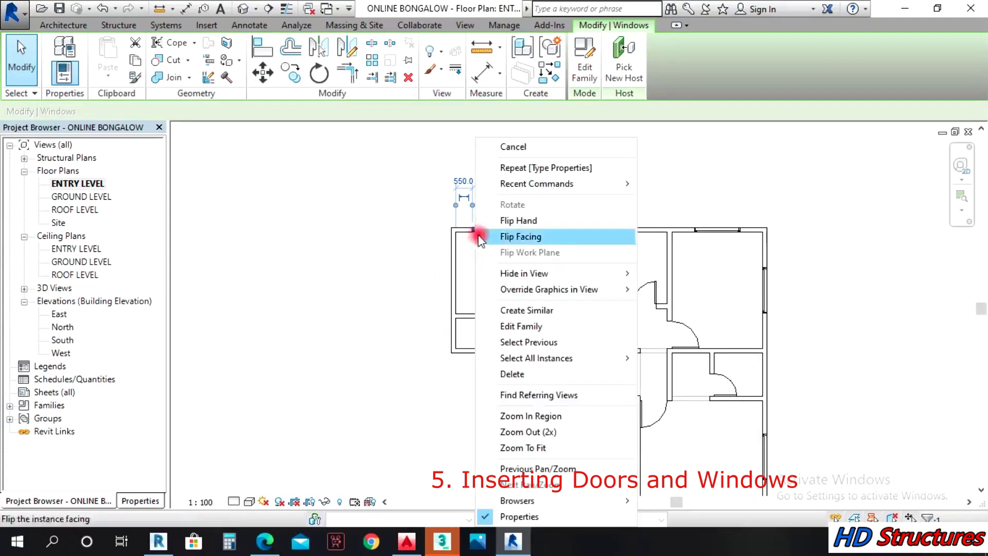
left_click(524, 310)
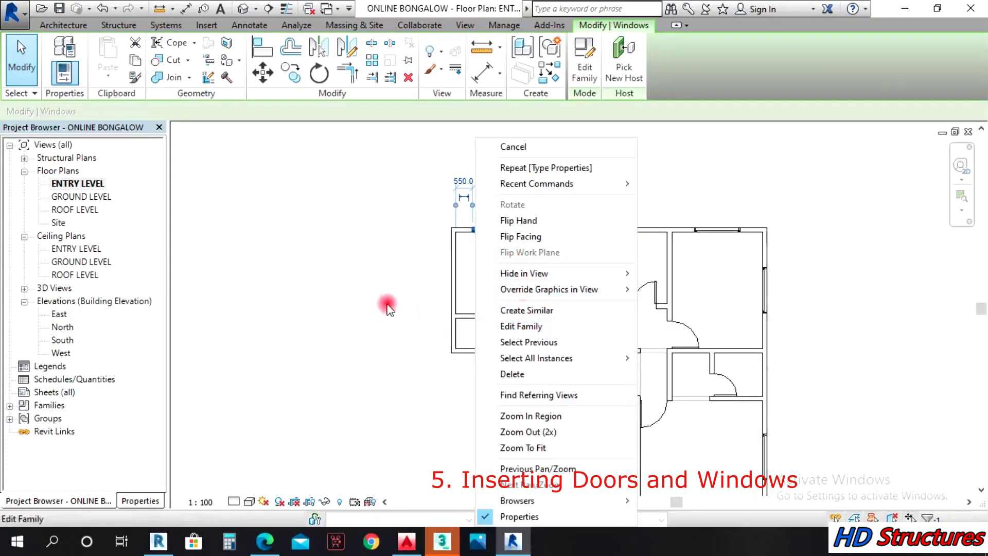
left_click(493, 404)
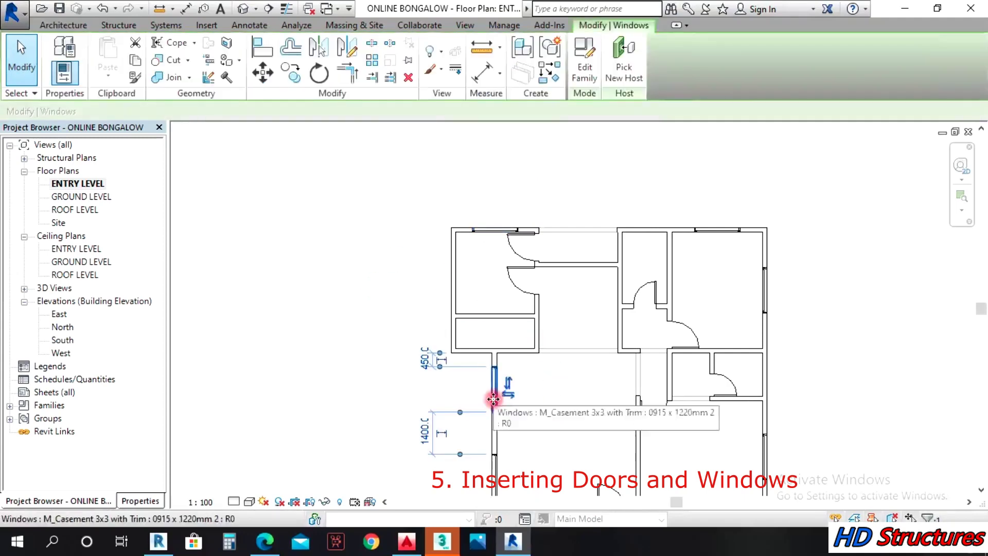
right_click(494, 401)
left_click(567, 182)
scroll(567, 265, "up", 3)
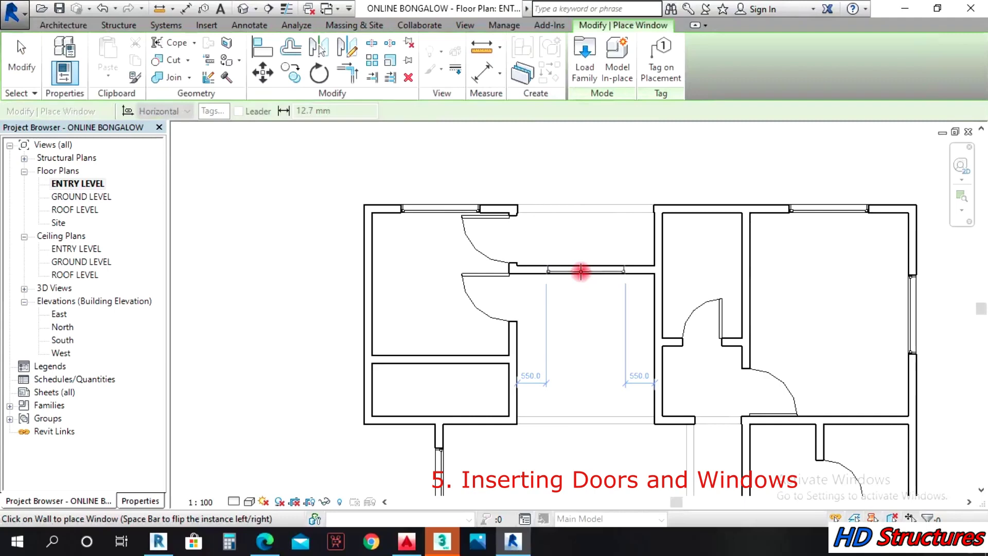
- Place a window in the central interior wall and make it new type 0915 x 1220mm 5, 2200 wide
left_click(581, 272)
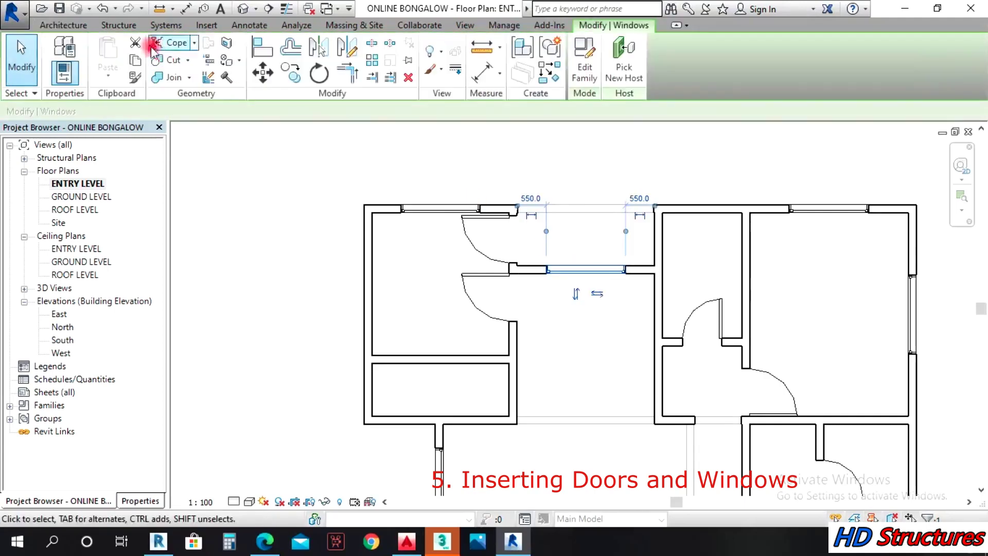
left_click(67, 45)
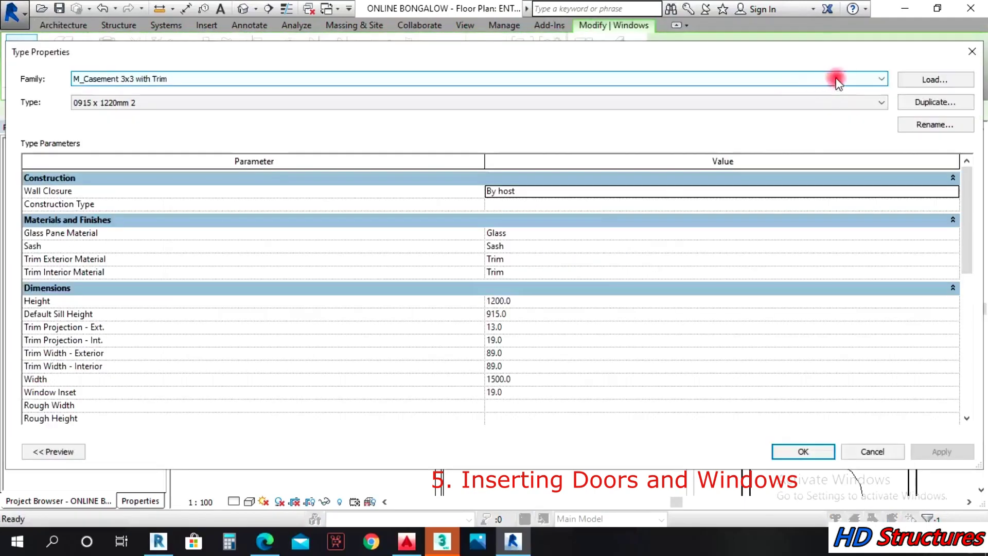
left_click(922, 102)
left_click(499, 290)
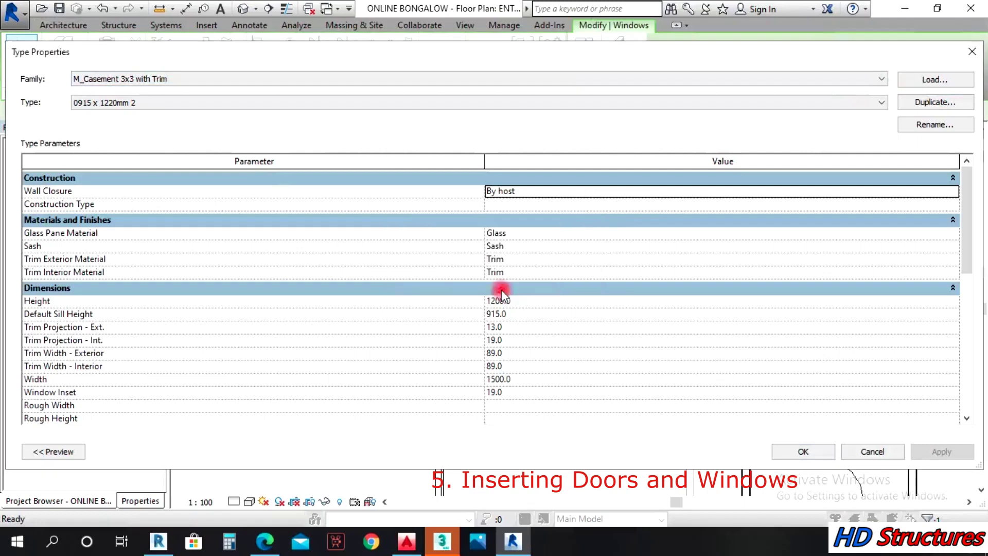
left_click(531, 378)
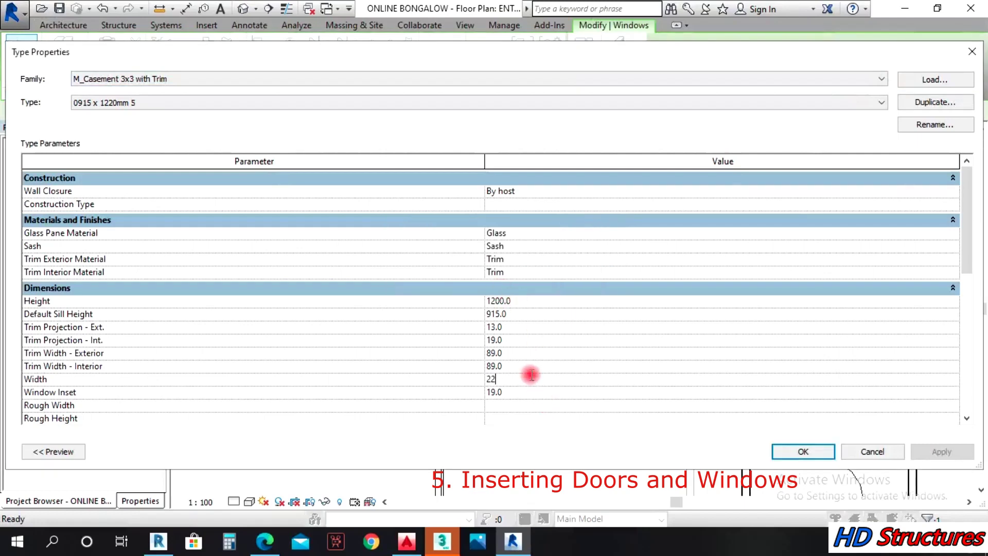
left_click(790, 451)
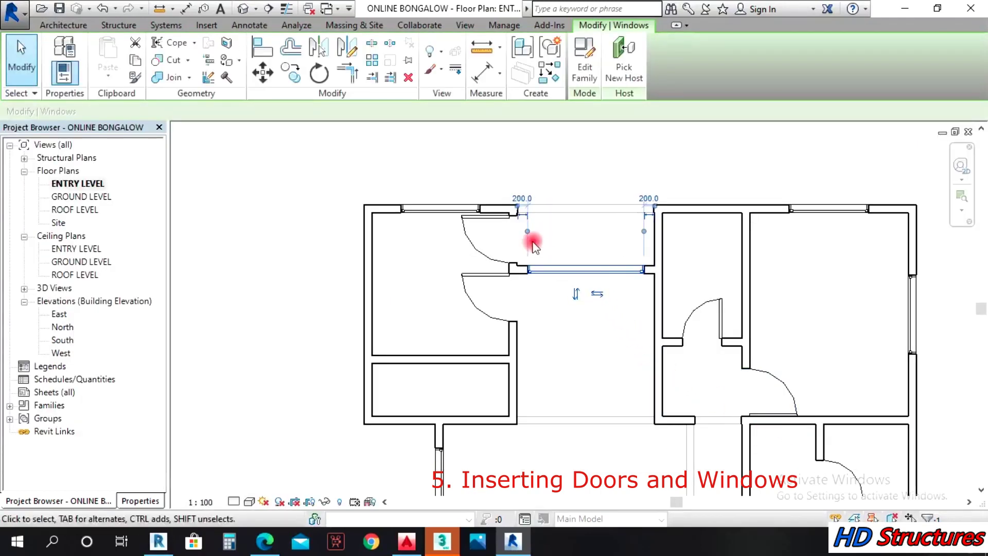
scroll(532, 253, "down", 1)
- Create a similar window in the middle room's top wall
scroll(547, 255, "down", 1)
scroll(547, 256, "down", 1)
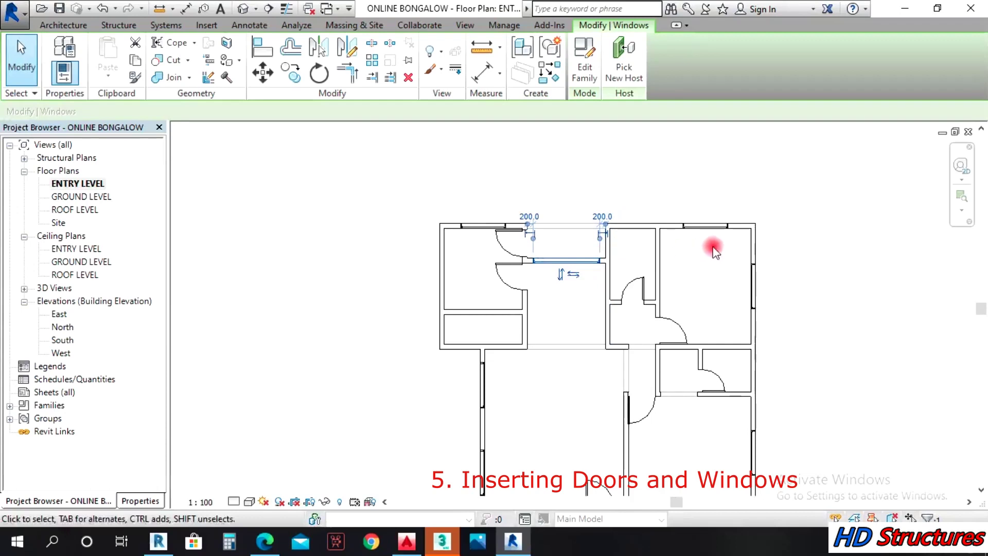
right_click(703, 227)
left_click(758, 310)
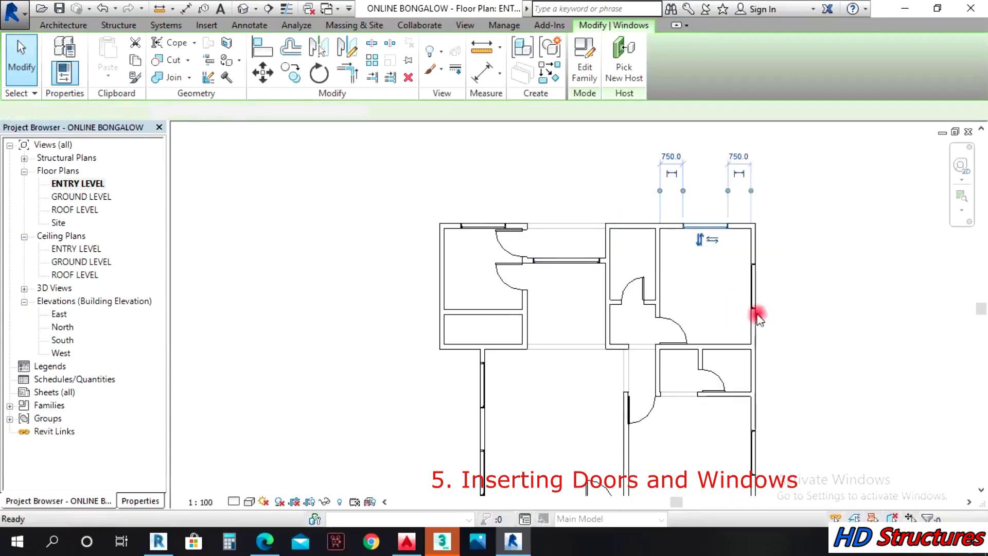
scroll(636, 227, "up", 2)
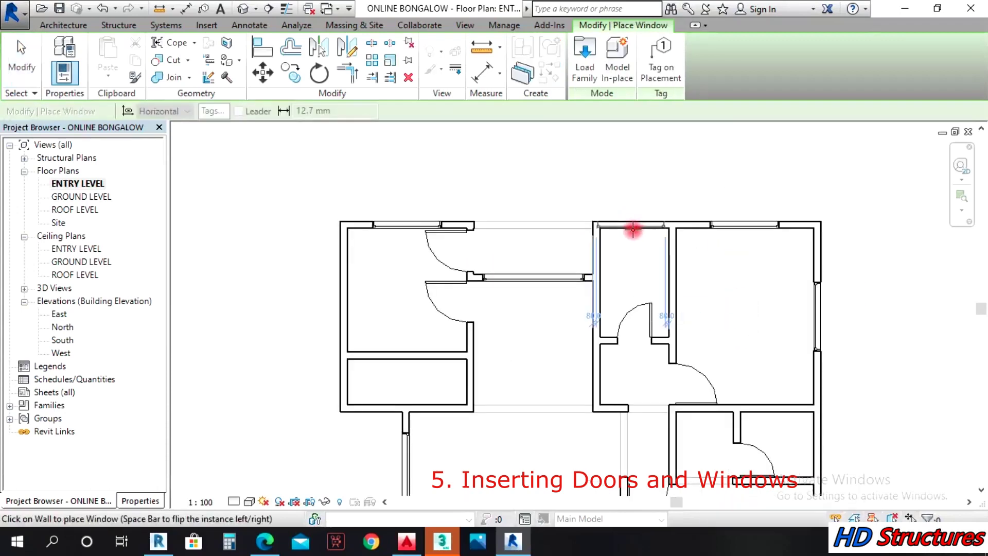
left_click(634, 227)
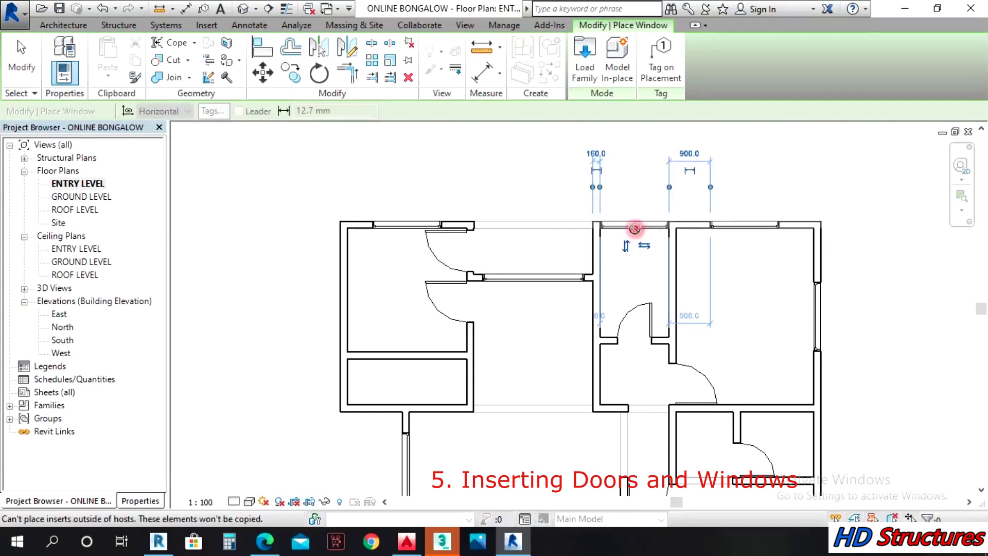
- Make the middle-room window a new 0915 x 1220mm 6 type, 600 high and 600 wide
key("Escape")
left_click(637, 225)
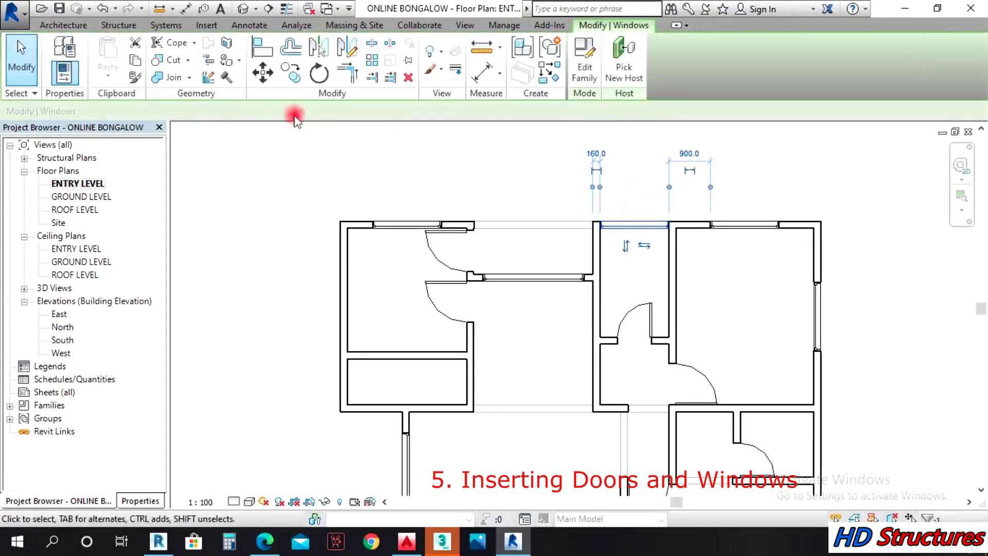
left_click(64, 47)
left_click(895, 107)
left_click(918, 101)
left_click(480, 289)
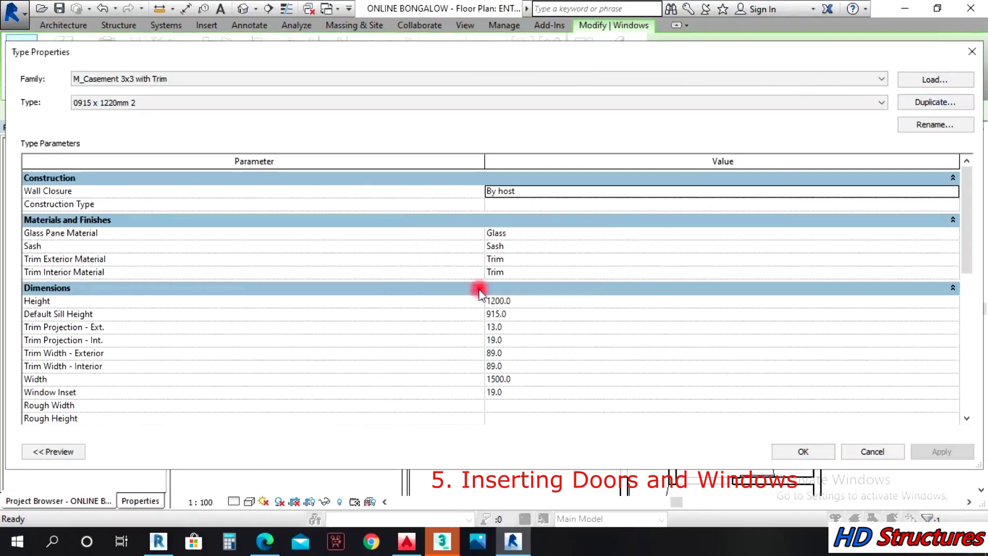
left_click(560, 301)
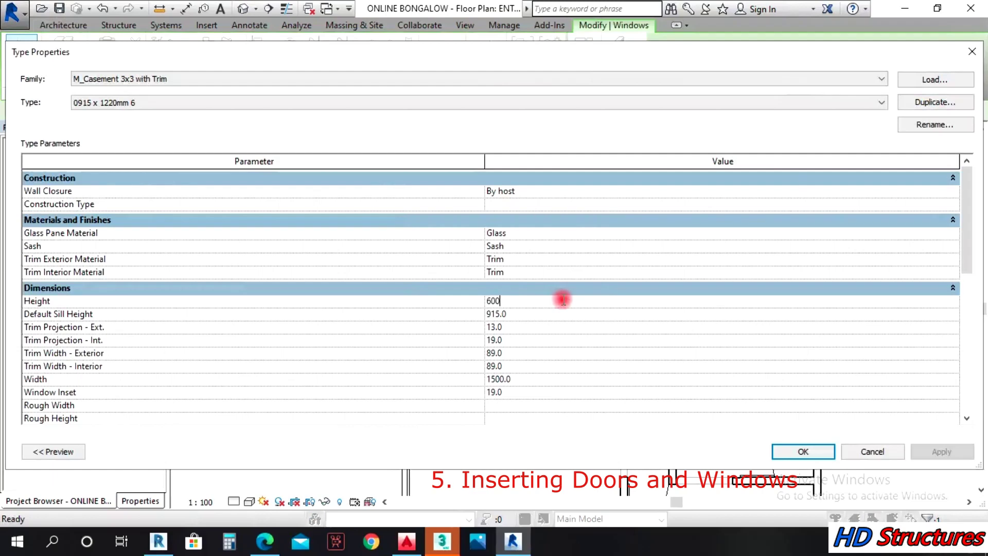
left_click(528, 380)
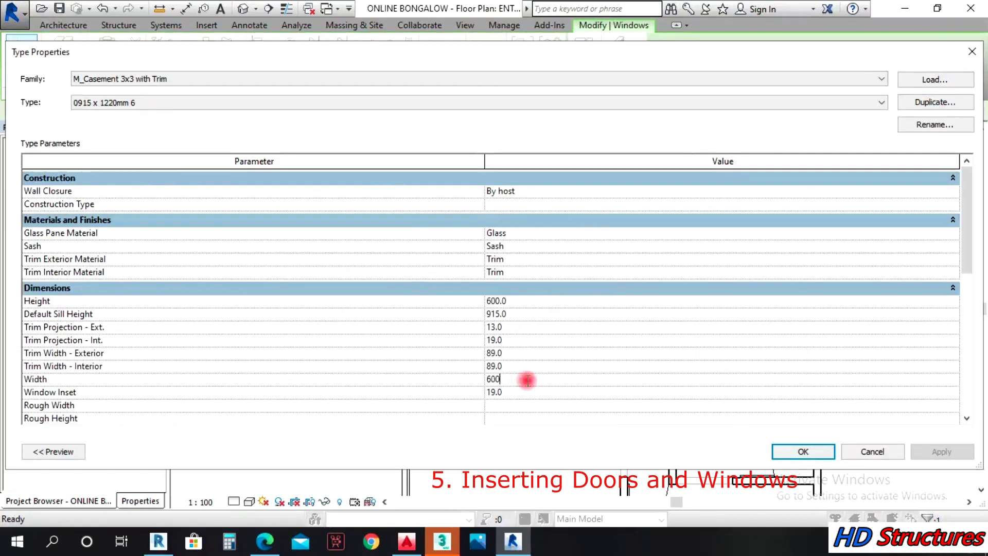
left_click(796, 453)
- Begin placing more of the 600 x 600 windows, then cancel placement
right_click(644, 231)
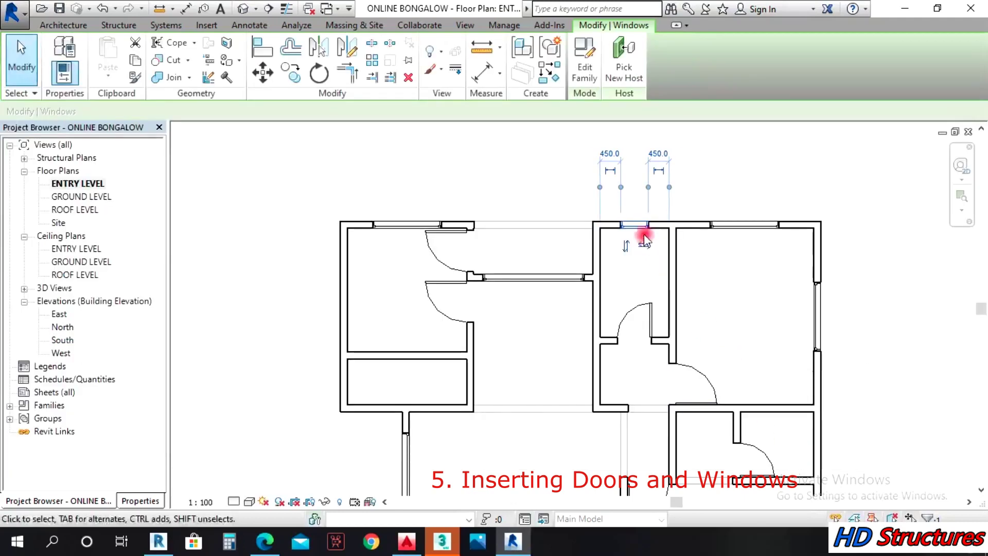
left_click(670, 310)
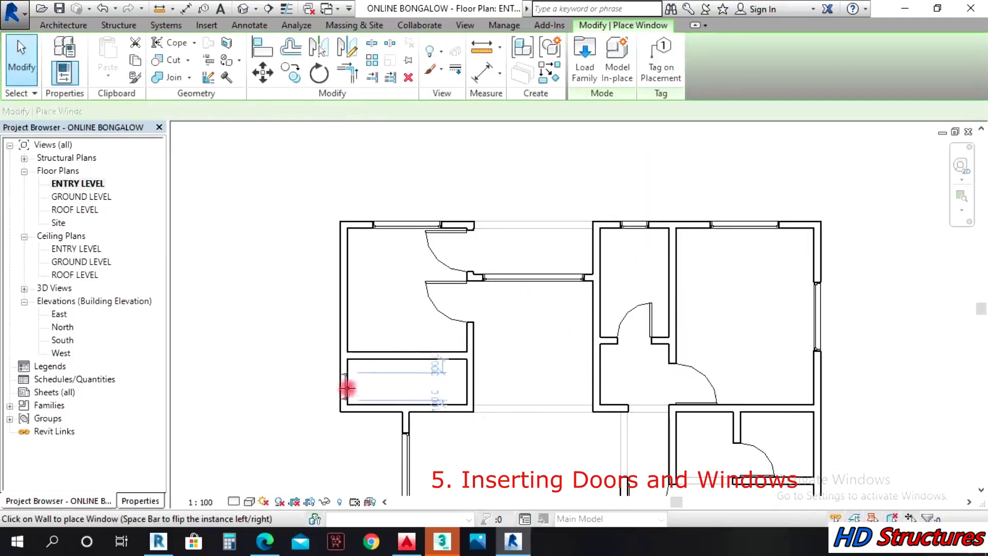
scroll(334, 381, "up", 2)
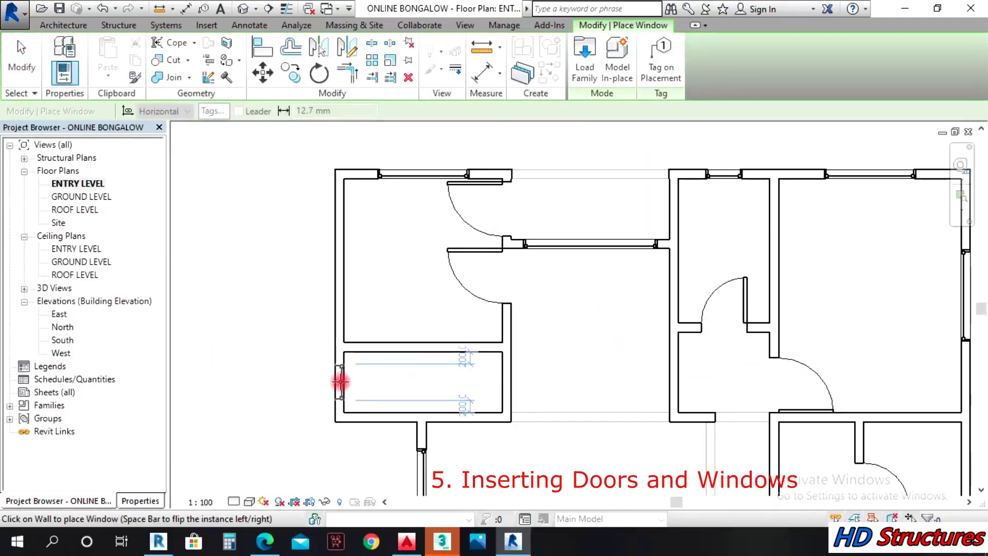
scroll(408, 263, "down", 5)
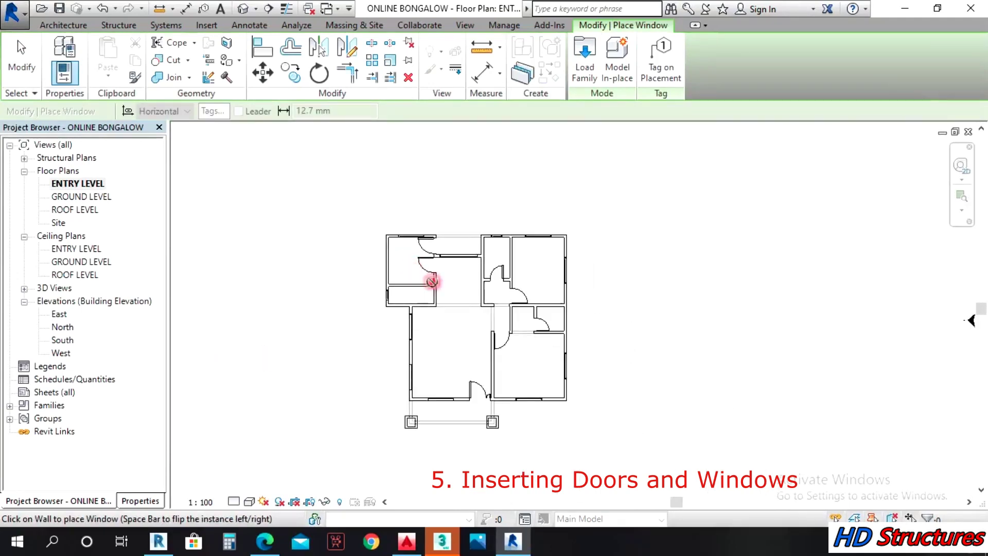
scroll(515, 309, "up", 1)
scroll(576, 324, "up", 2)
scroll(556, 320, "up", 3)
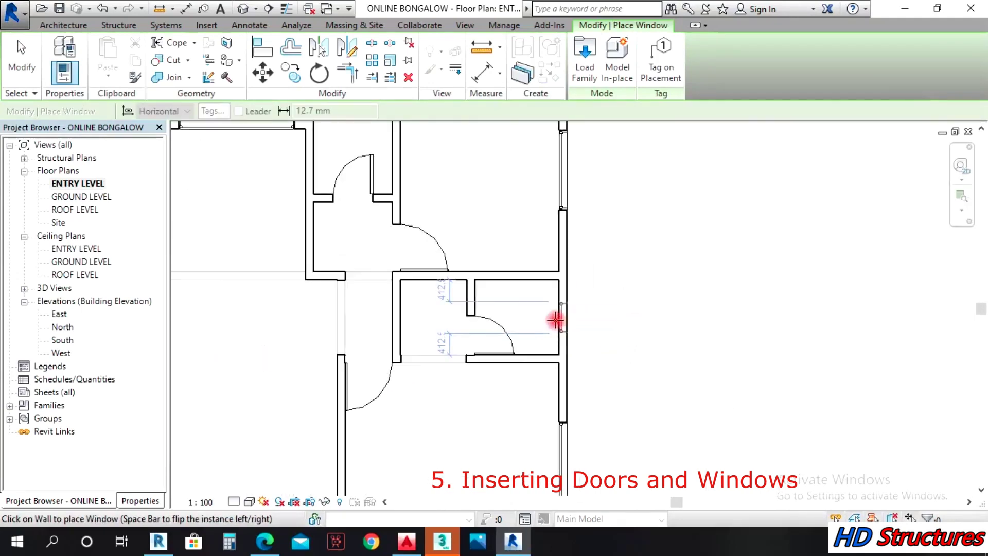
scroll(556, 320, "down", 5)
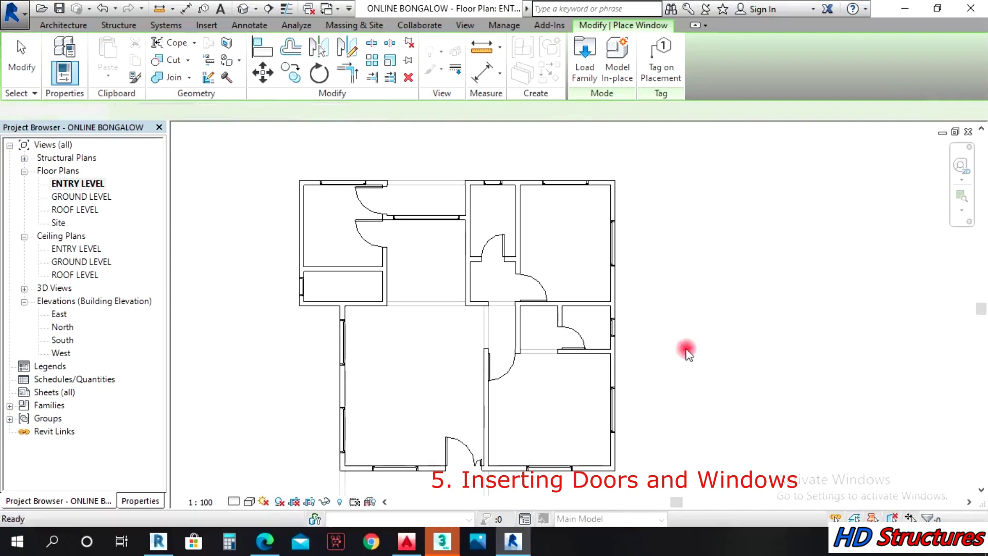
key("Escape")
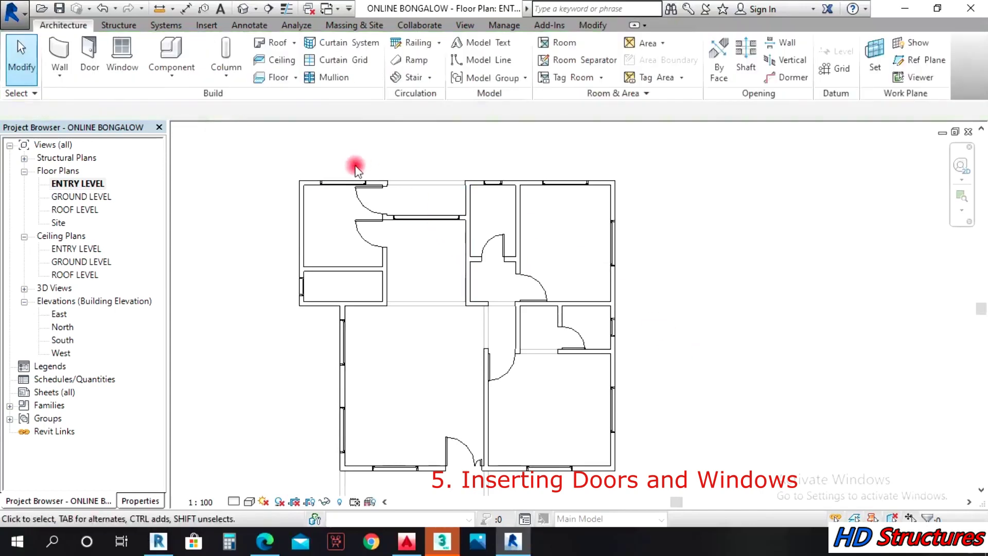
- Open the default 3D view, orbit to a corner view, and select the small side window
left_click(242, 9)
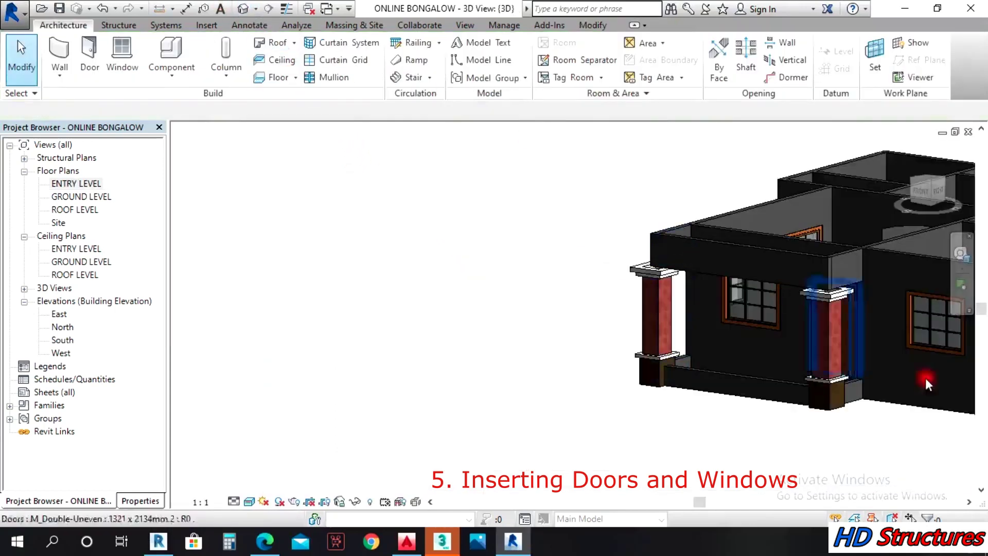
left_click(960, 253)
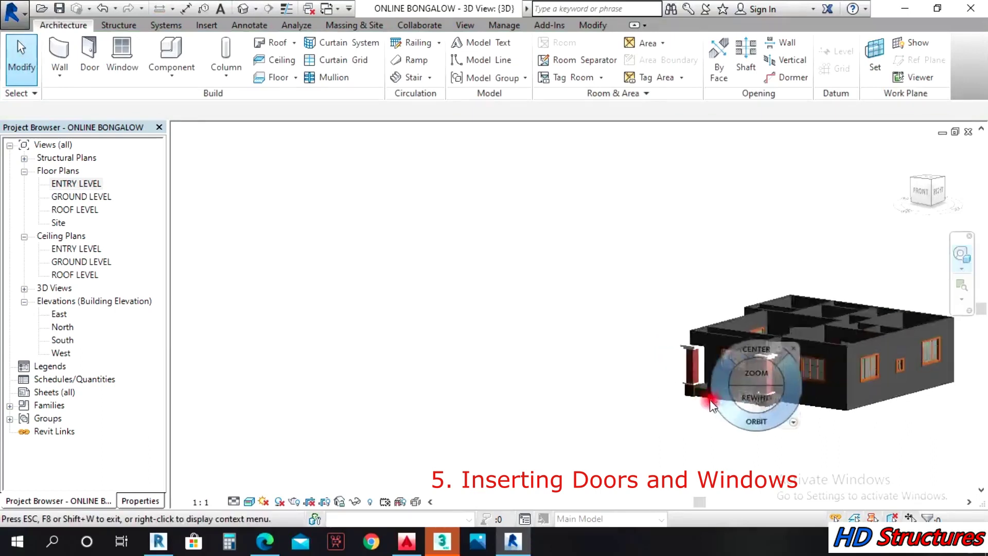
left_click_drag(747, 406, 613, 350)
scroll(810, 363, "up", 3)
left_click_drag(845, 370, 755, 370)
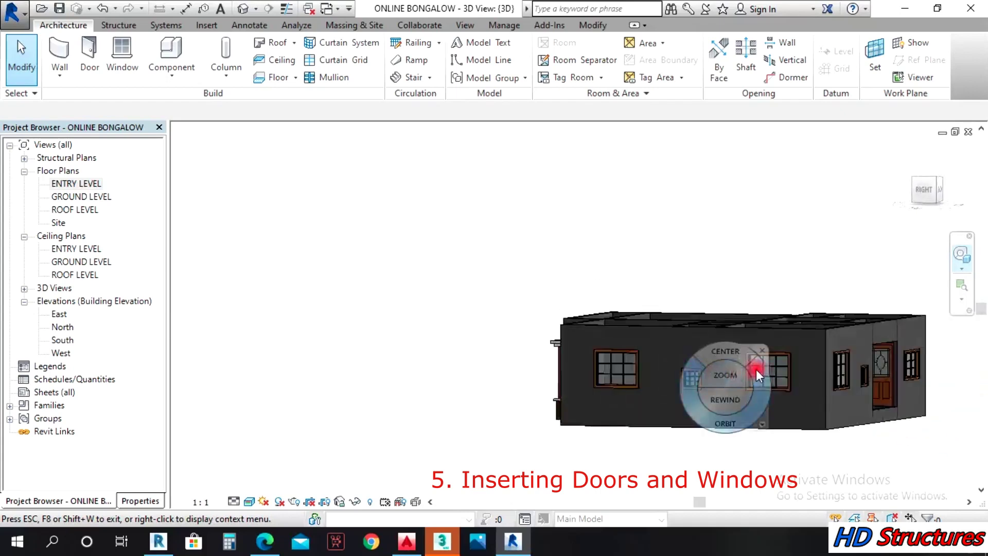
scroll(757, 369, "up", 3)
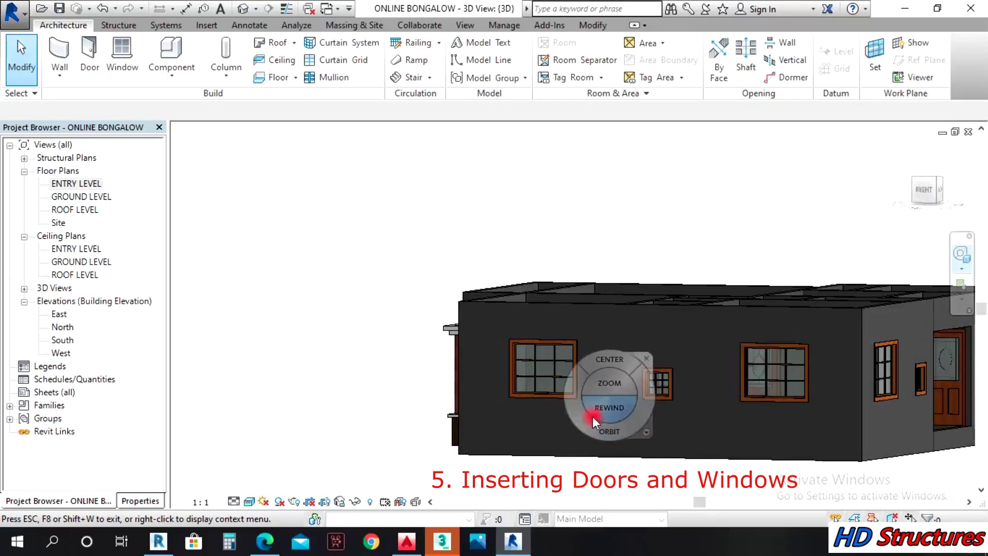
key("Escape")
left_click(647, 382)
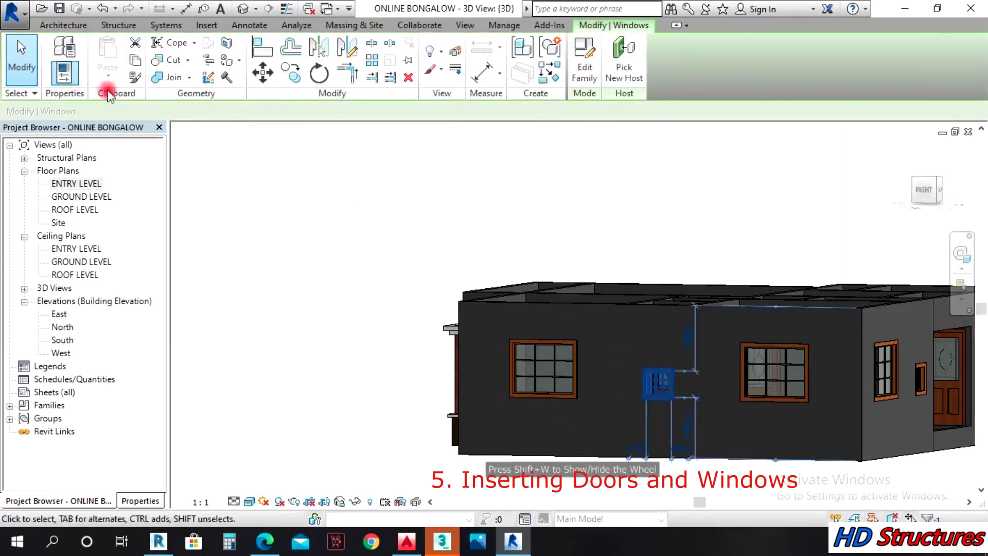
left_click(65, 48)
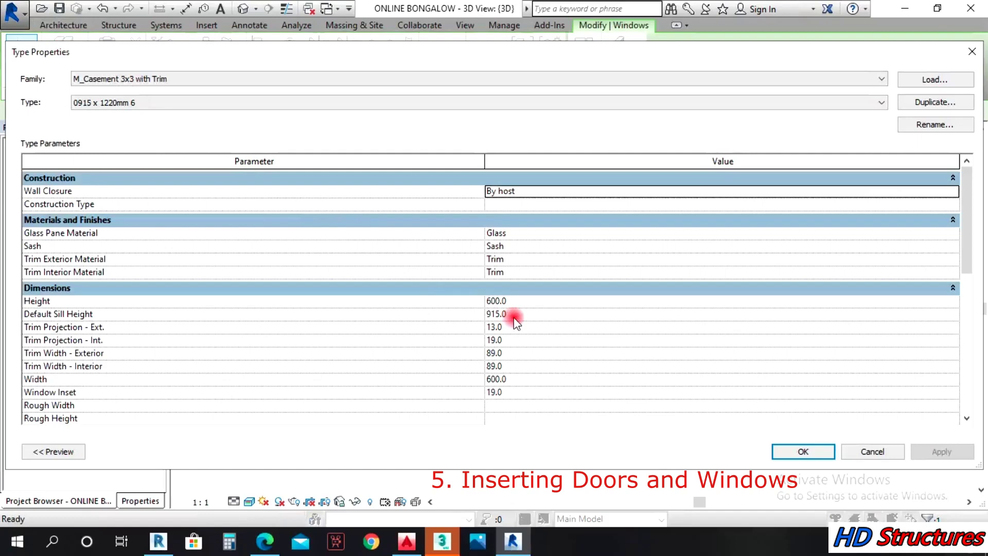
left_click(529, 318)
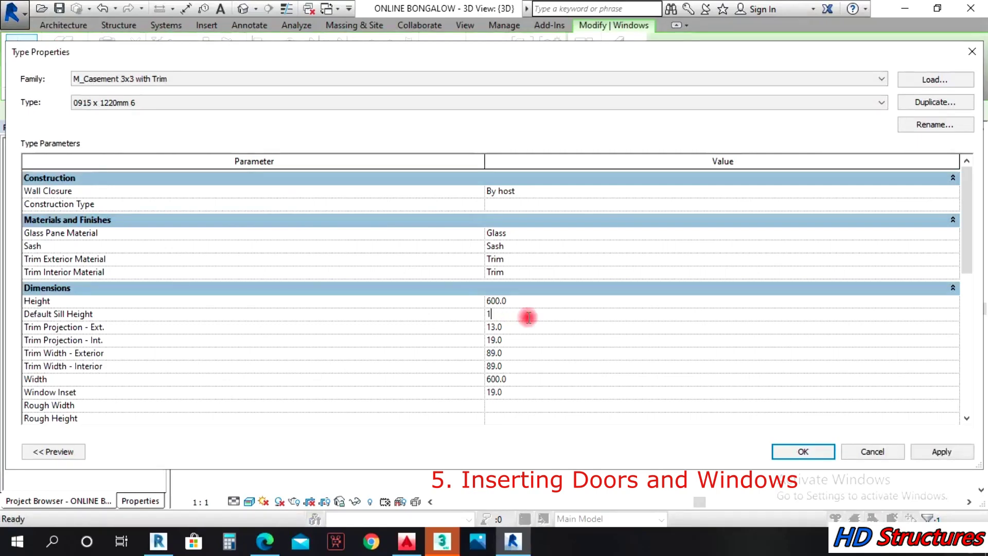
left_click(803, 452)
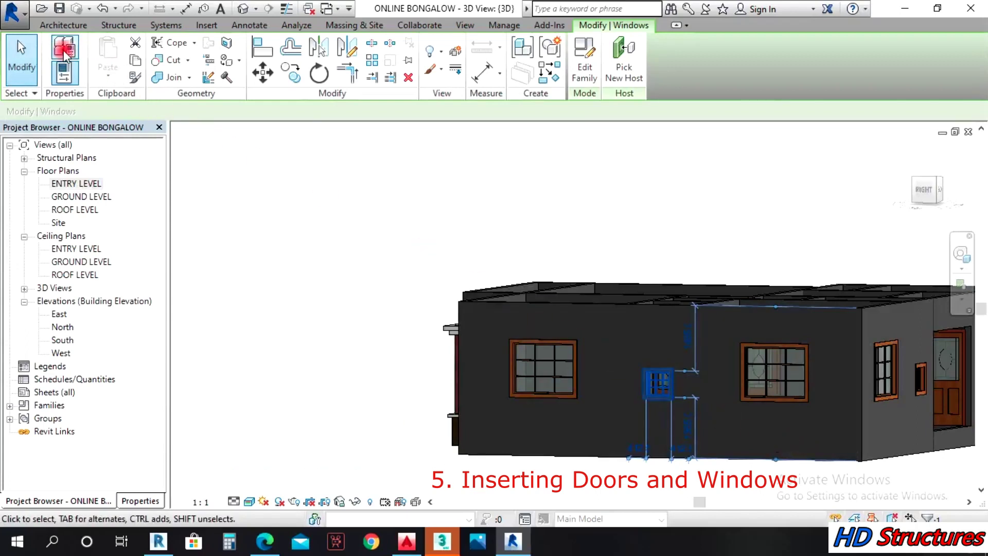
left_click(103, 9)
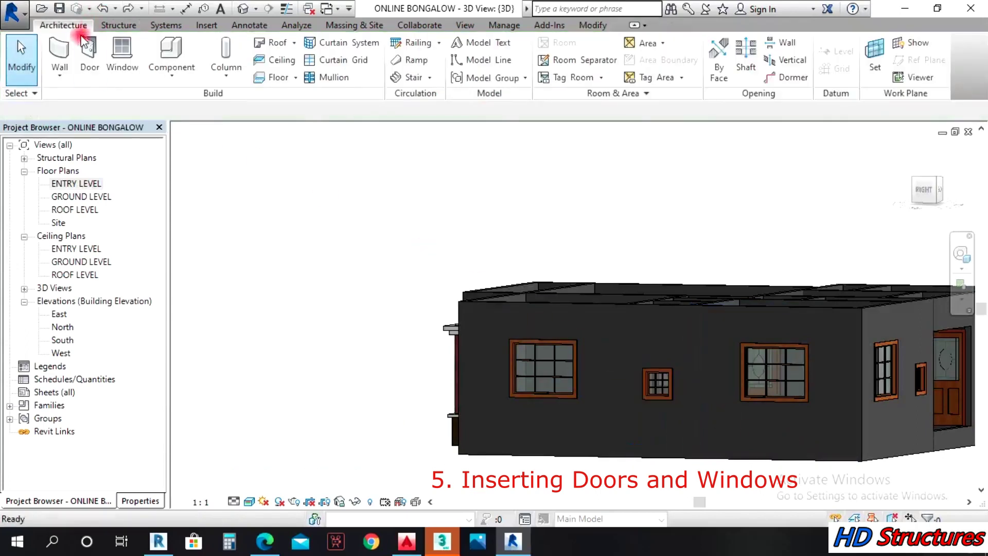
left_click(663, 384)
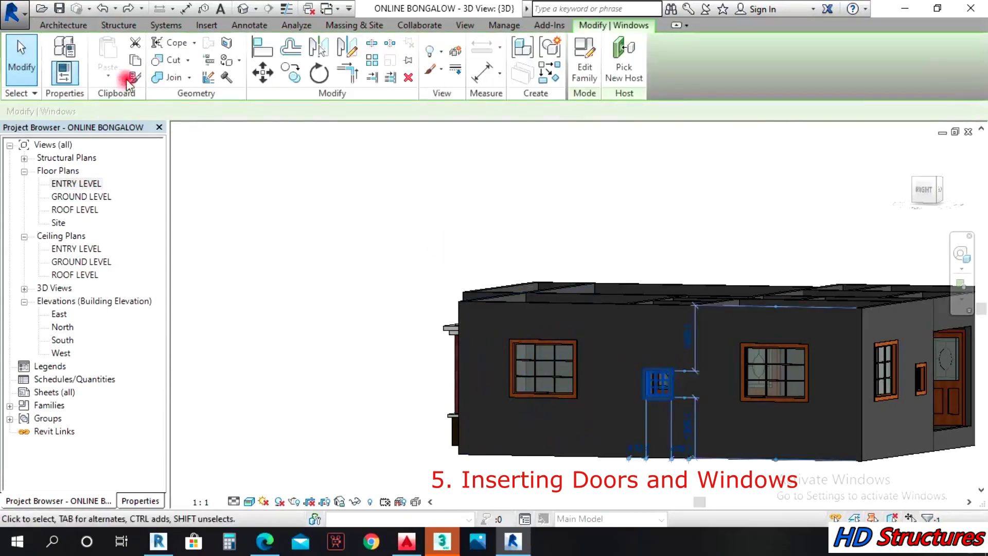
left_click(66, 47)
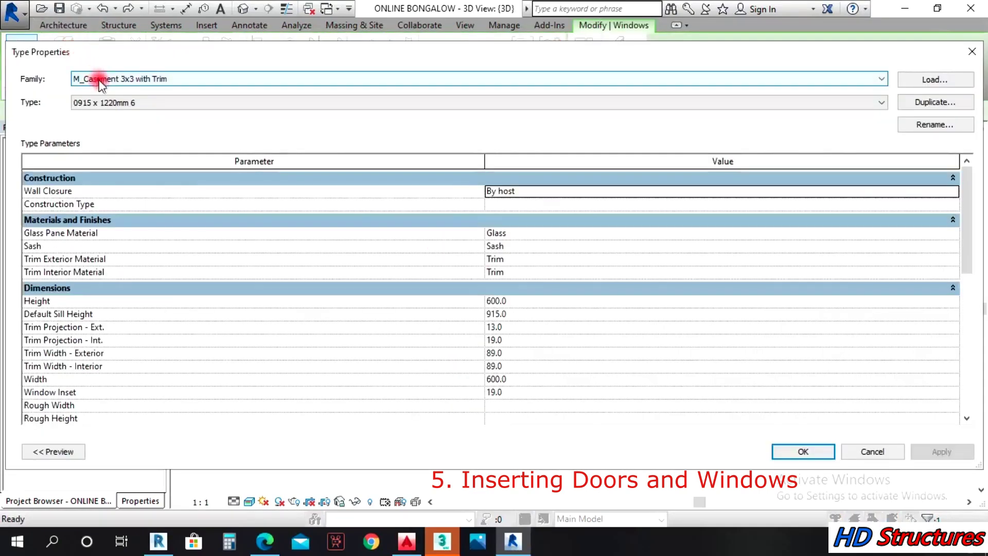
scroll(563, 360, "down", 2)
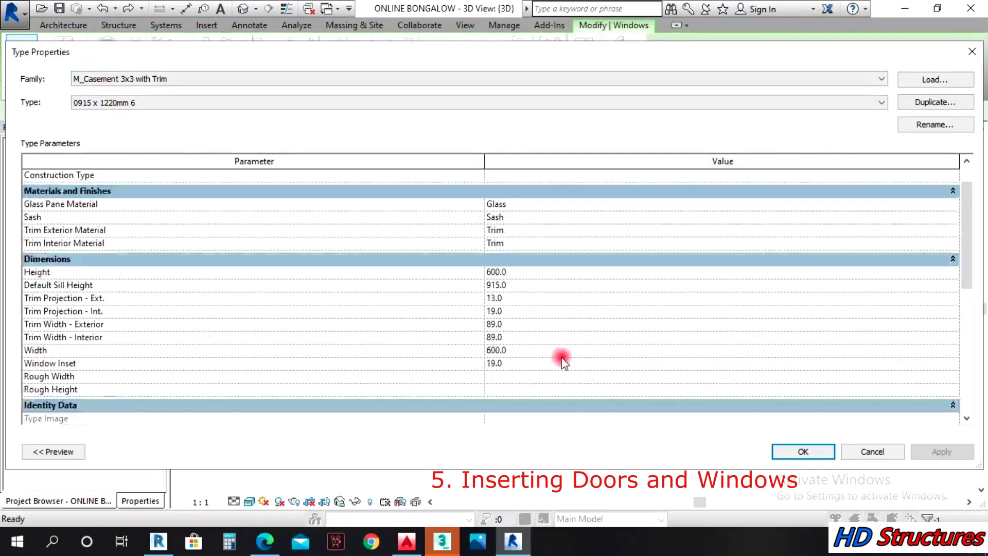
scroll(563, 360, "up", 3)
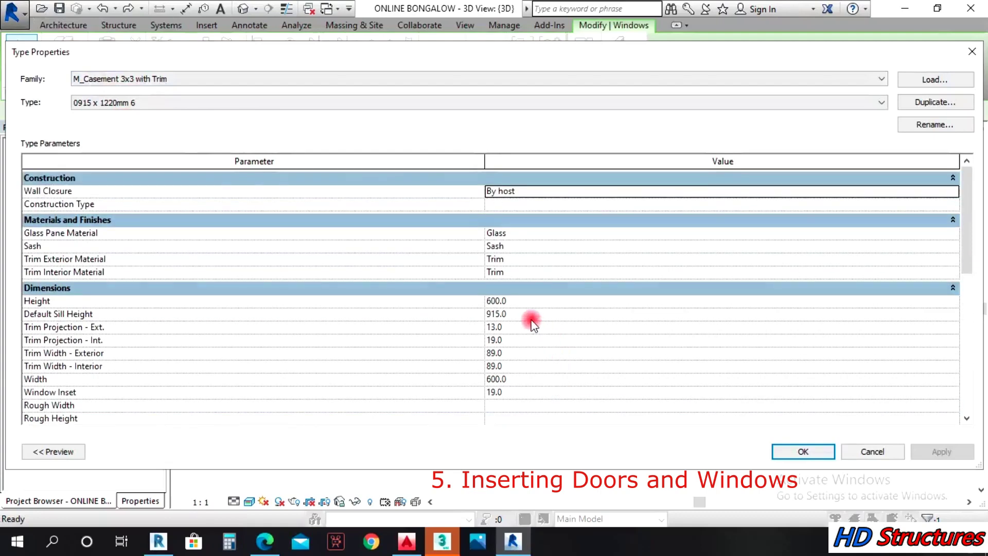
left_click(888, 452)
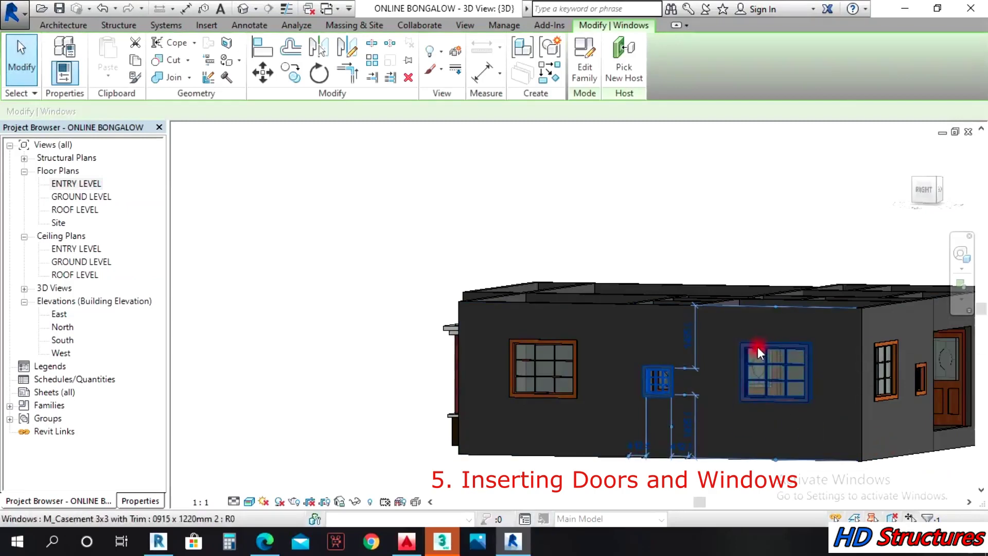
left_click(625, 183)
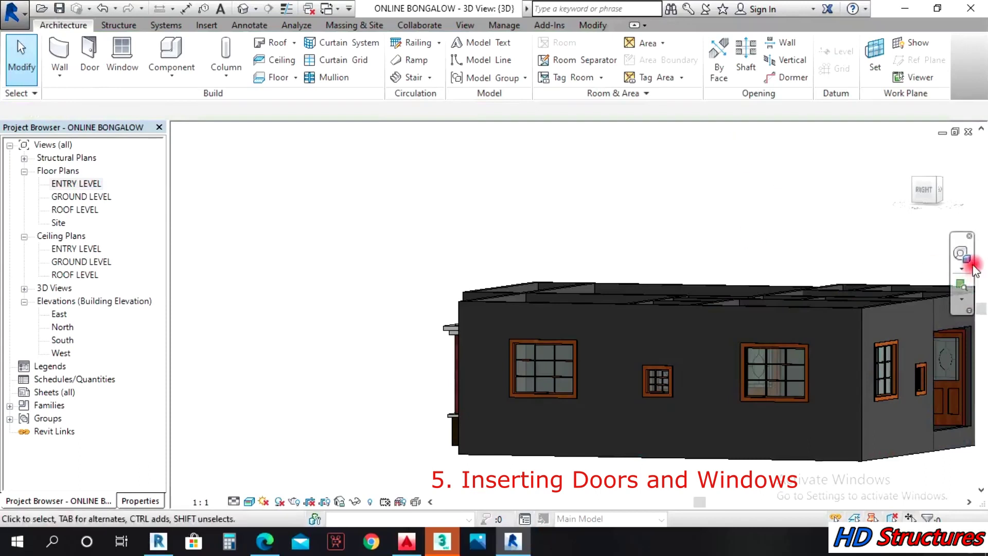
left_click(740, 332)
- Orbit and zoom the 3D house to a front-right three-quarter view of the entrance
left_click(960, 254)
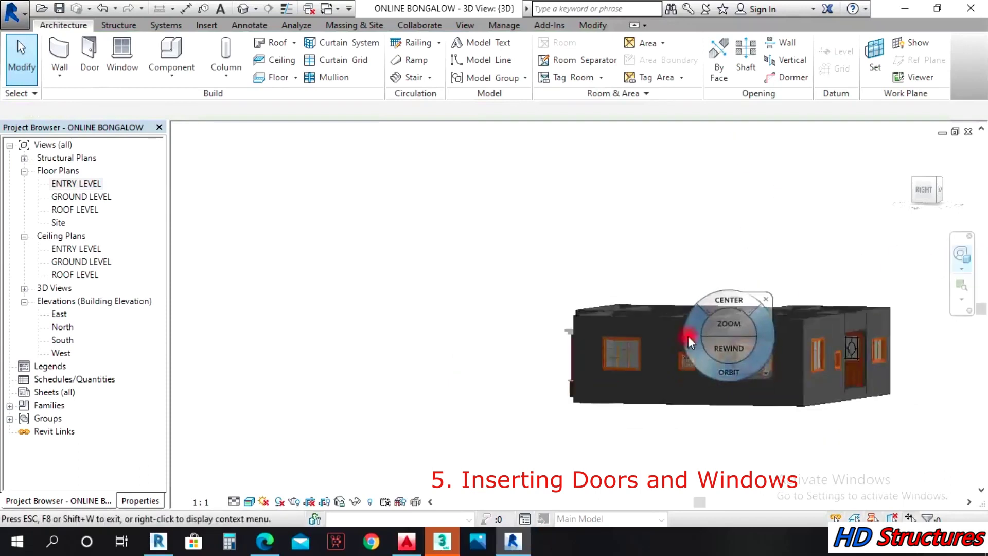
left_click_drag(688, 335, 786, 360)
scroll(576, 357, "up", 3)
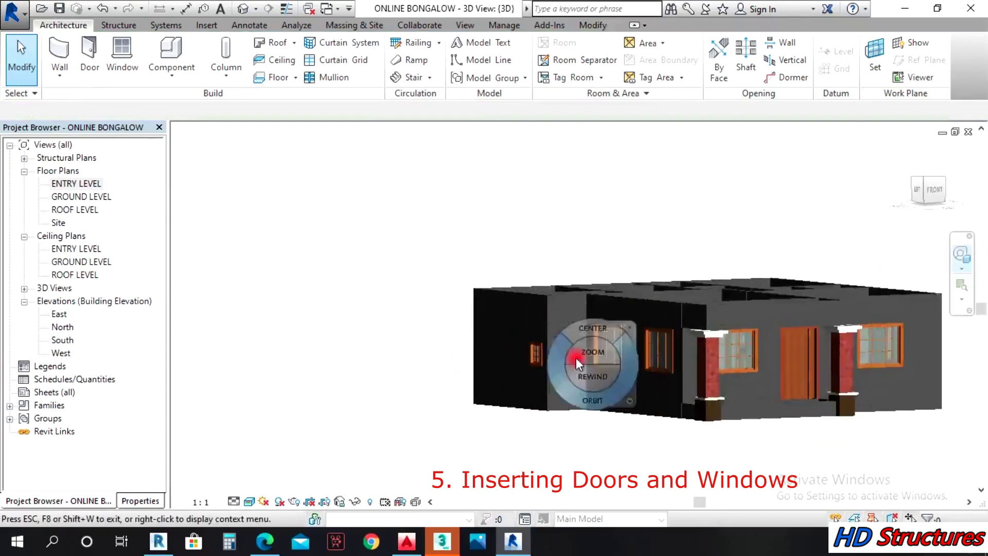
left_click_drag(606, 341, 692, 369)
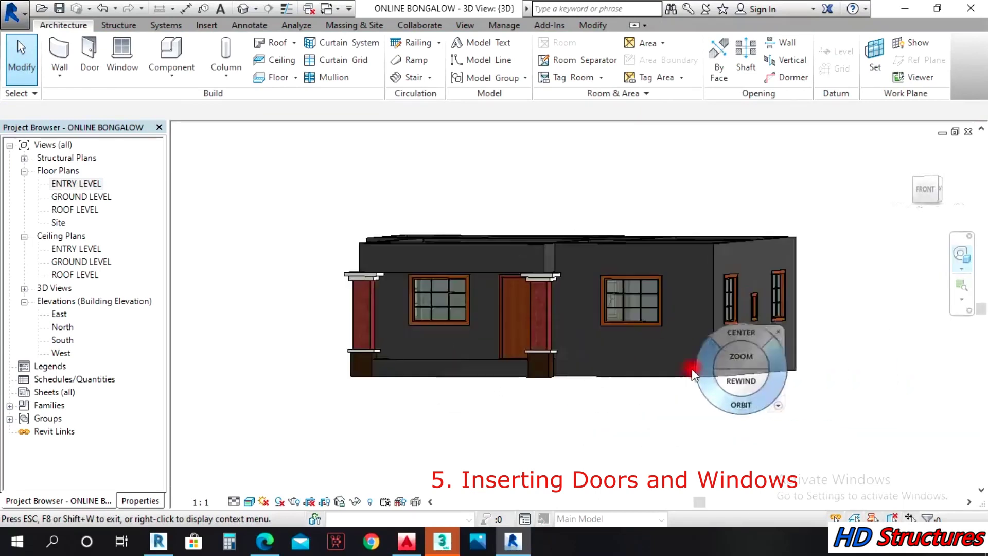
scroll(721, 370, "up", 3)
left_click_drag(754, 370, 623, 311)
scroll(615, 297, "up", 3)
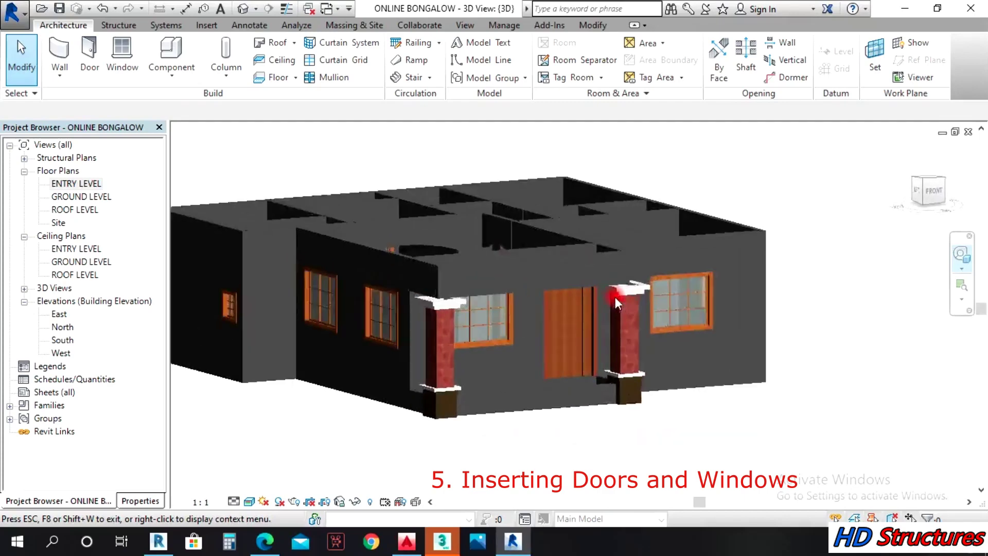
scroll(731, 338, "up", 2)
left_click_drag(621, 335, 560, 310)
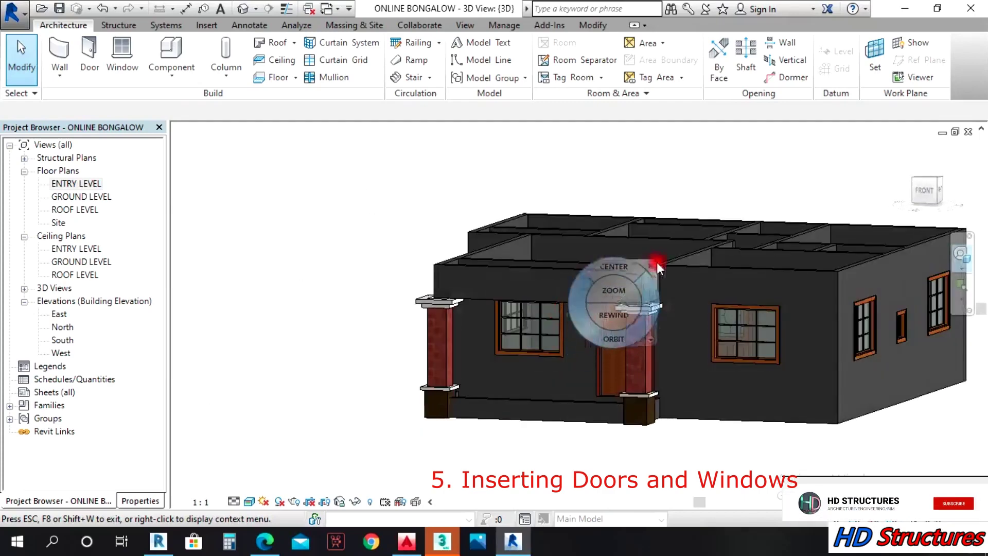
key("Escape")
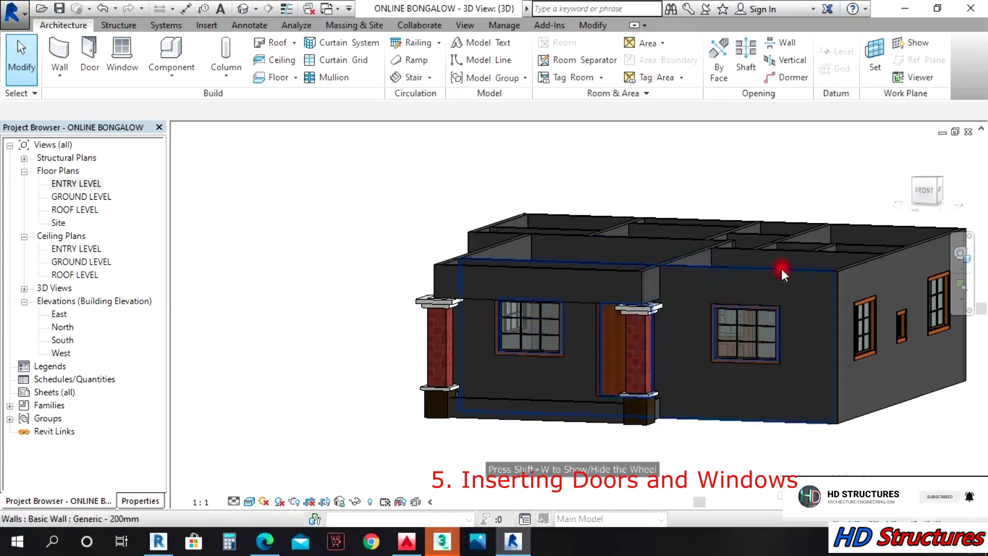
scroll(725, 334, "down", 2)
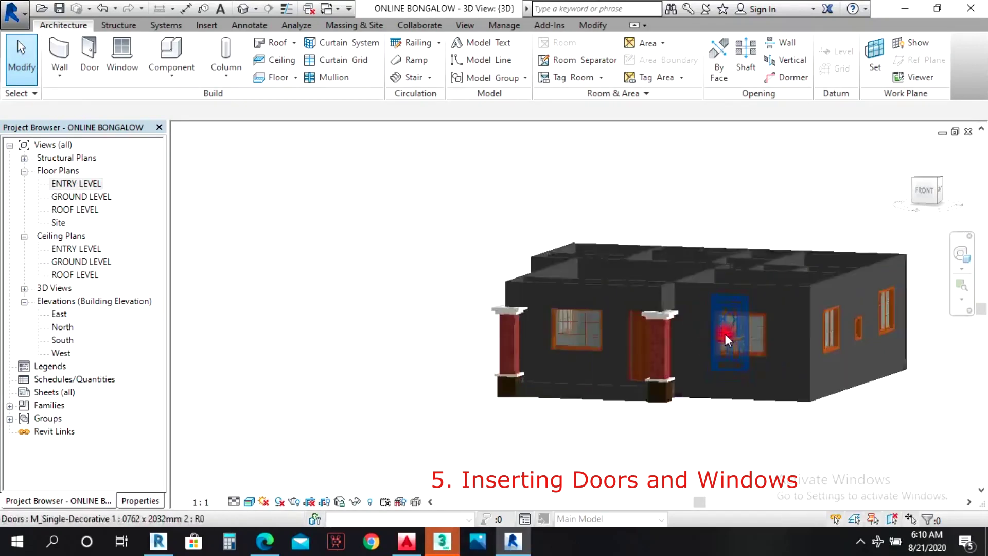